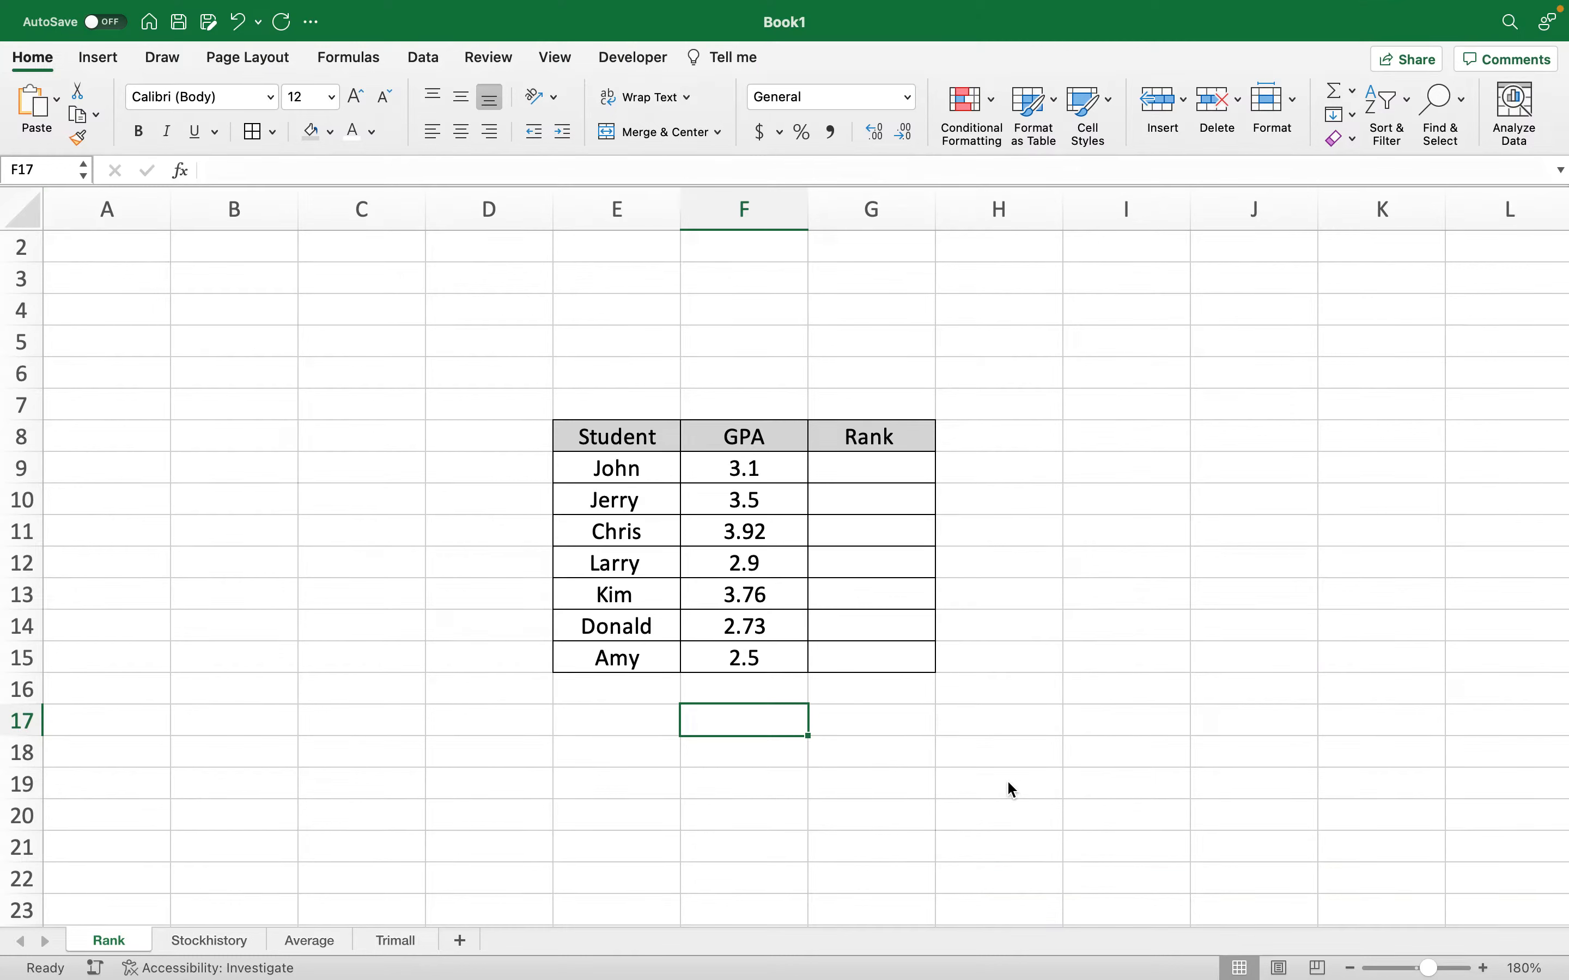
Enter a RANK formula in G9 that ranks F9 within F9:F15, with the order set to 0 for descending
left_click(855, 467)
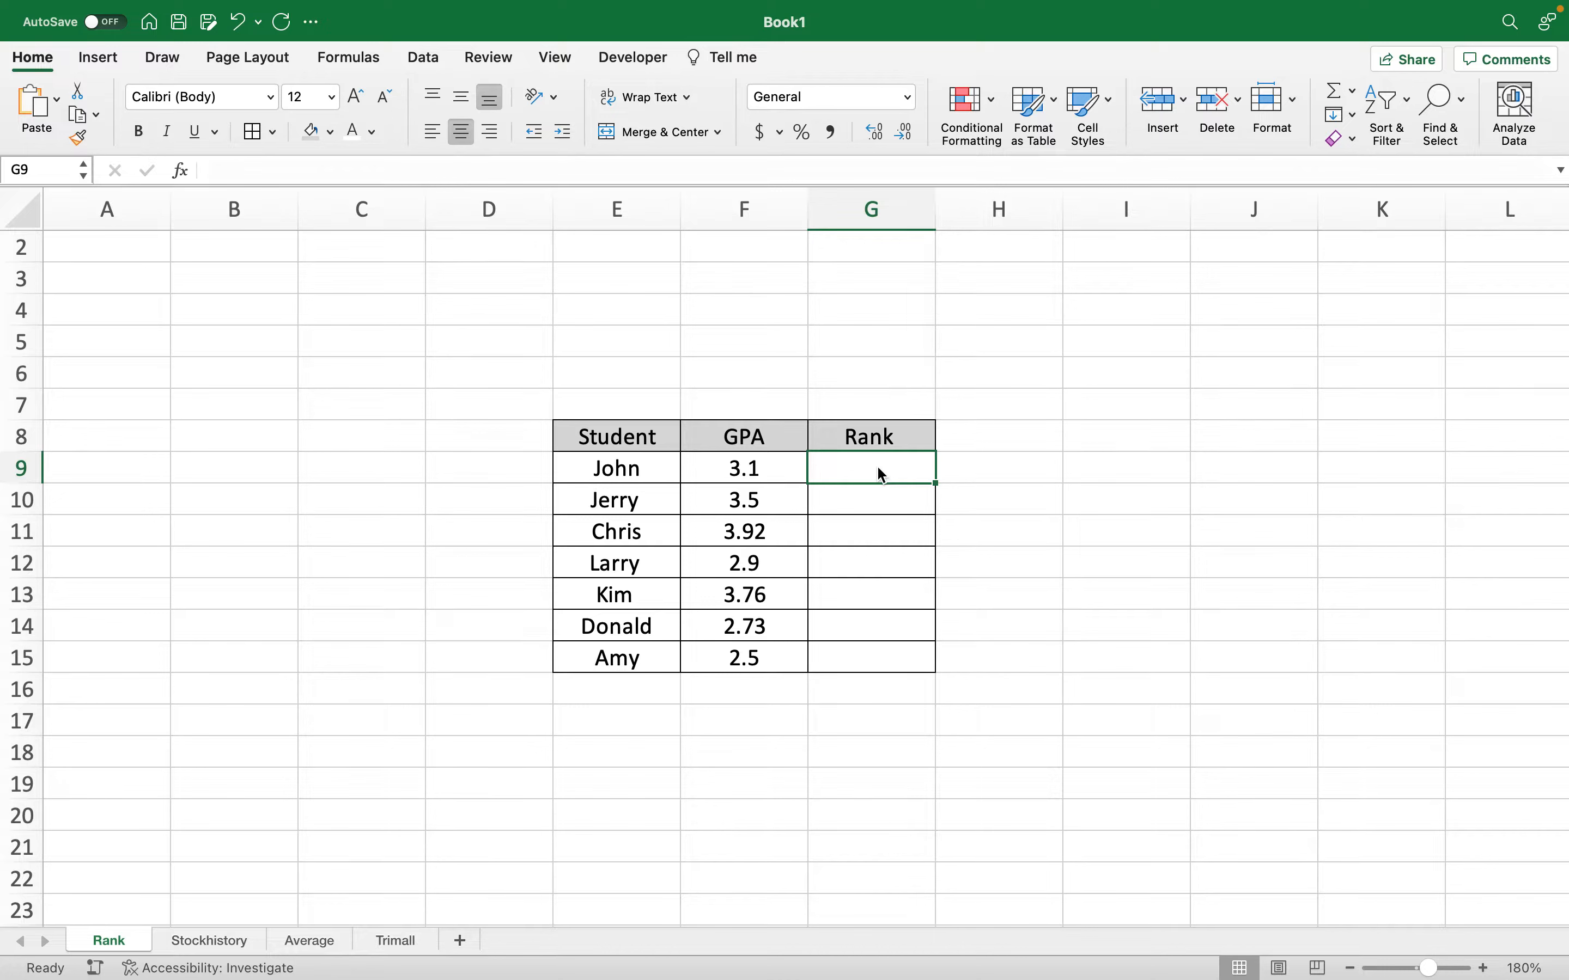
type("=rank")
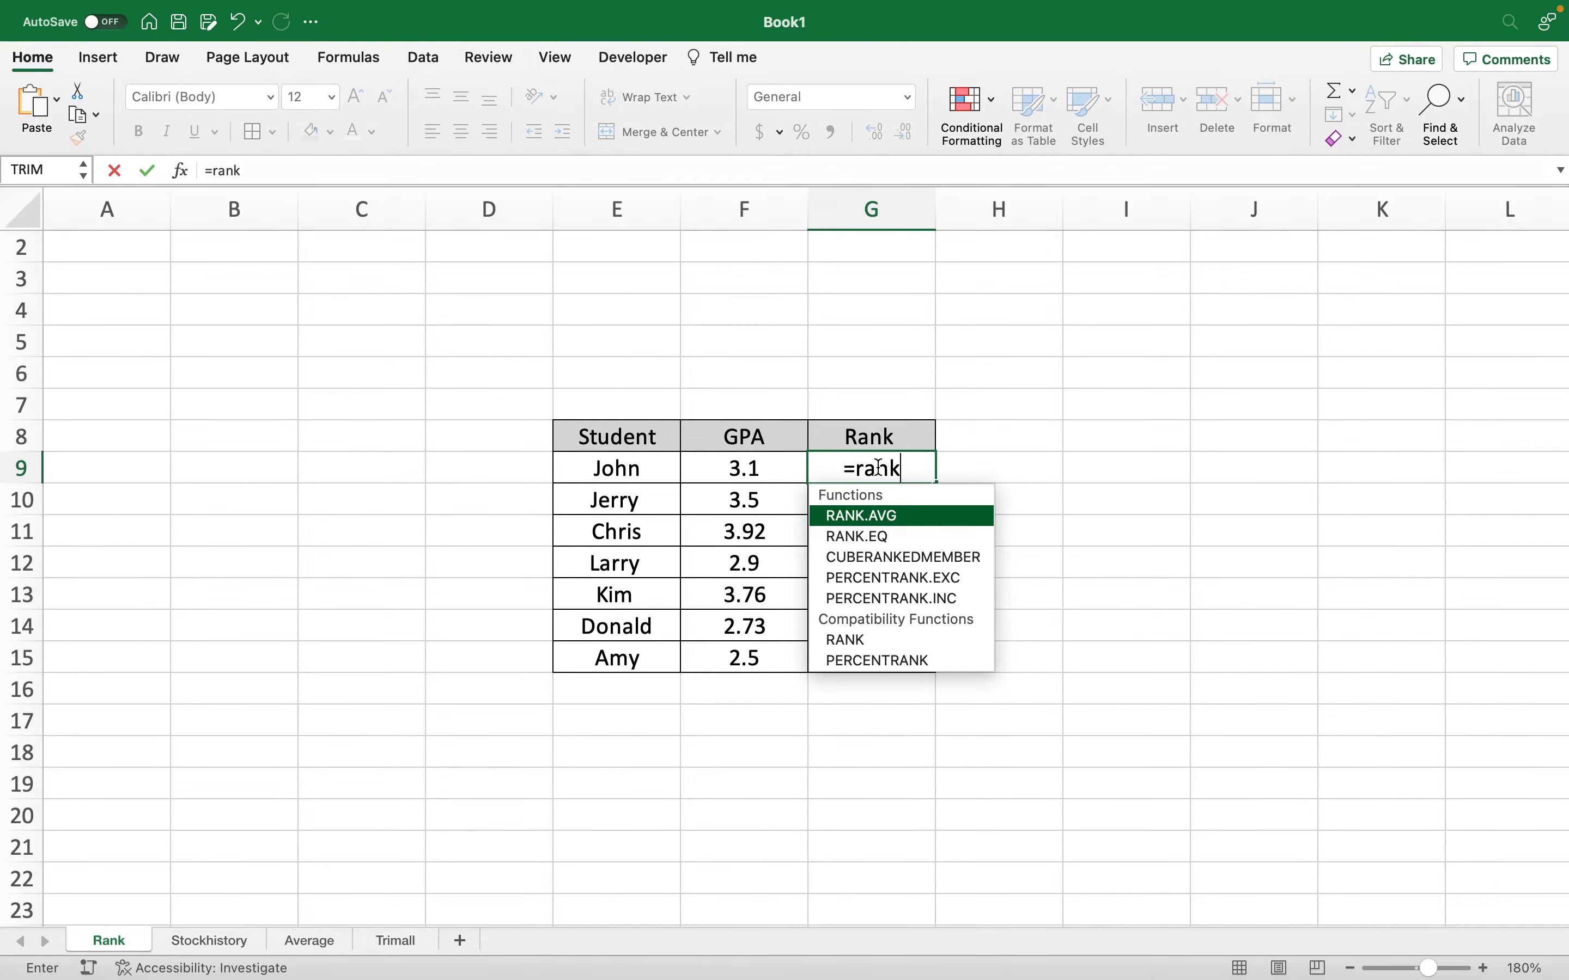
type("(")
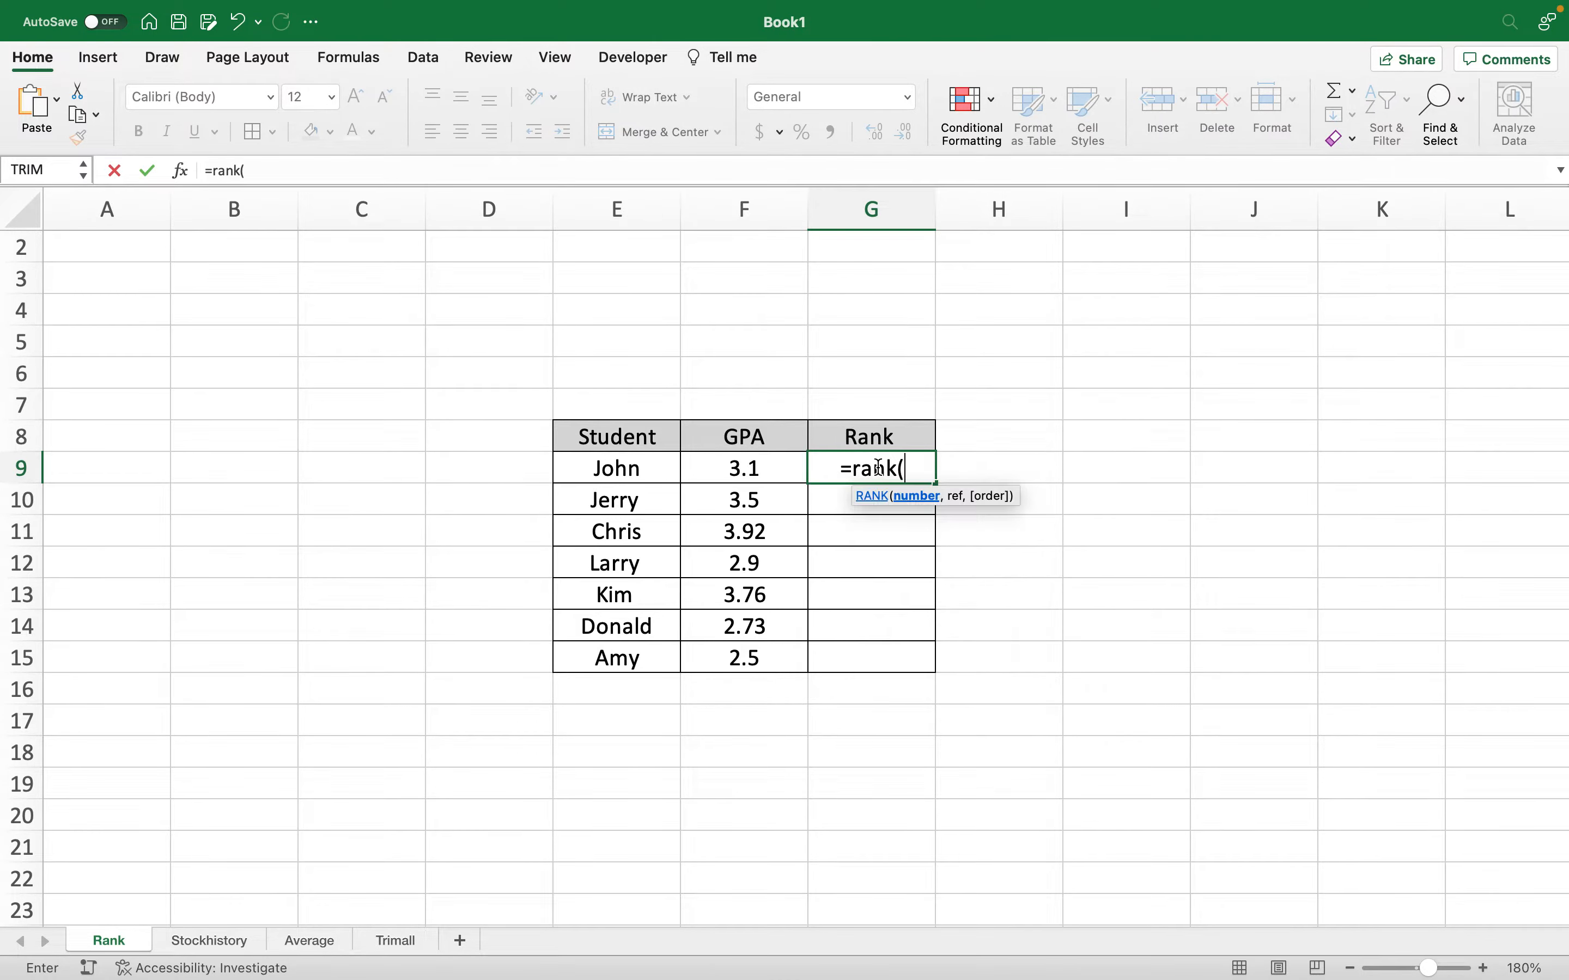
left_click(746, 469)
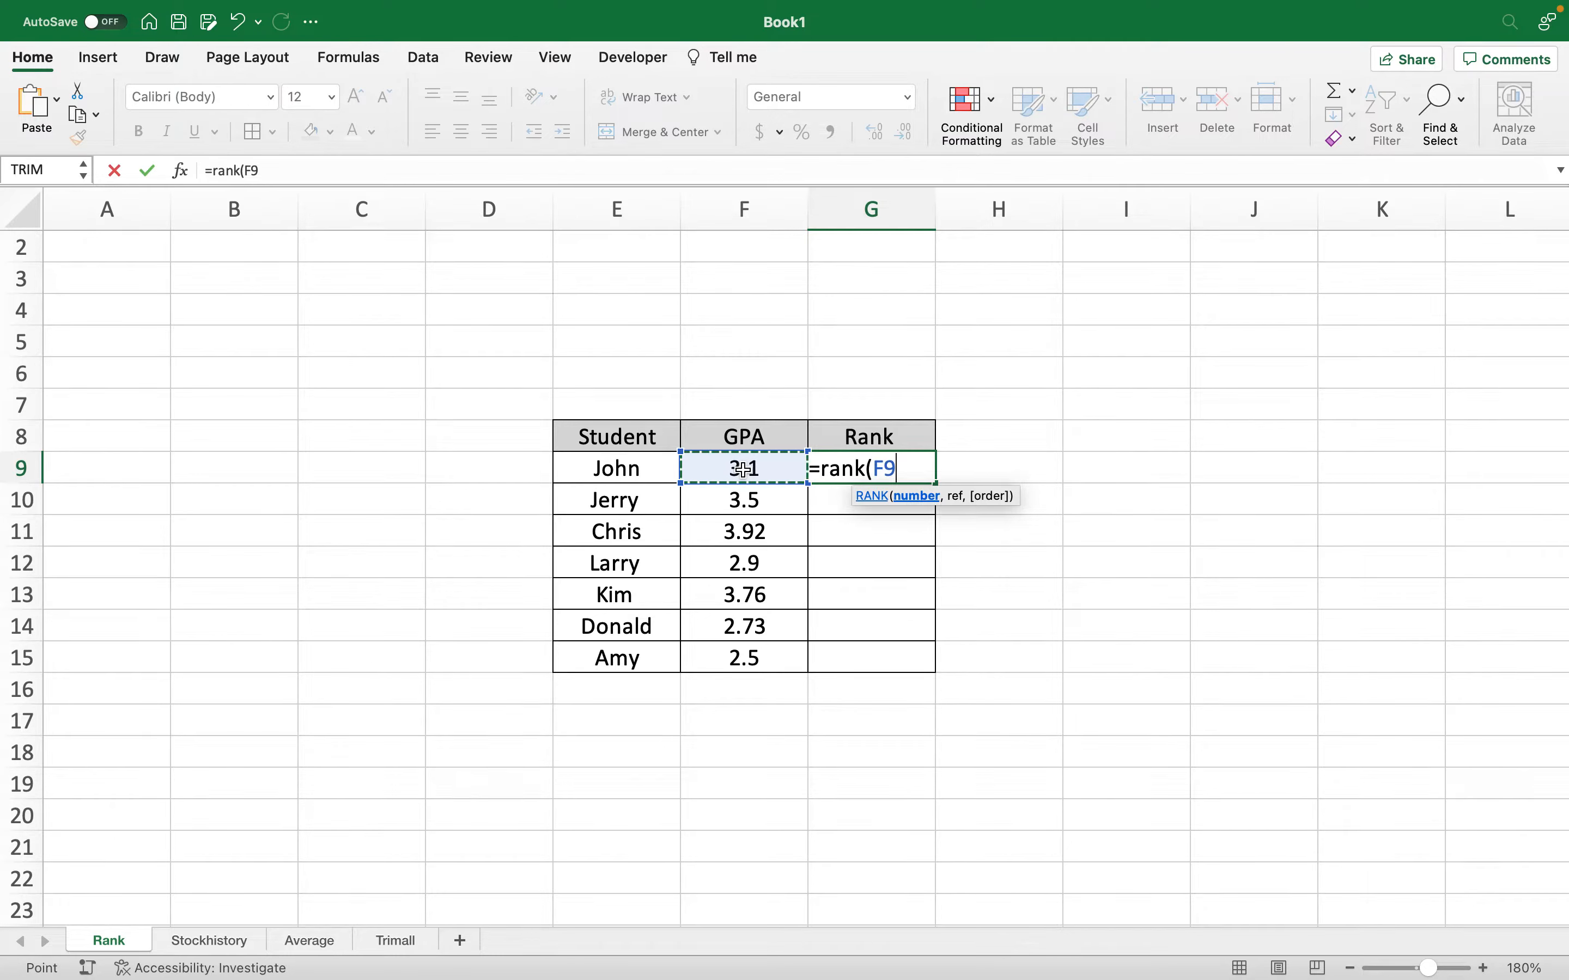
type(",")
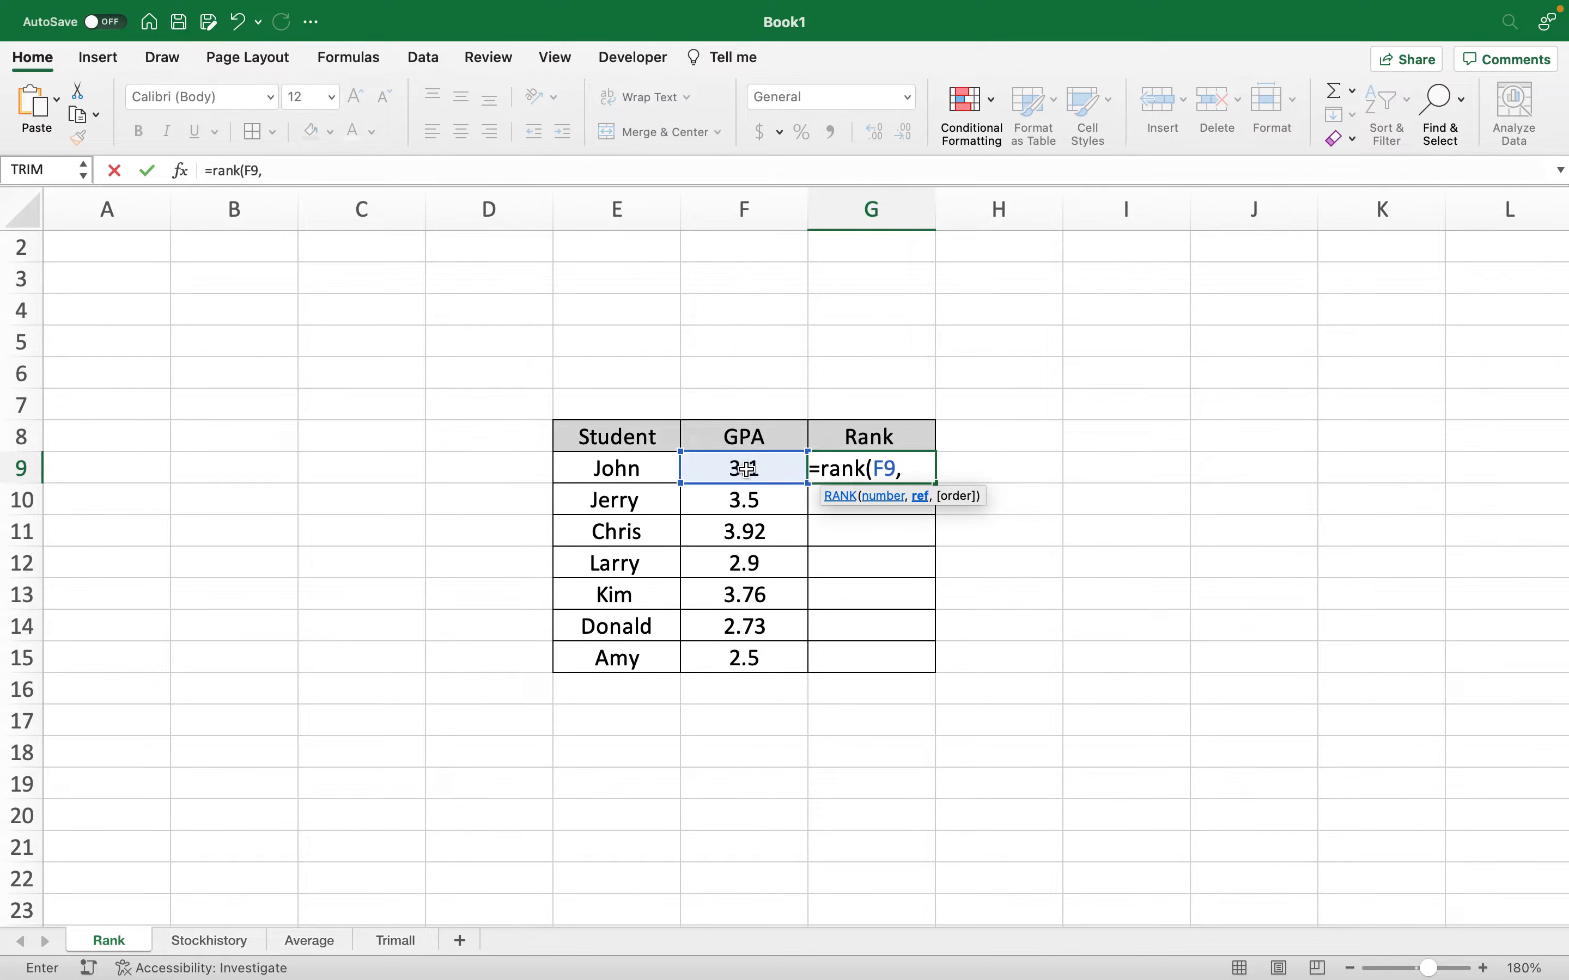
left_click_drag(745, 469, 767, 651)
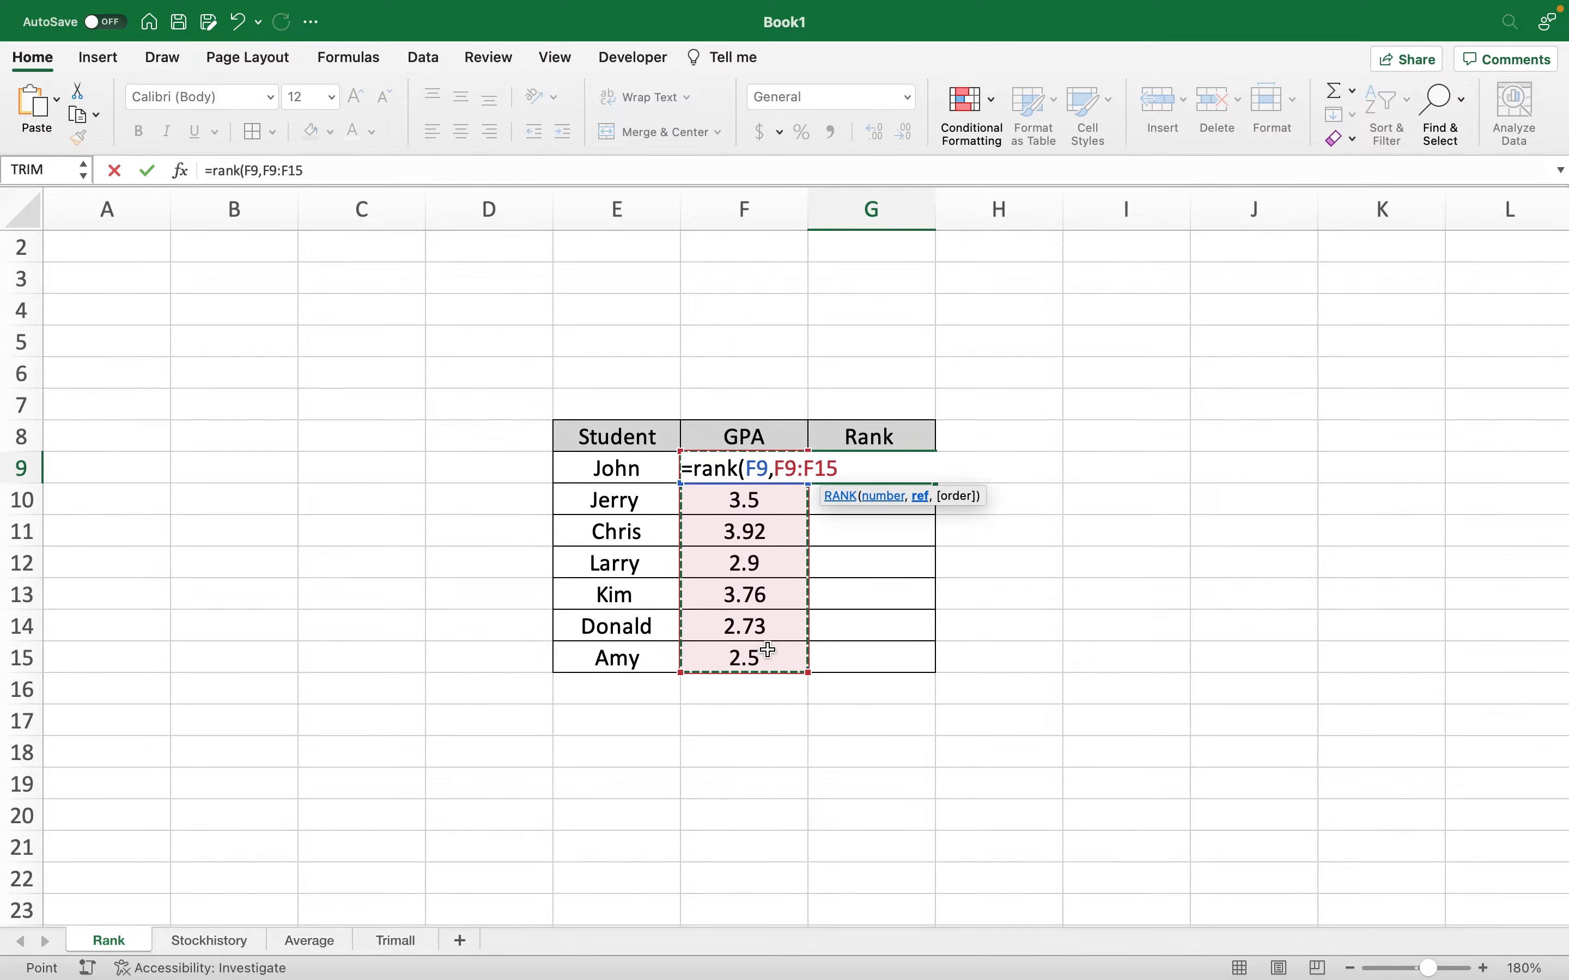
type(",")
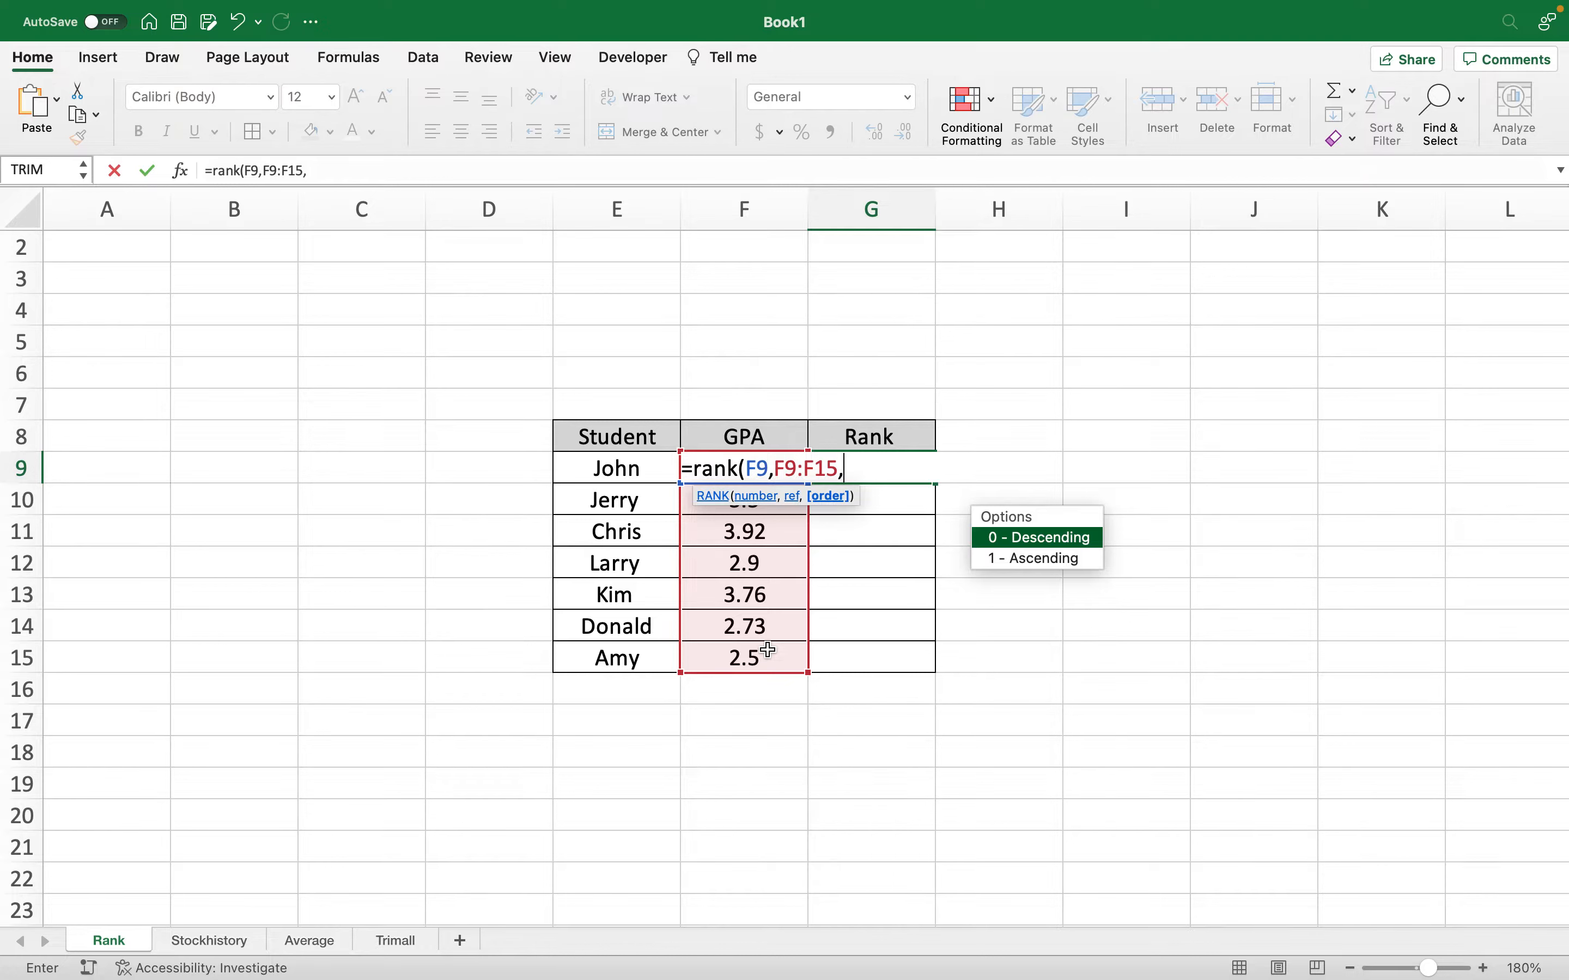
type("0)")
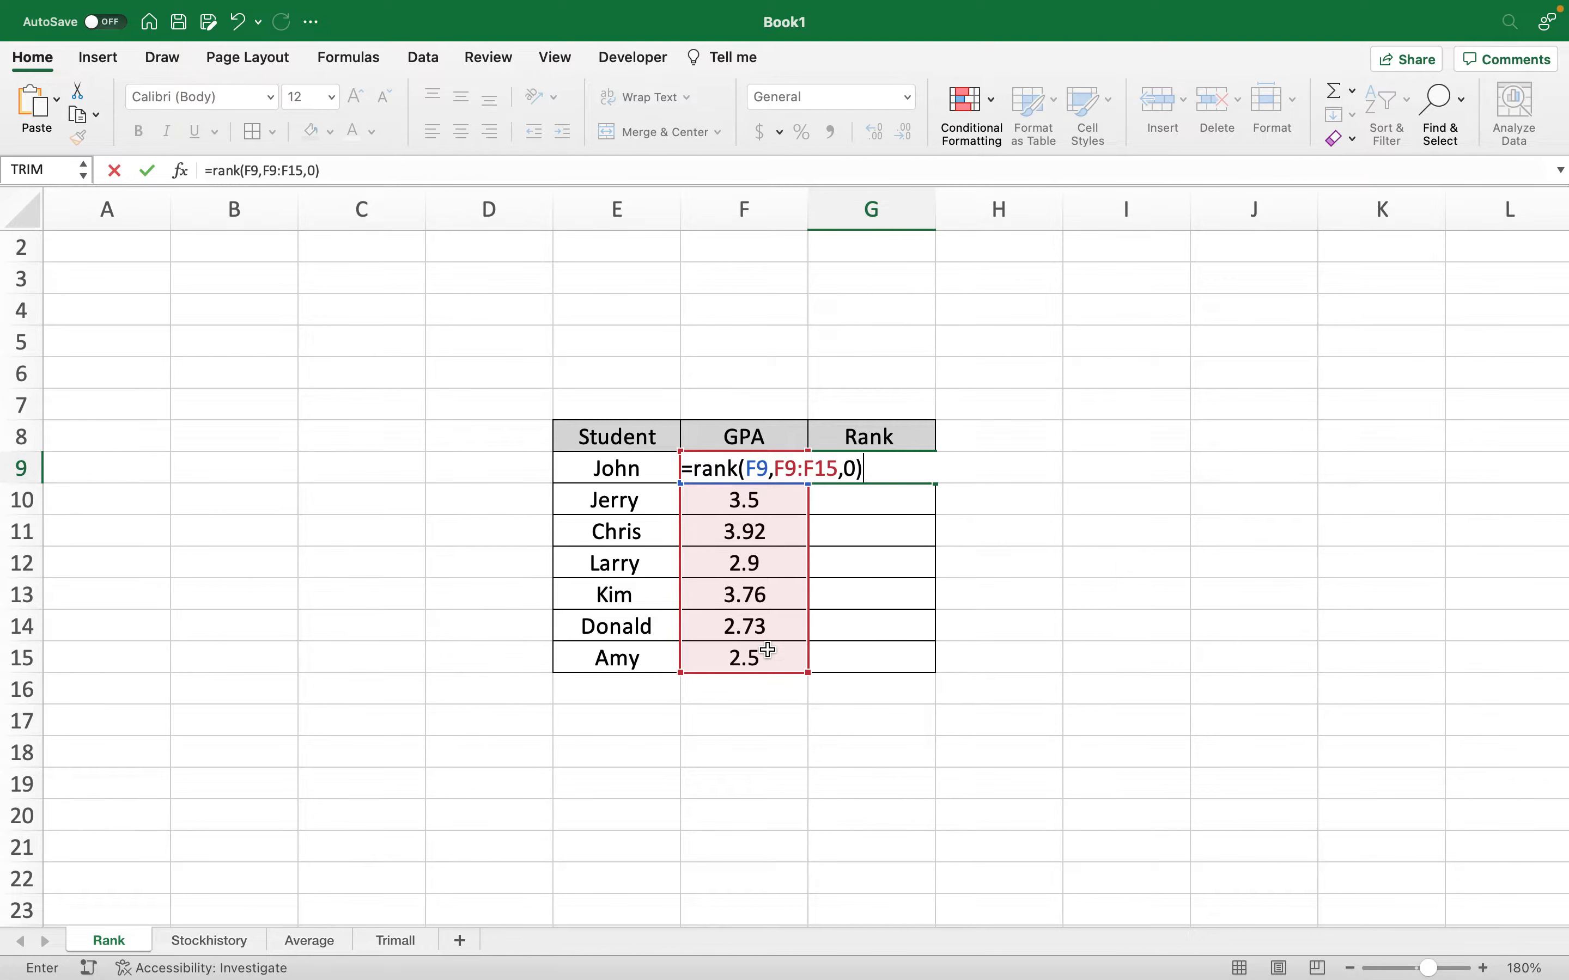
key("Return")
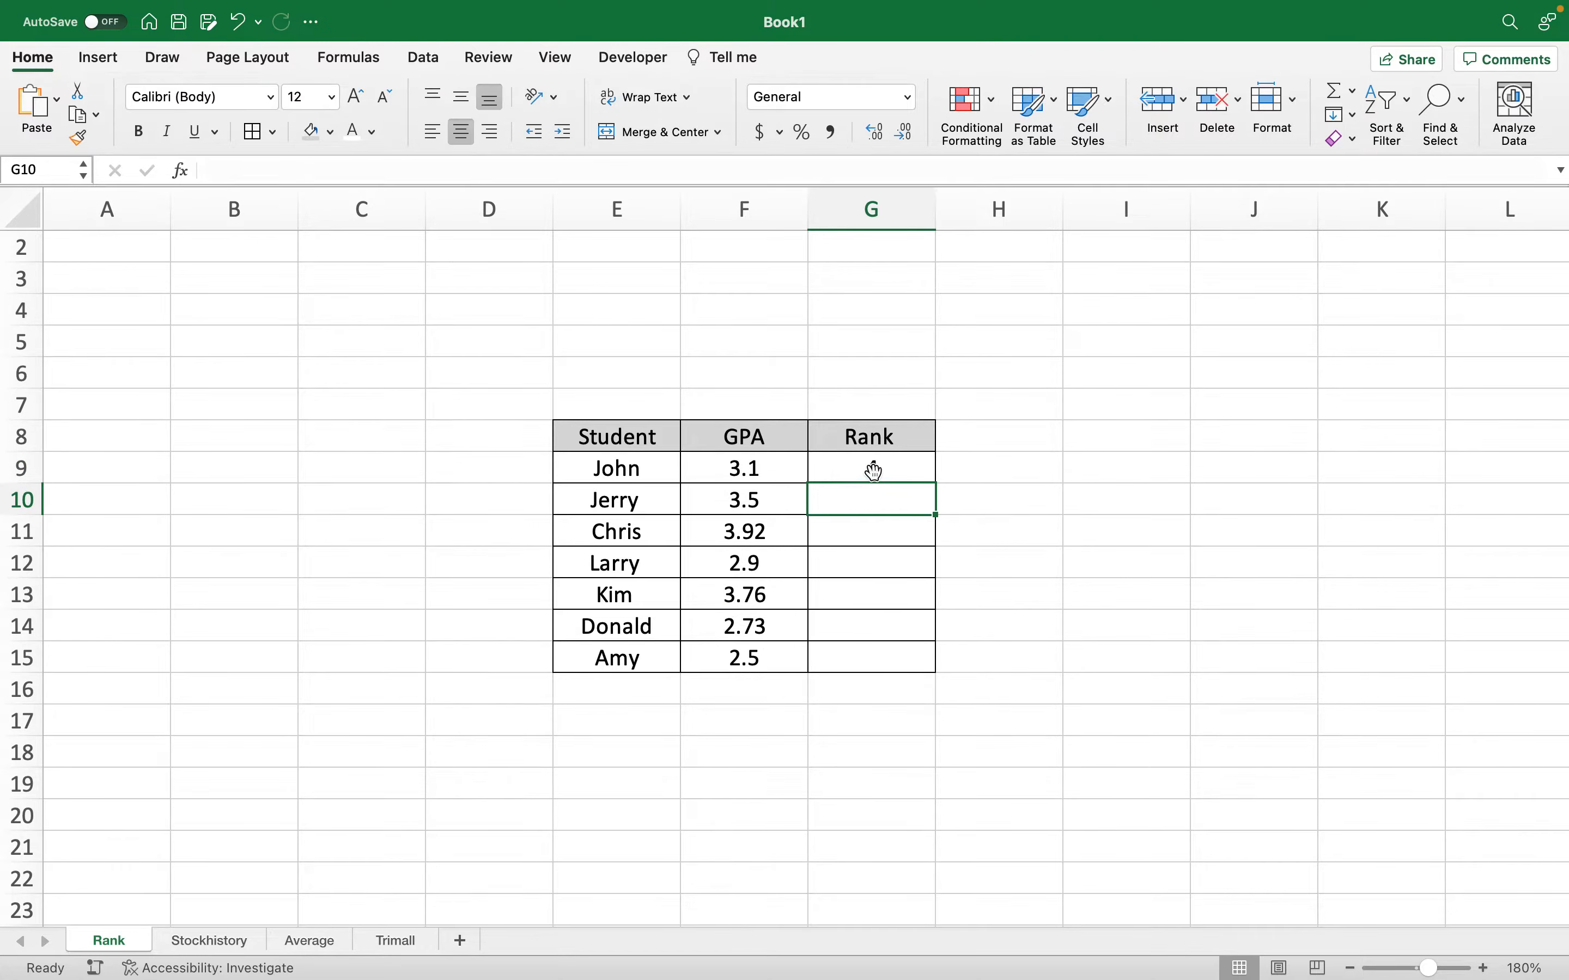
Make the reference range in G9's RANK formula absolute as $F$9:$F$15 and fill the formula down to G15
left_click(876, 471)
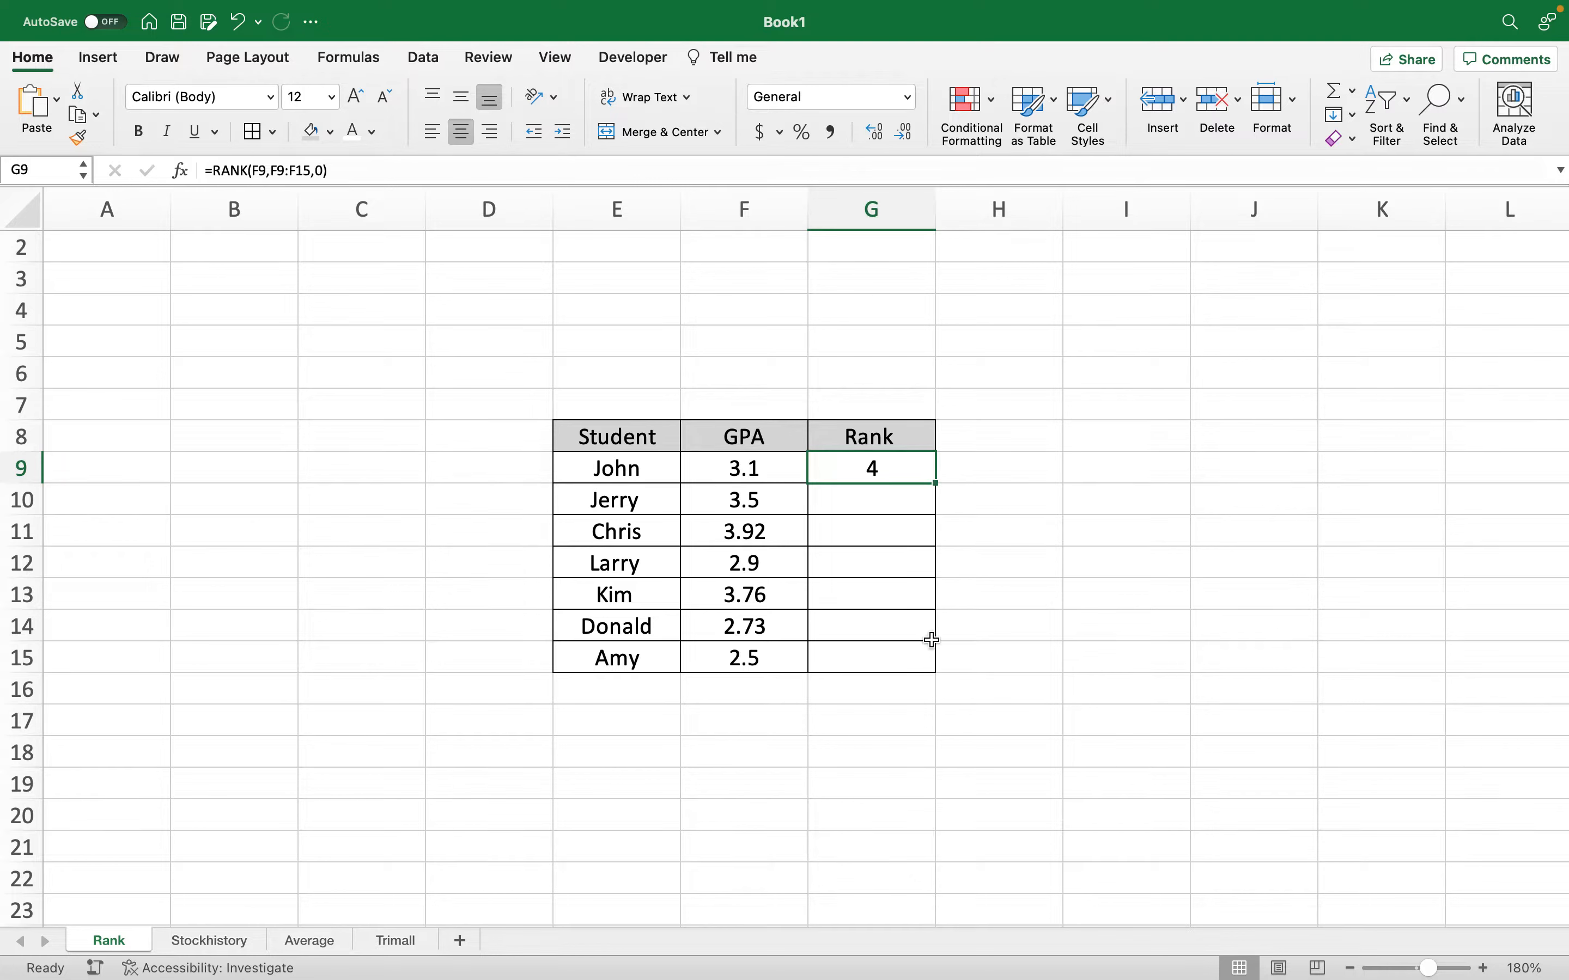
double_click(897, 469)
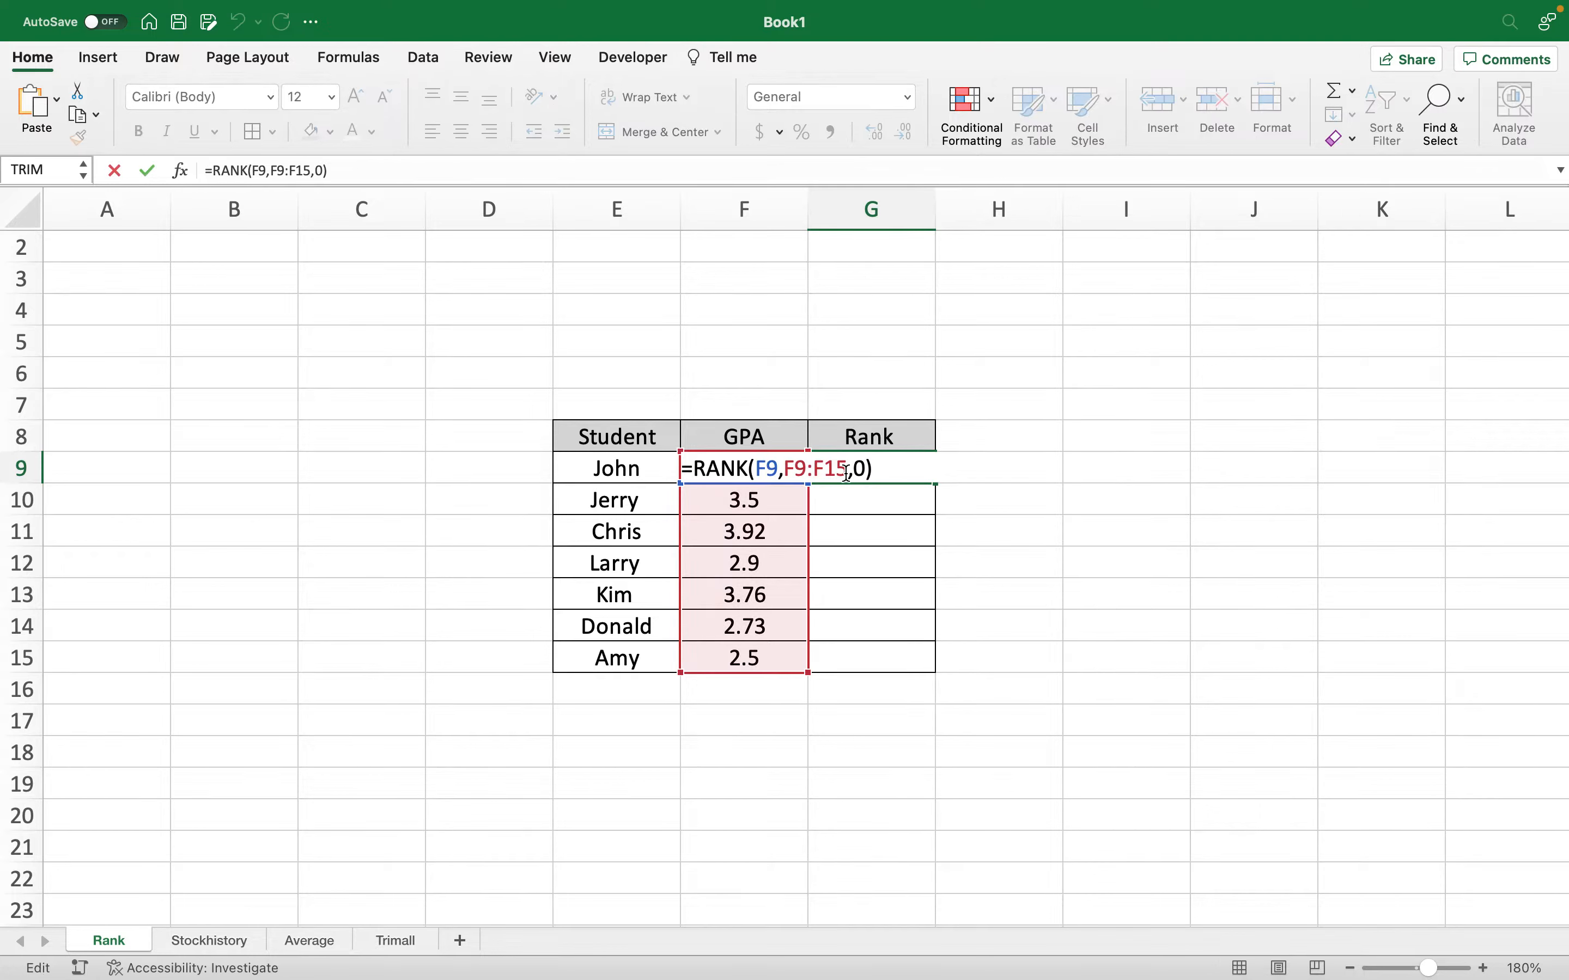
left_click_drag(848, 470, 786, 471)
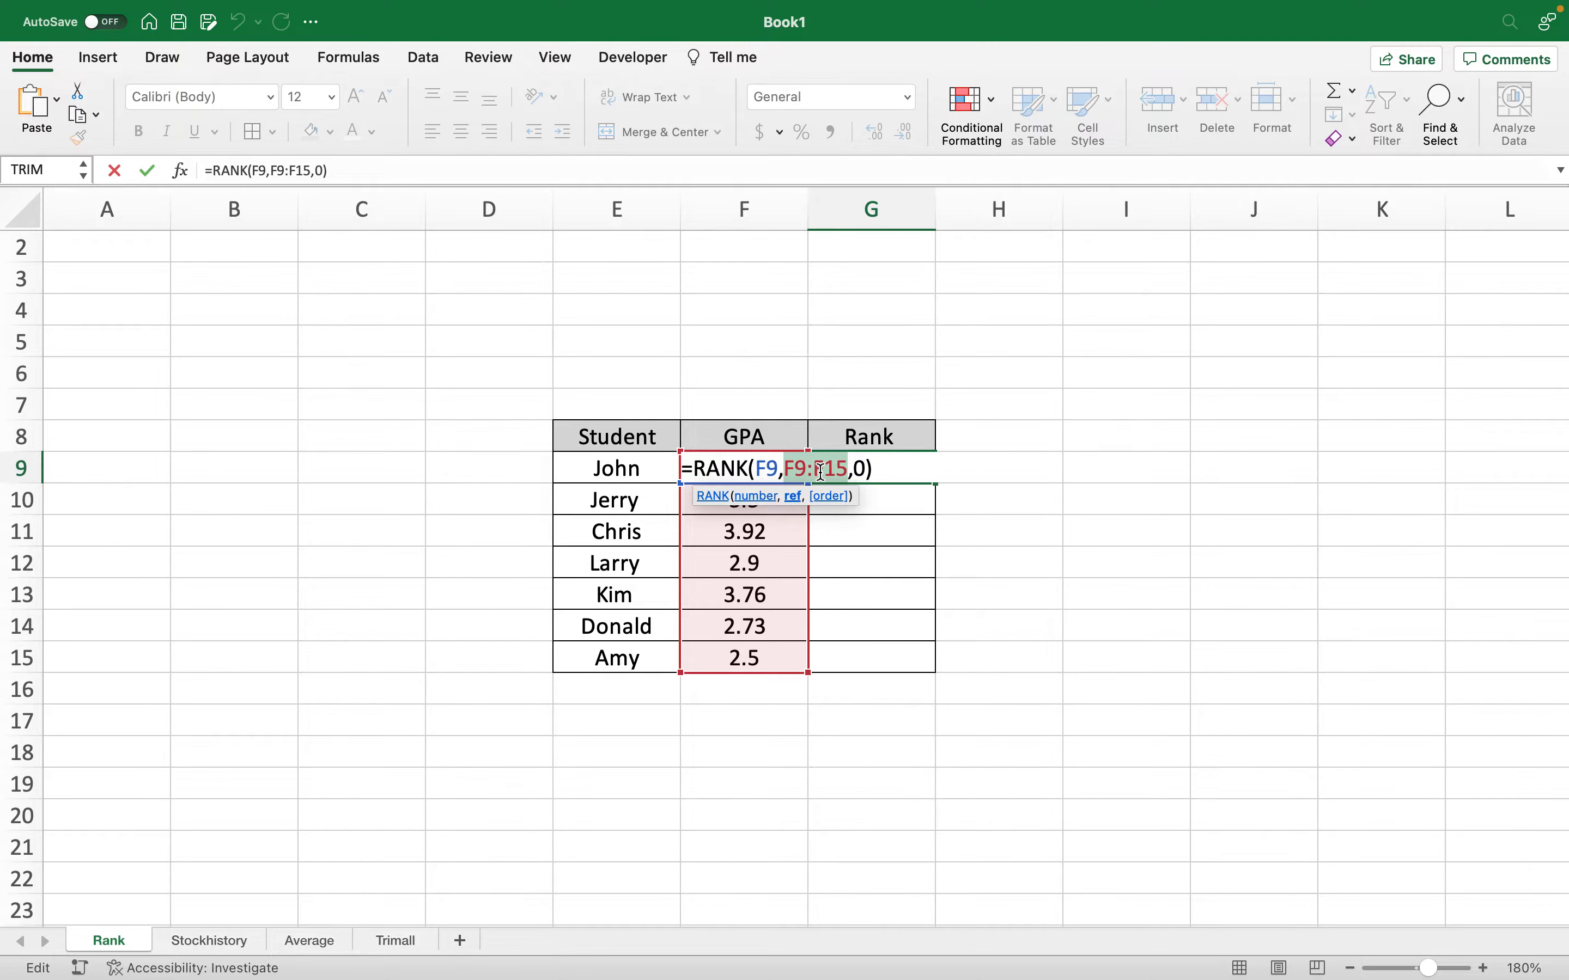
key("F4")
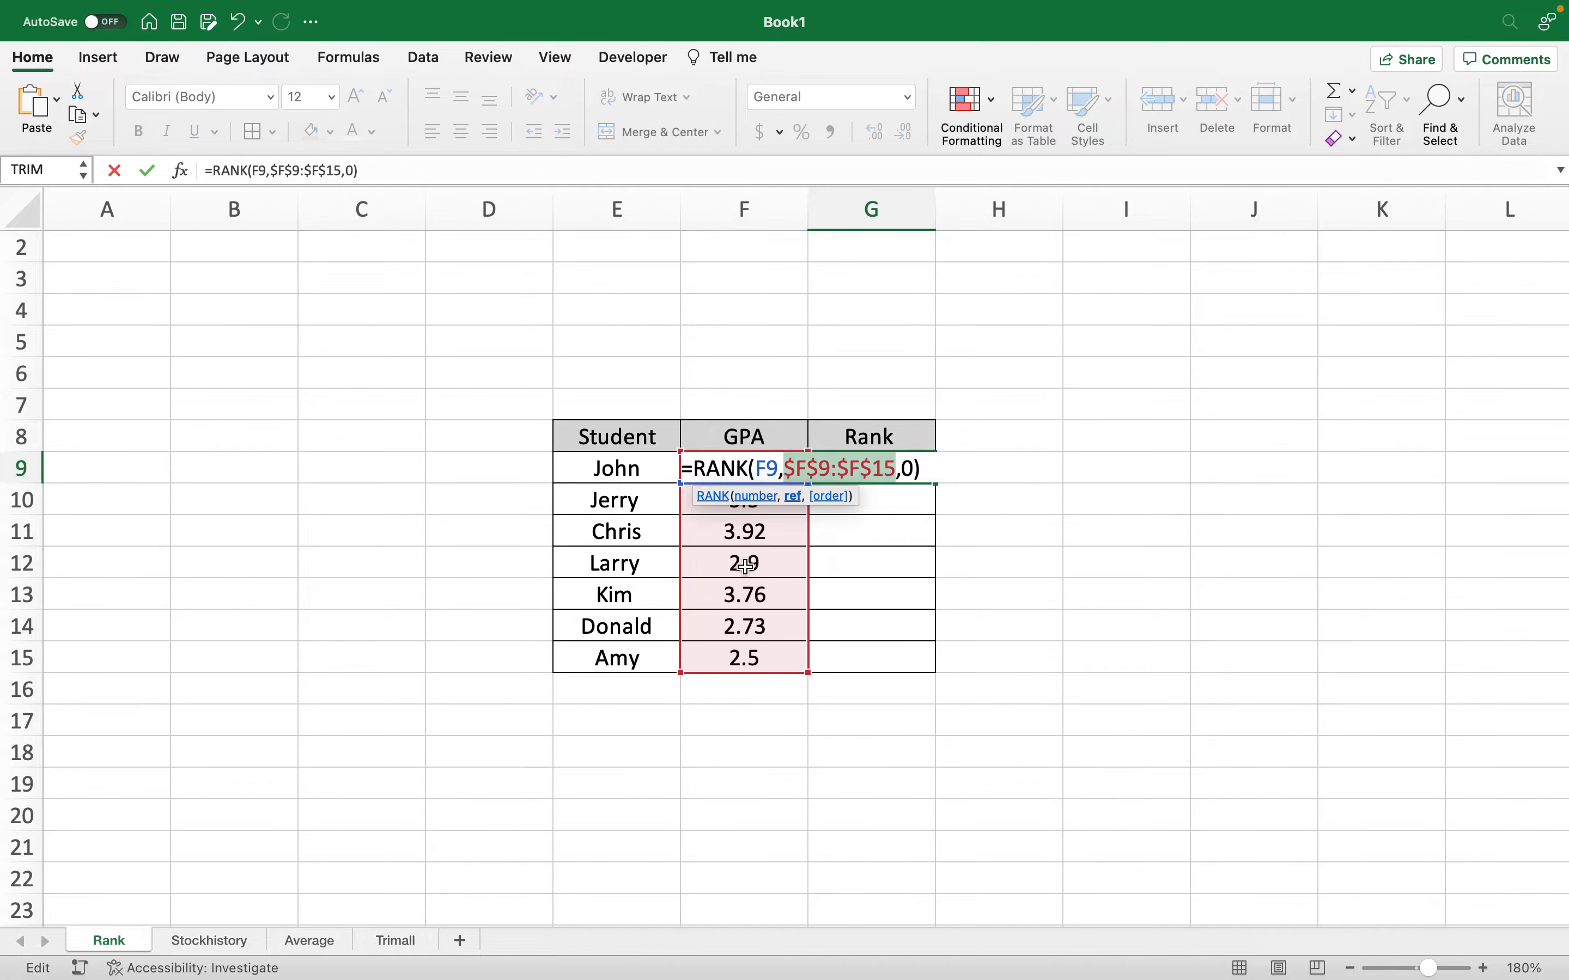
left_click(915, 468)
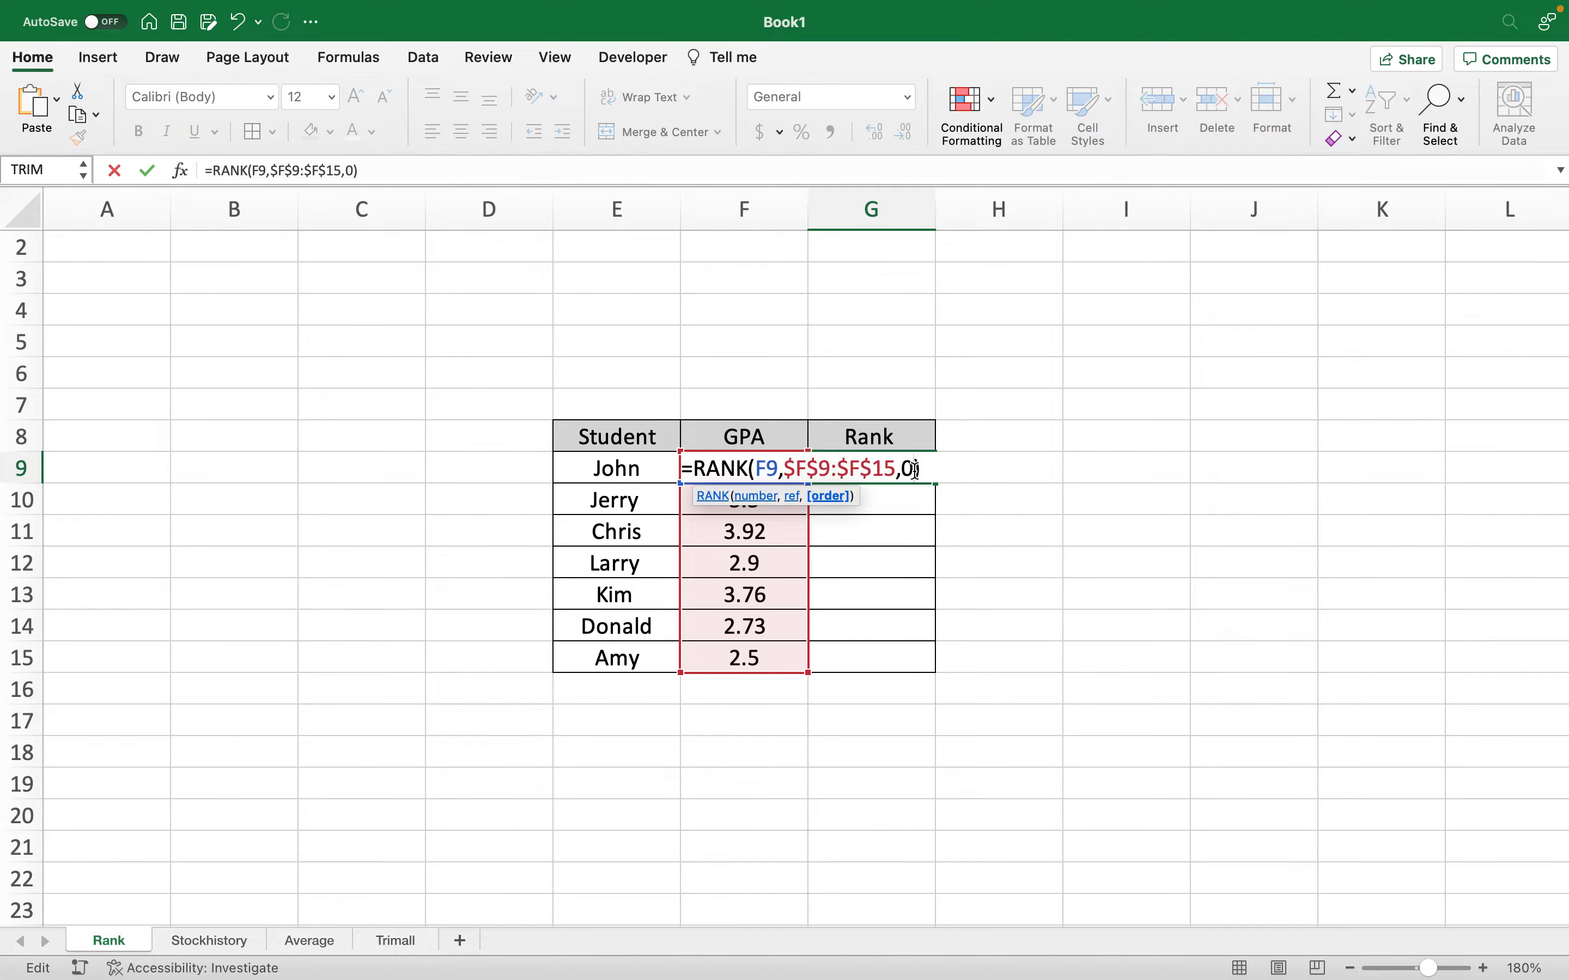
key("Return")
left_click(897, 465)
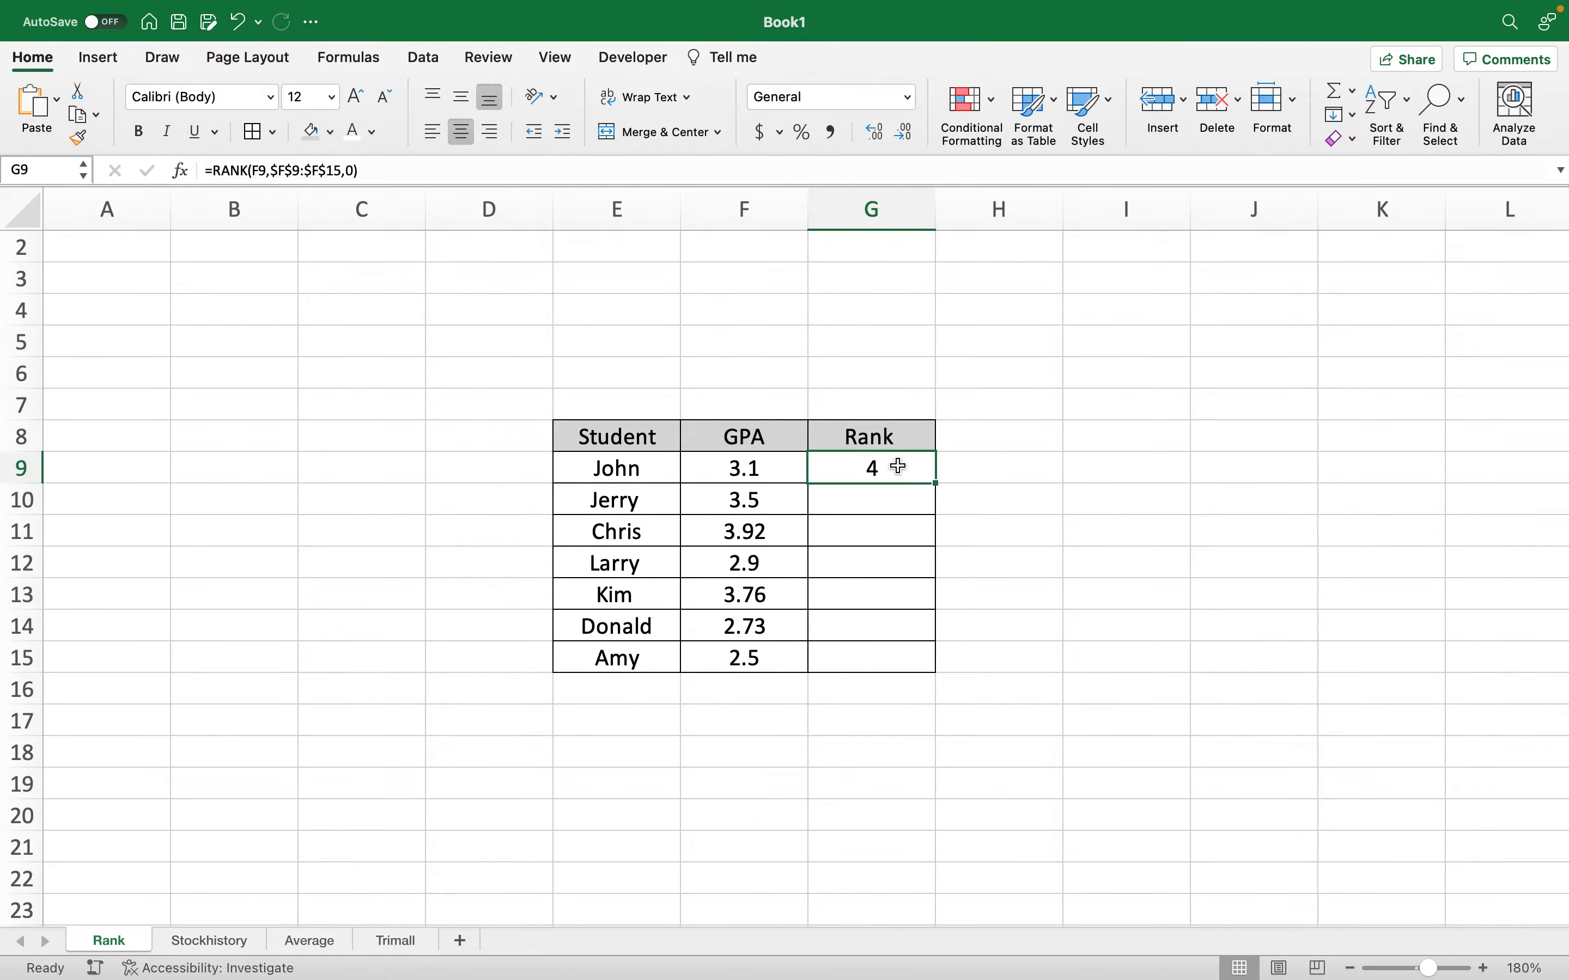
left_click_drag(934, 479, 934, 677)
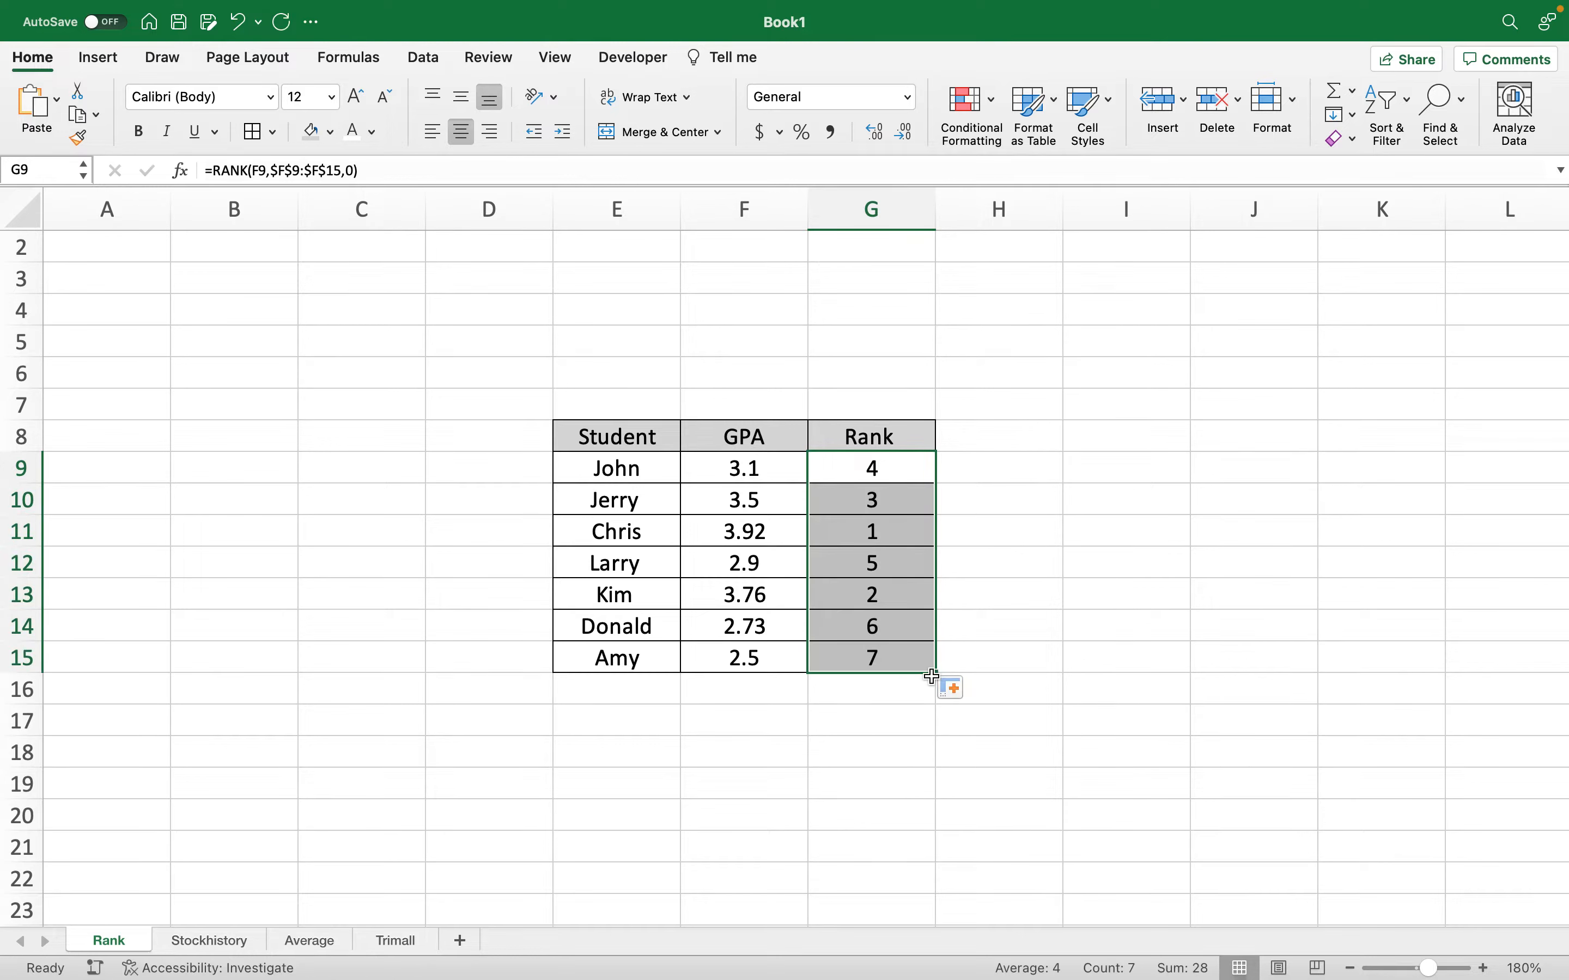
left_click(770, 469)
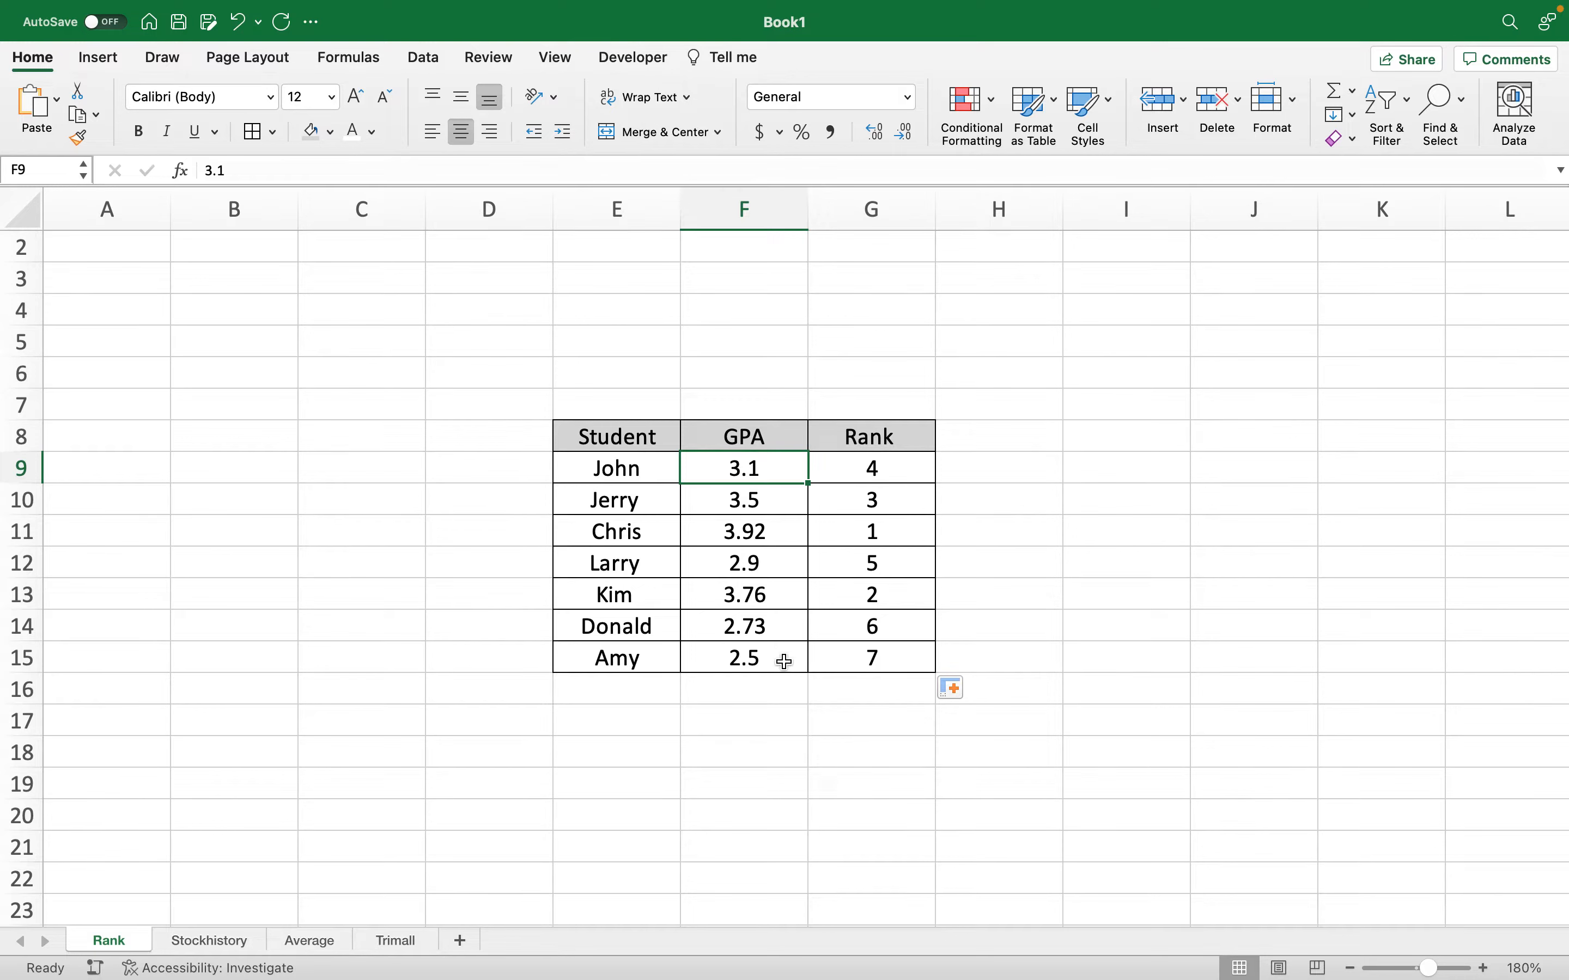
Remove the order argument from G9's RANK formula and fill the shortened formula down to G15
left_click(880, 474)
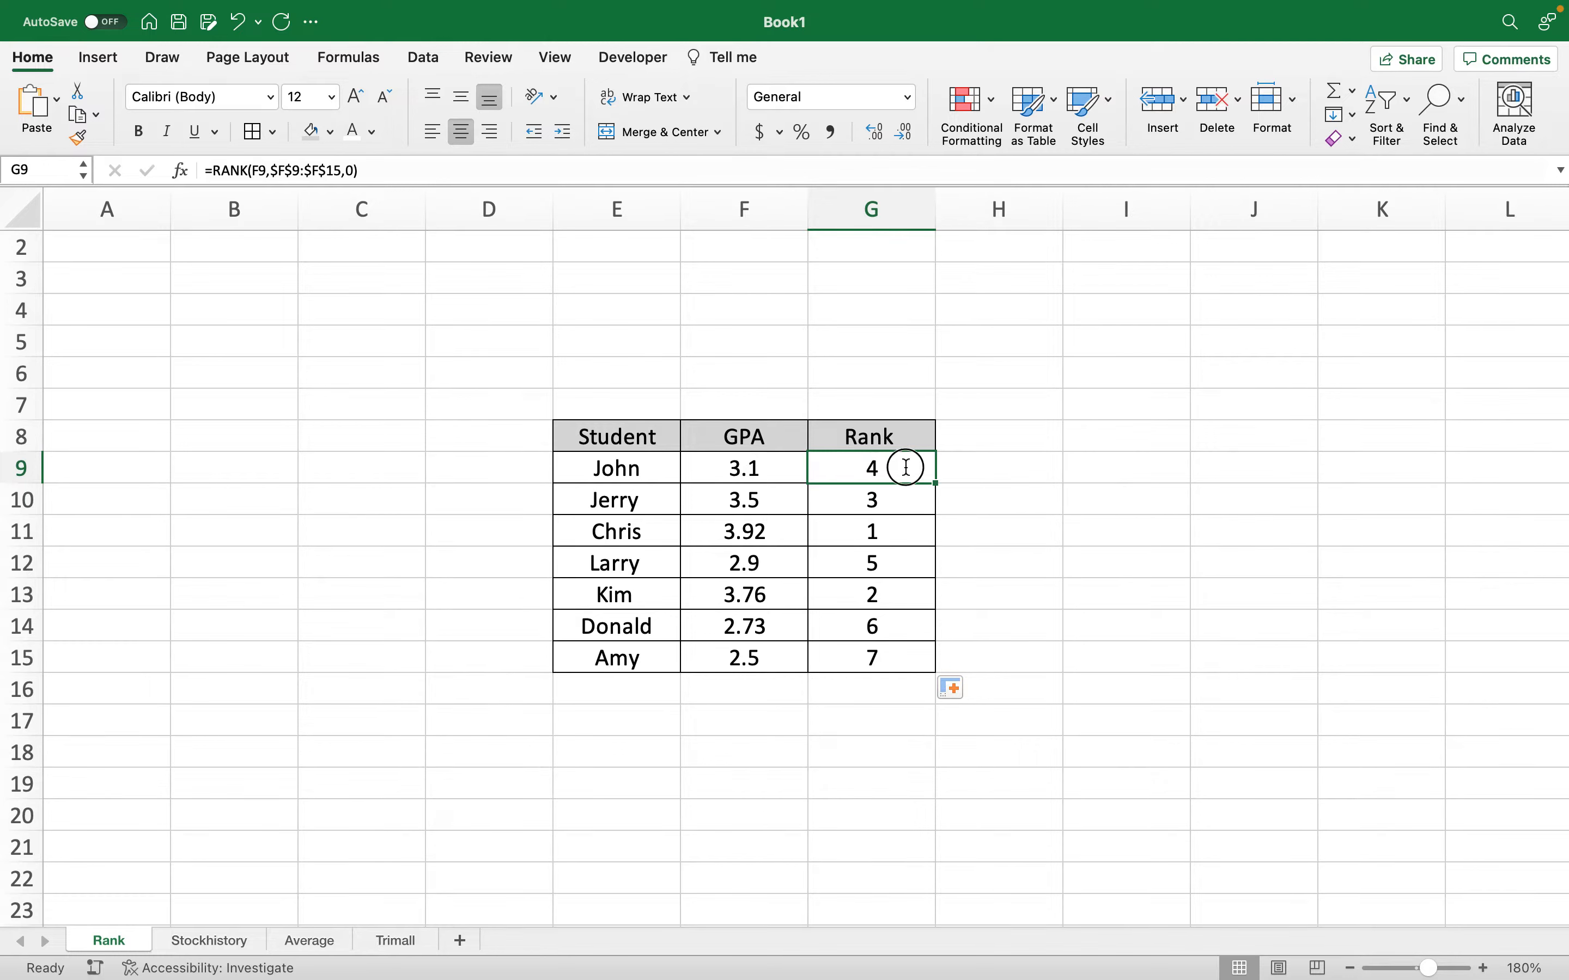
double_click(906, 468)
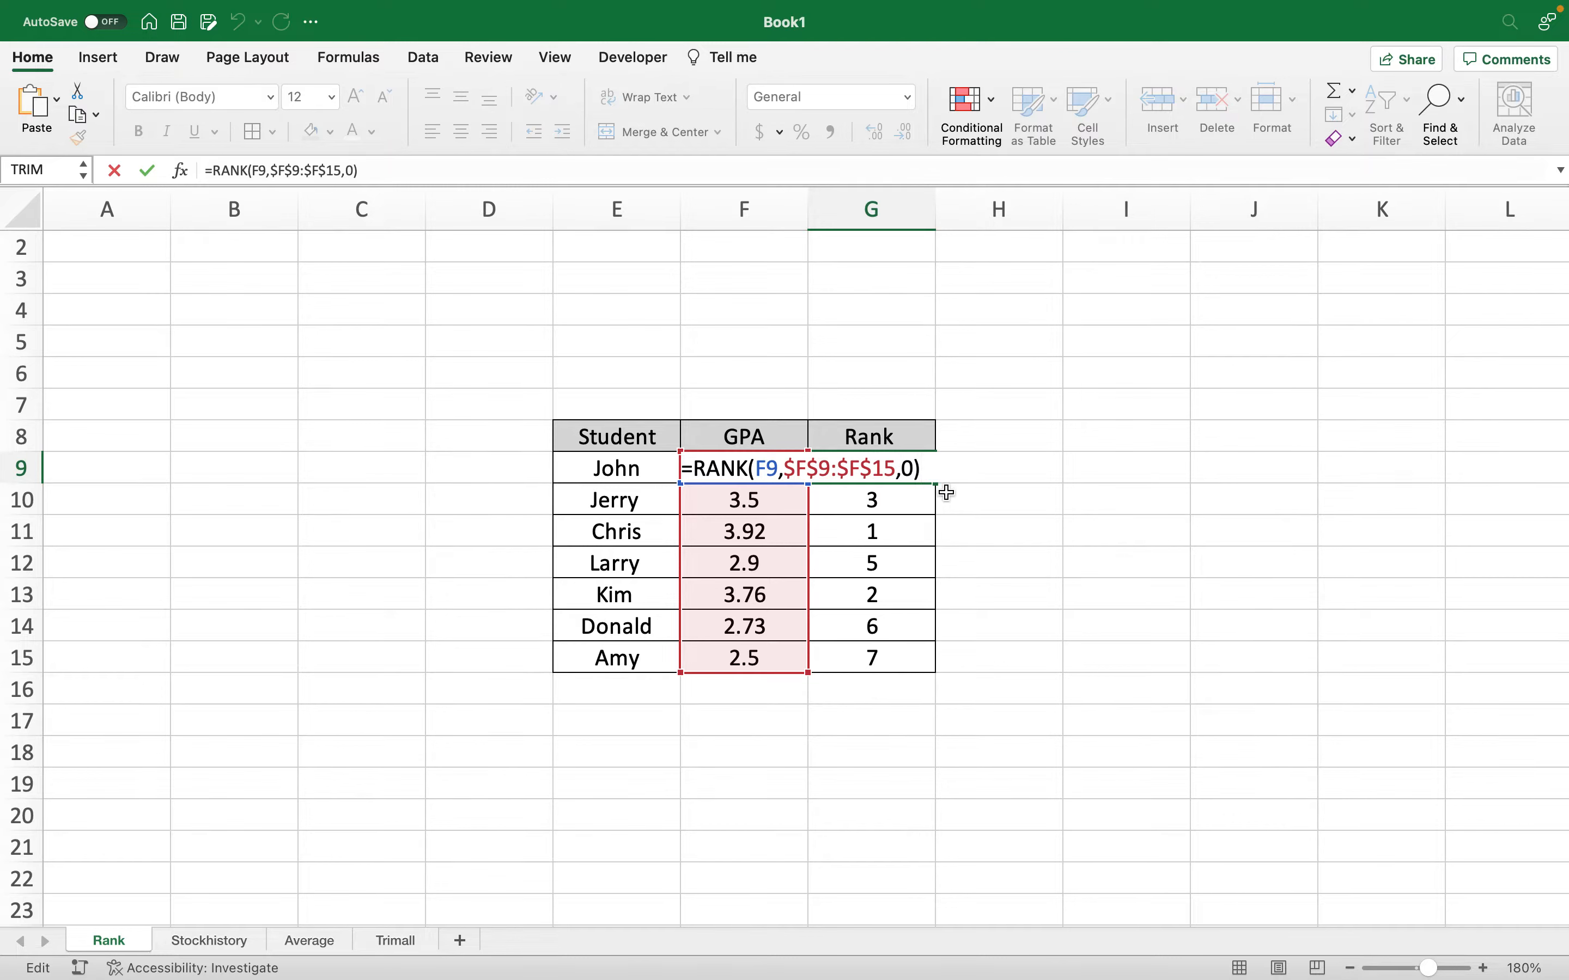
key("Left")
key("BackSpace")
key("BackSpace")
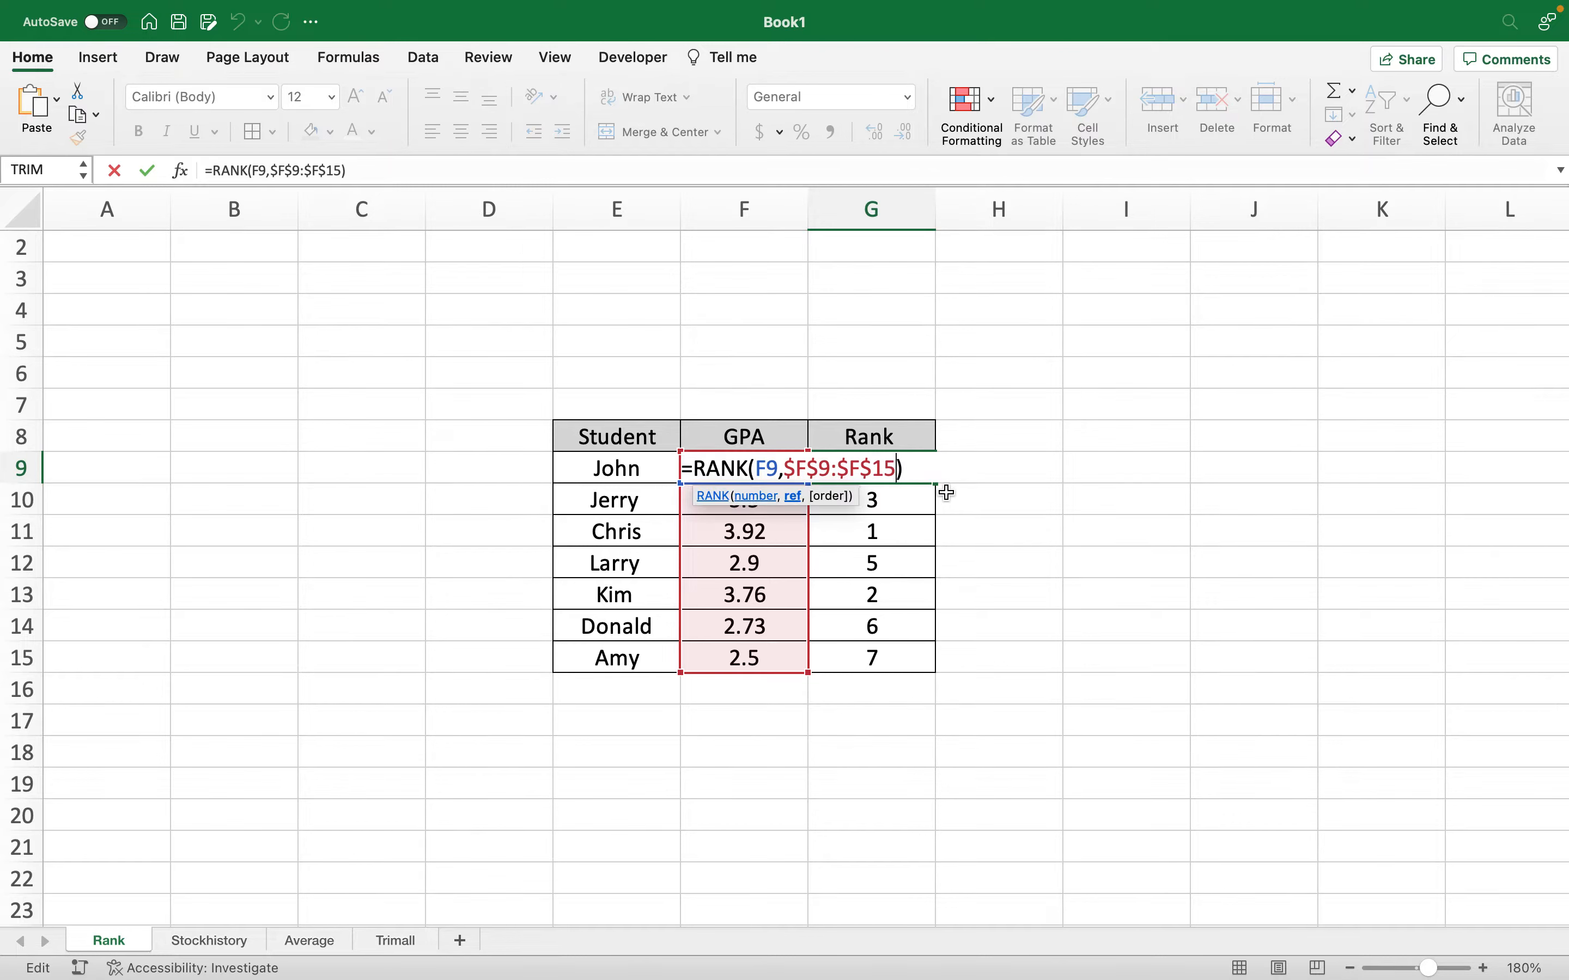
key("Return")
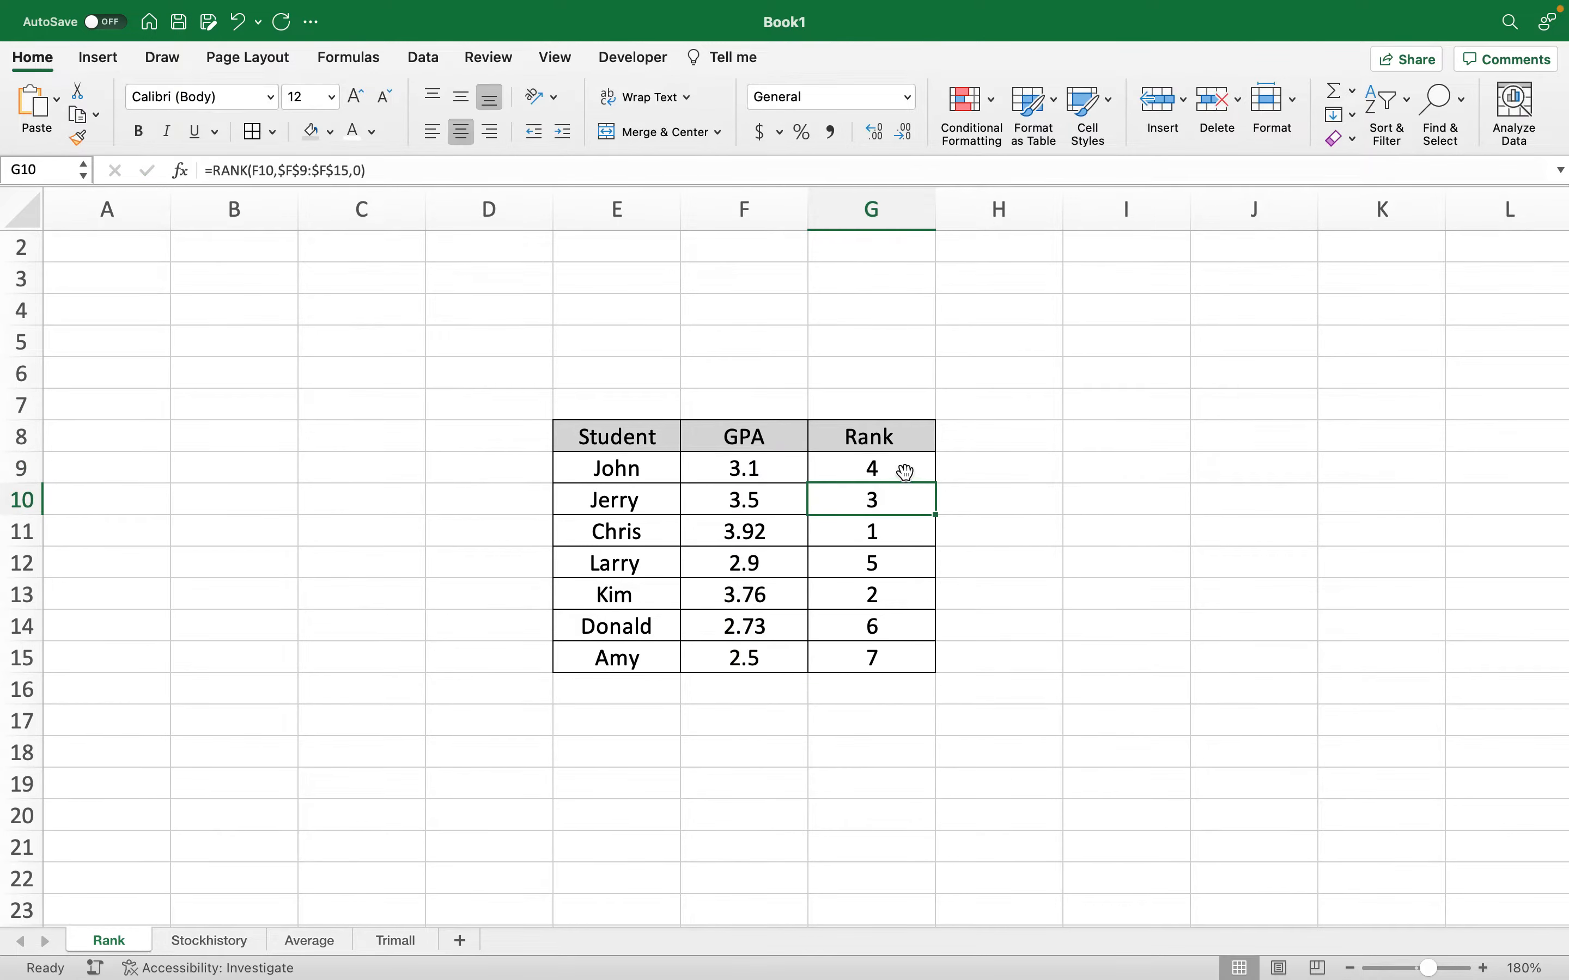
left_click(906, 468)
left_click_drag(937, 483, 934, 661)
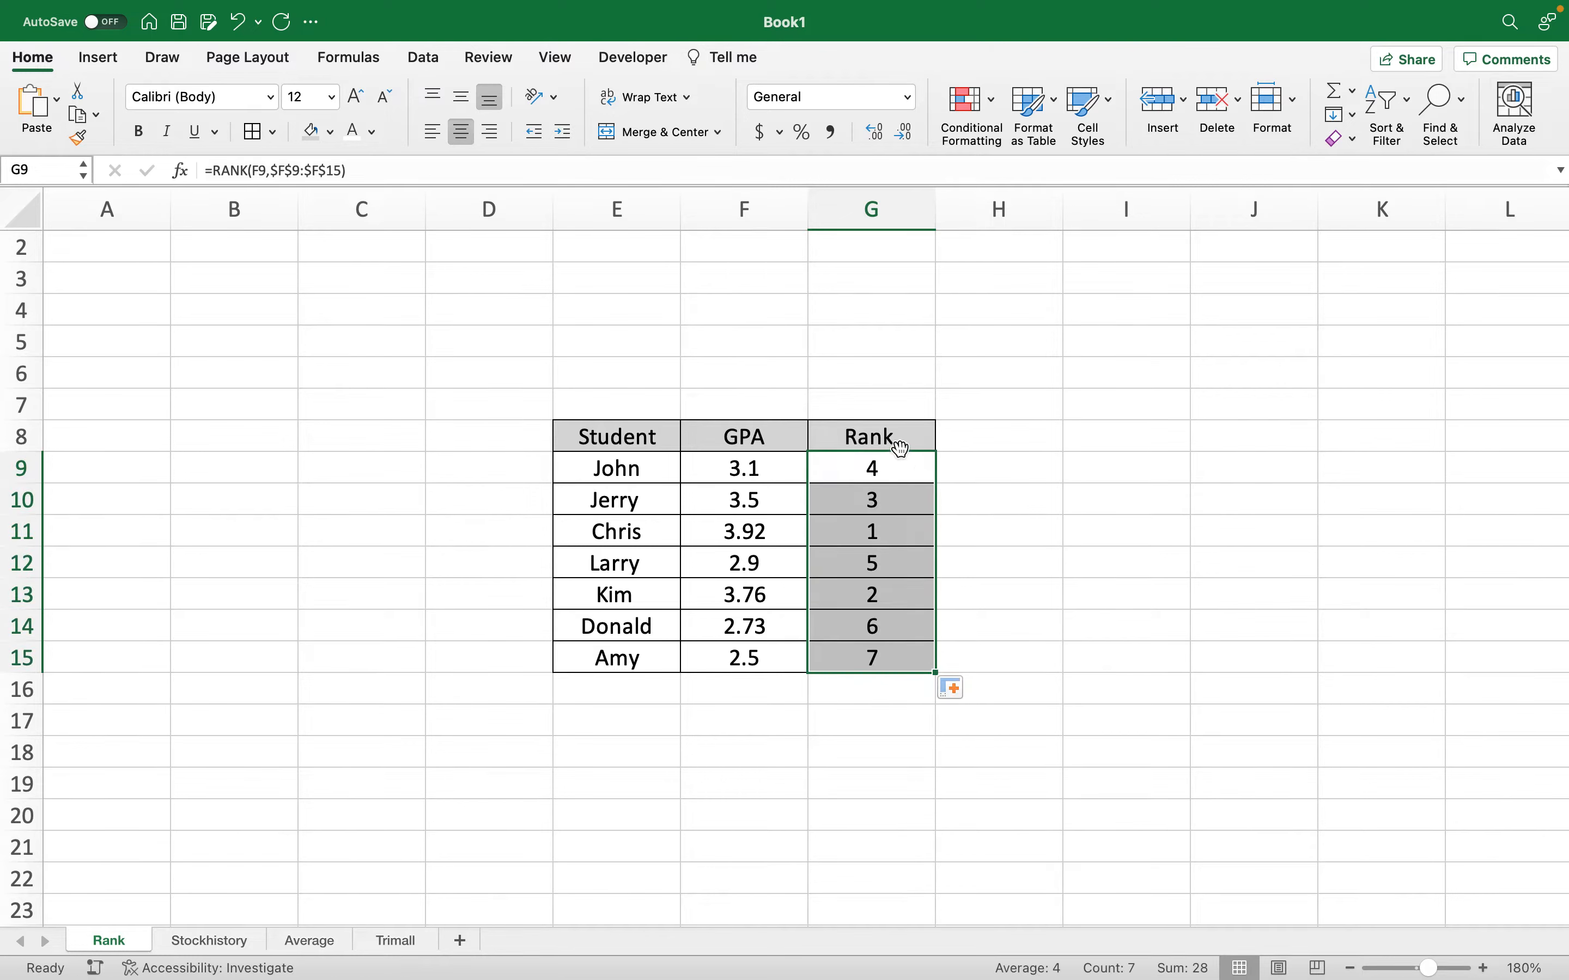
Add the order argument 1 for ascending to G9's RANK formula and fill it down to G15
left_click(903, 467)
left_click(911, 468)
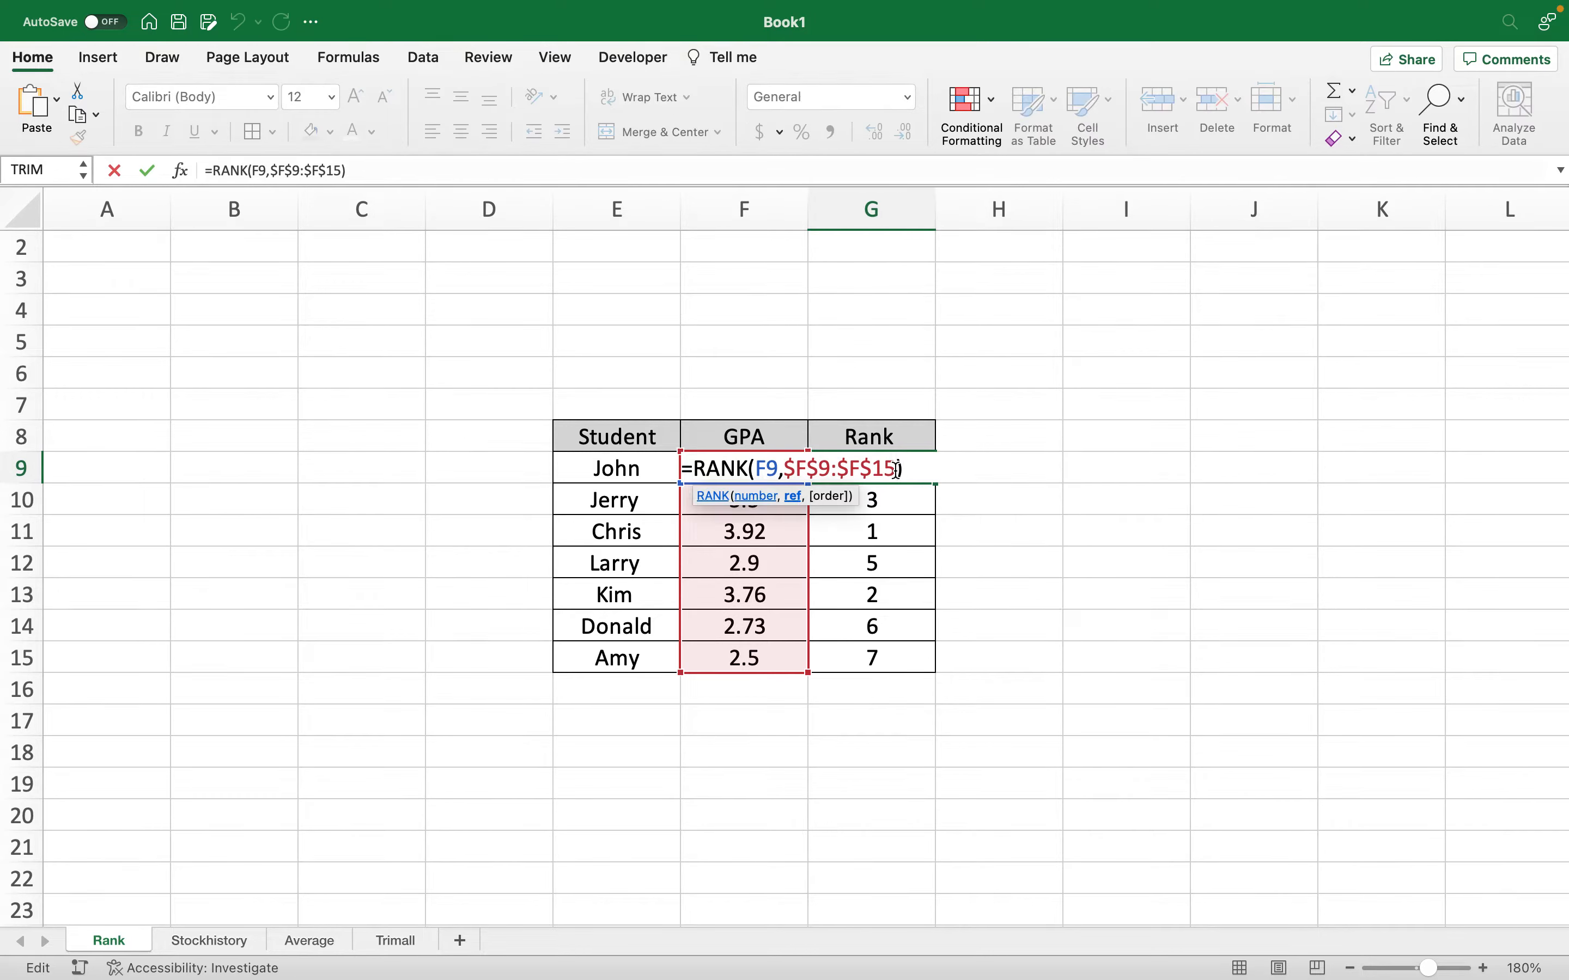
type(",")
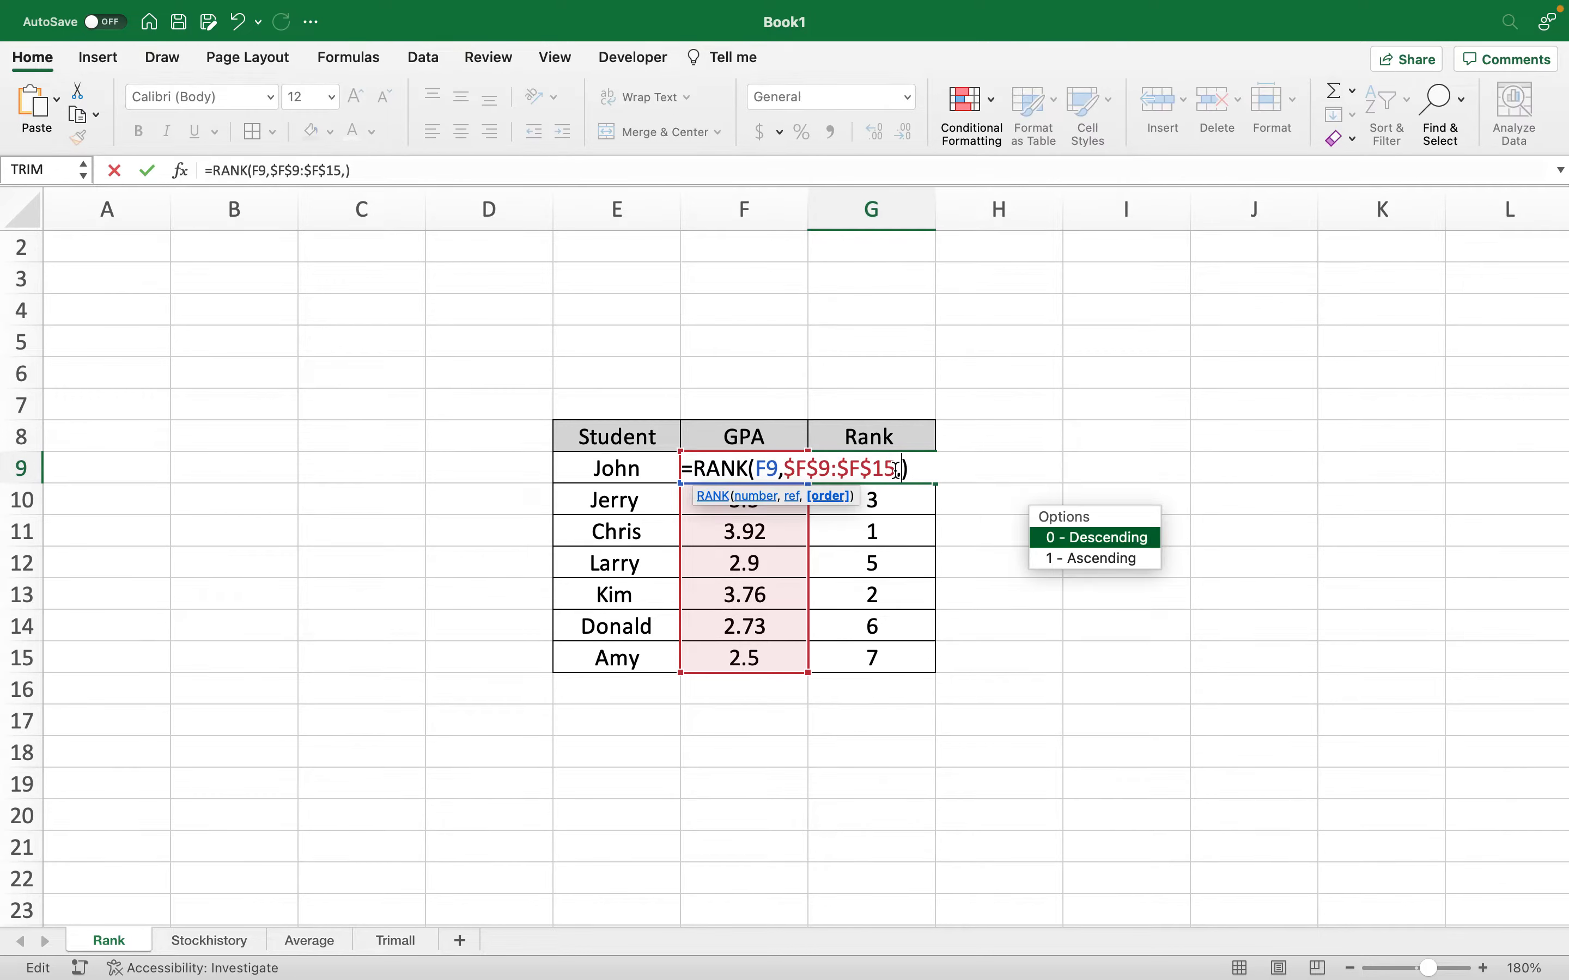
type("1")
left_click(924, 468)
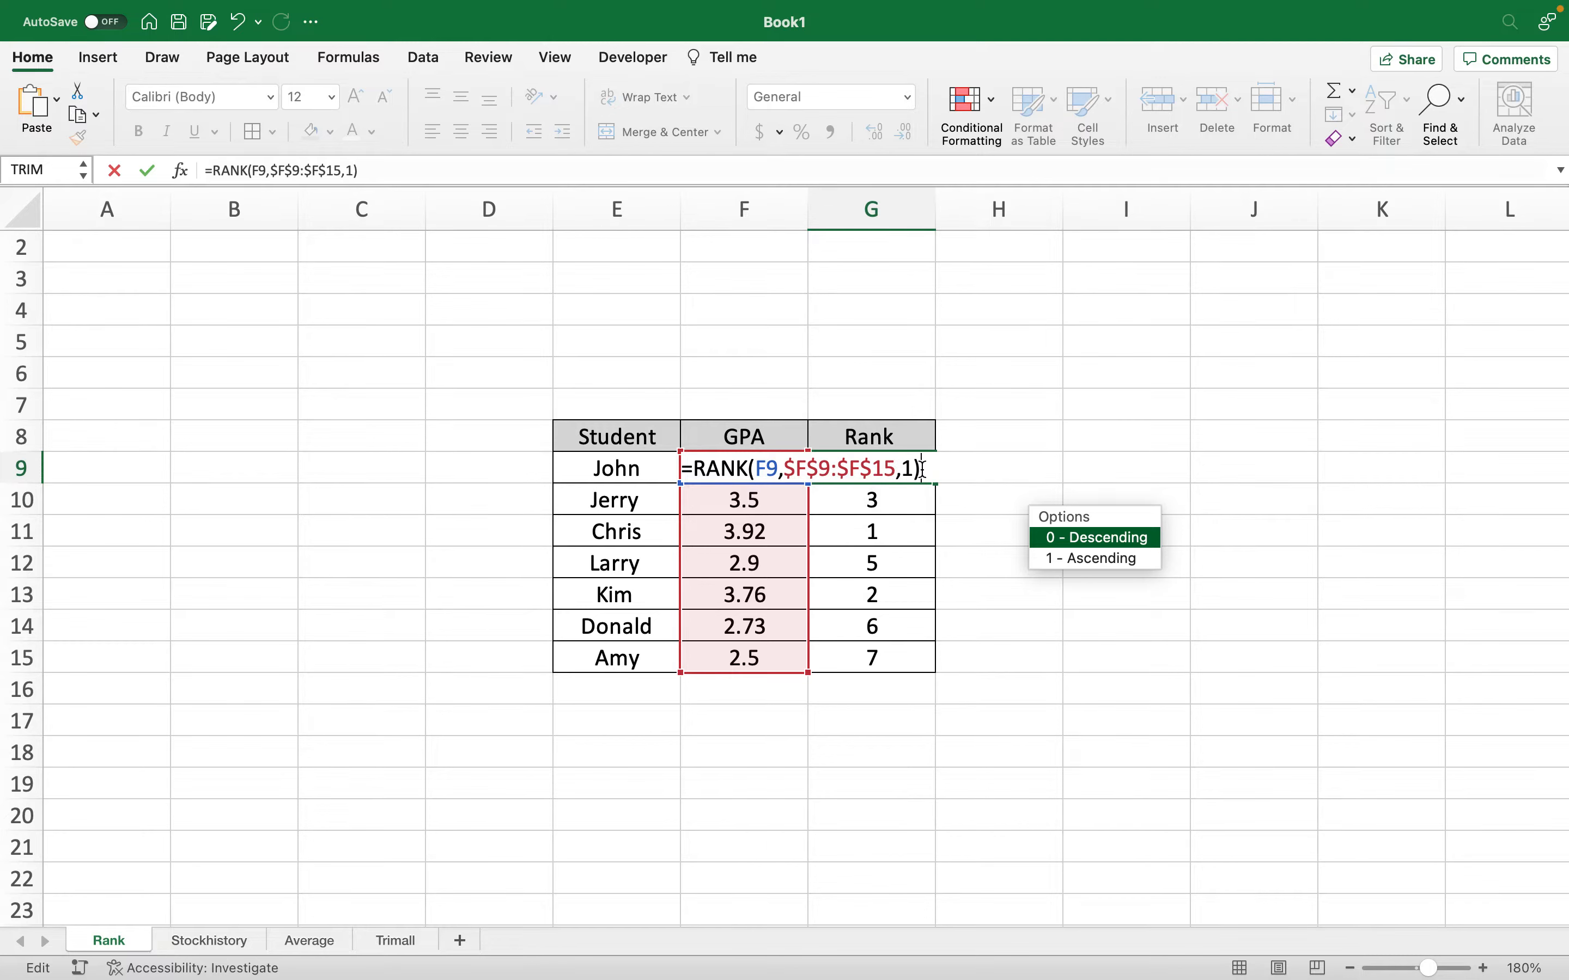
key("Return")
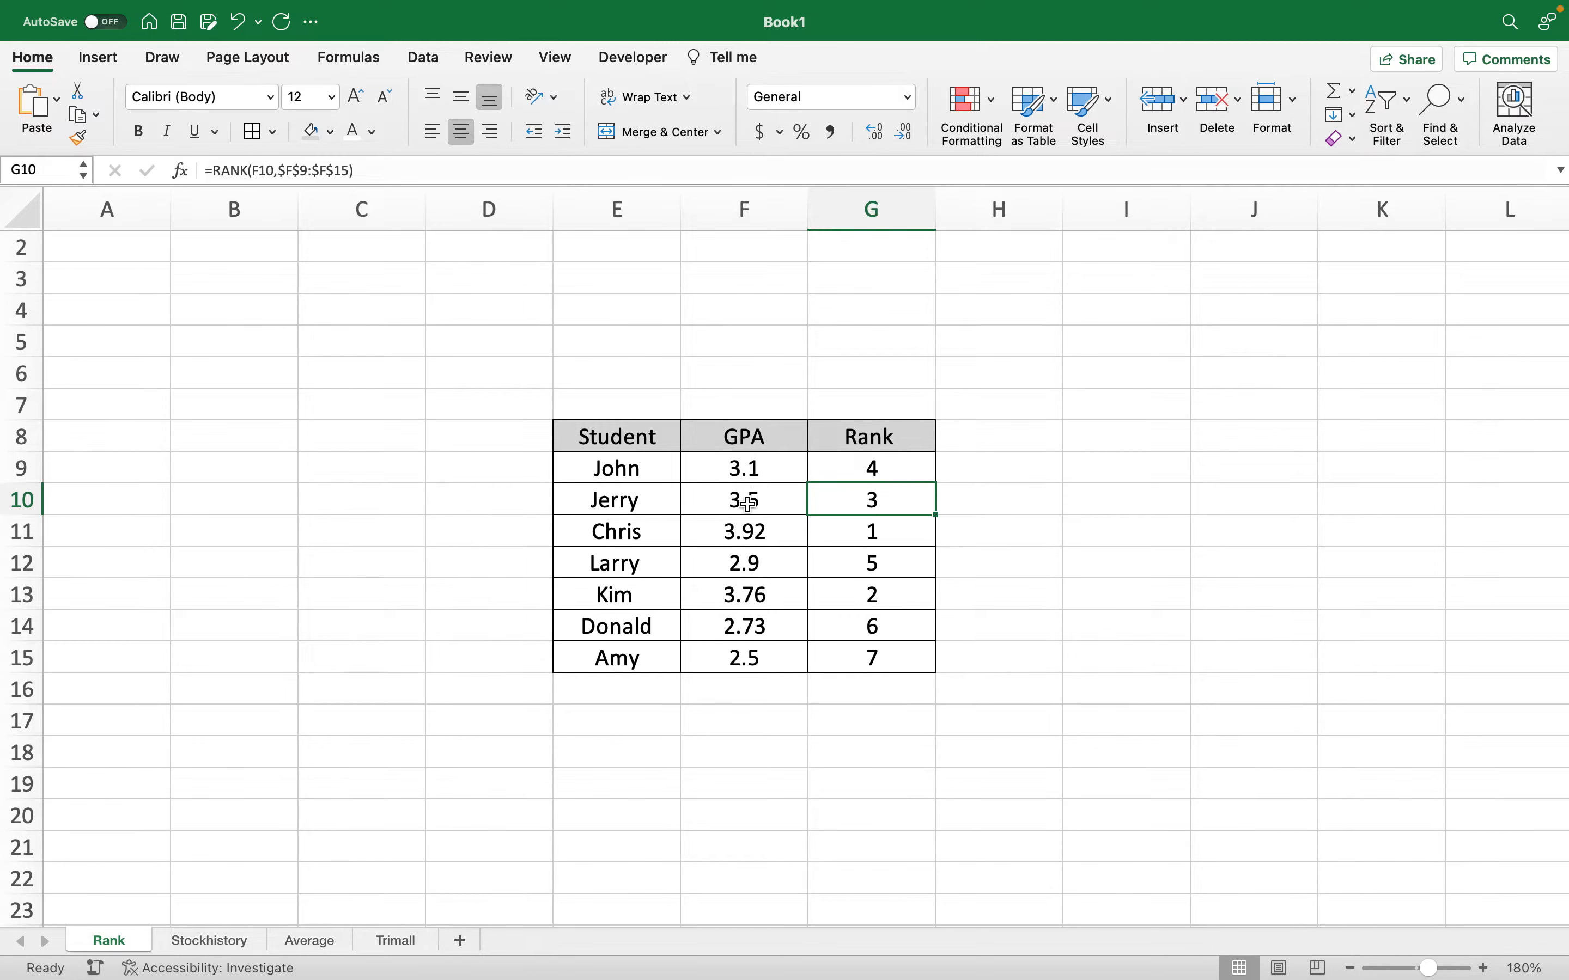
left_click(880, 470)
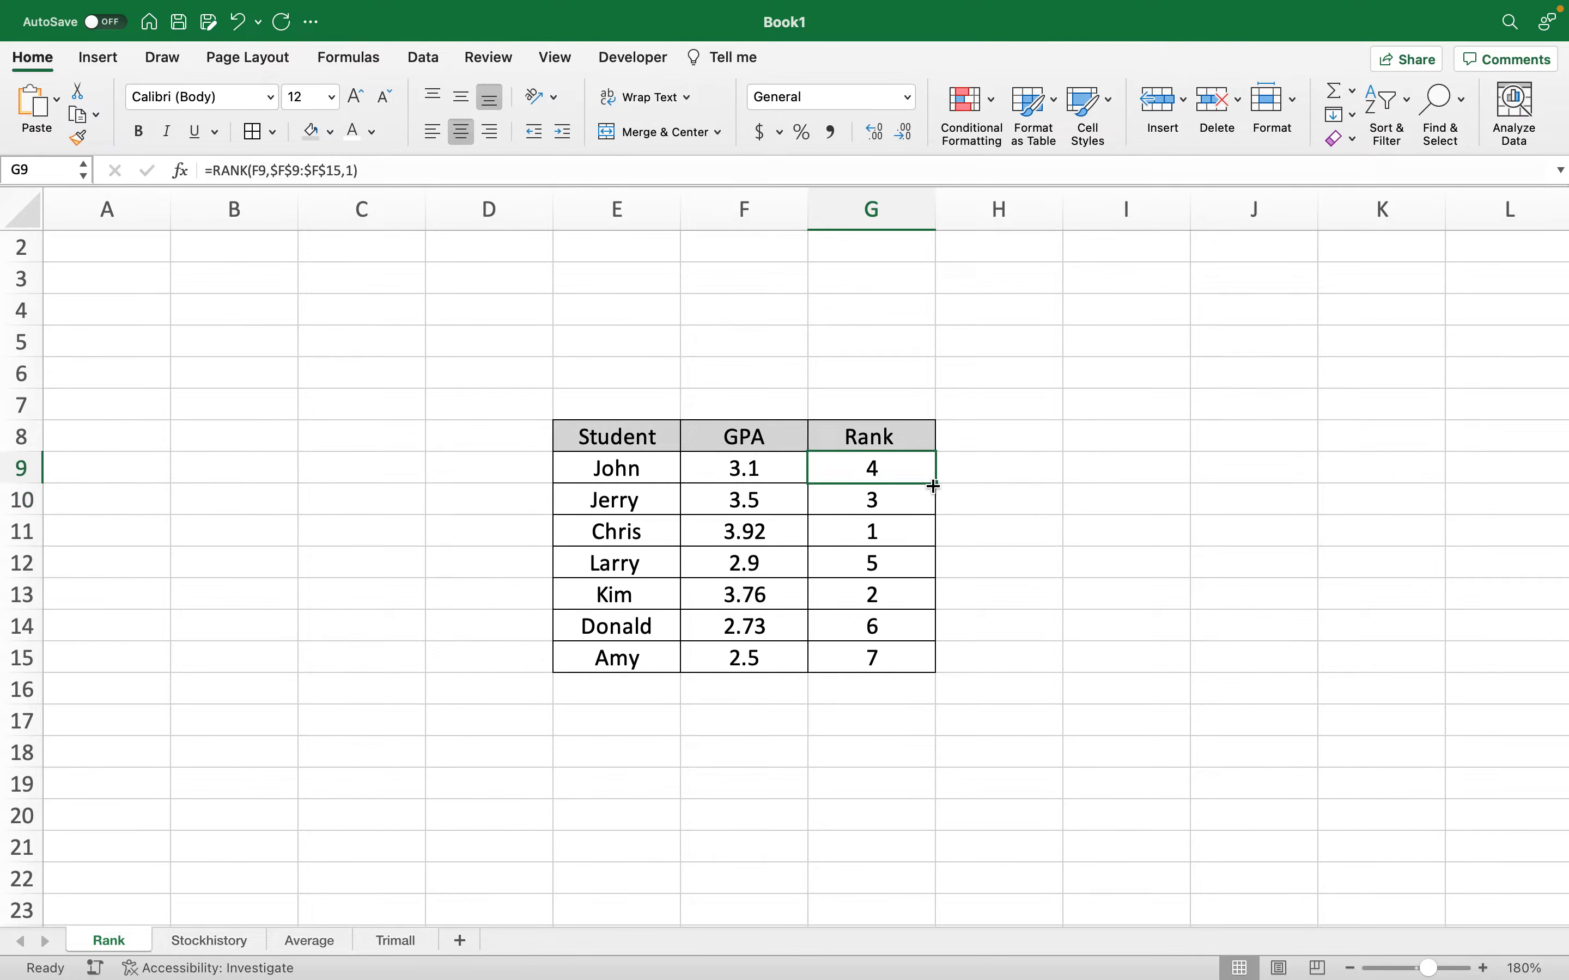
left_click_drag(935, 486, 933, 665)
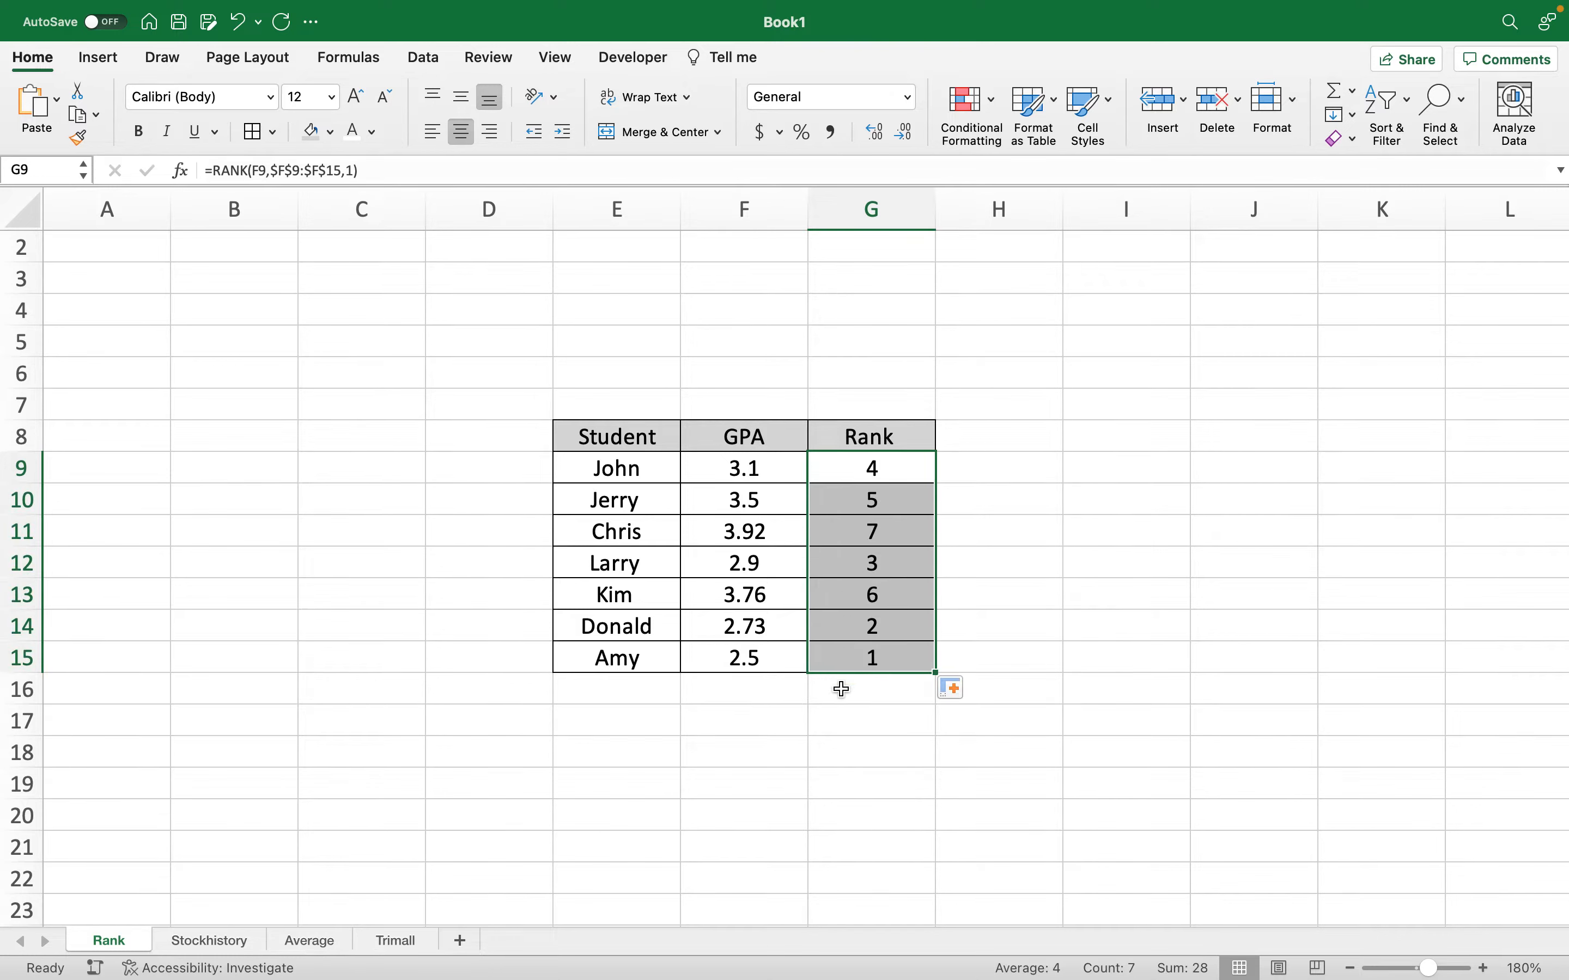
left_click(840, 658)
left_click(771, 661)
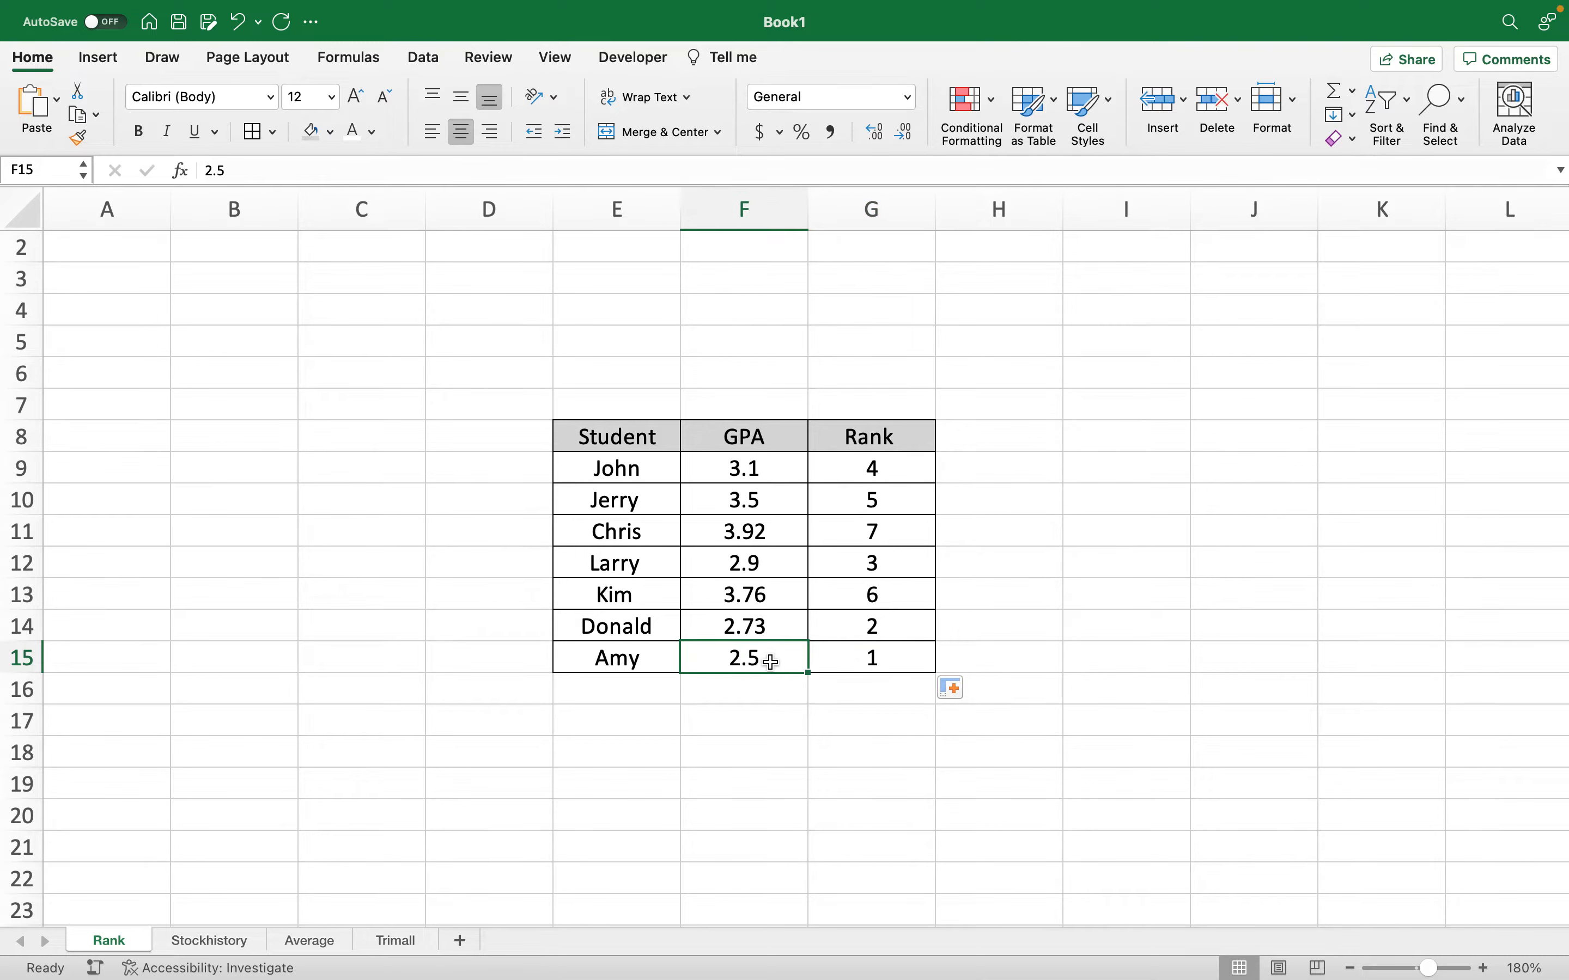
left_click(768, 632)
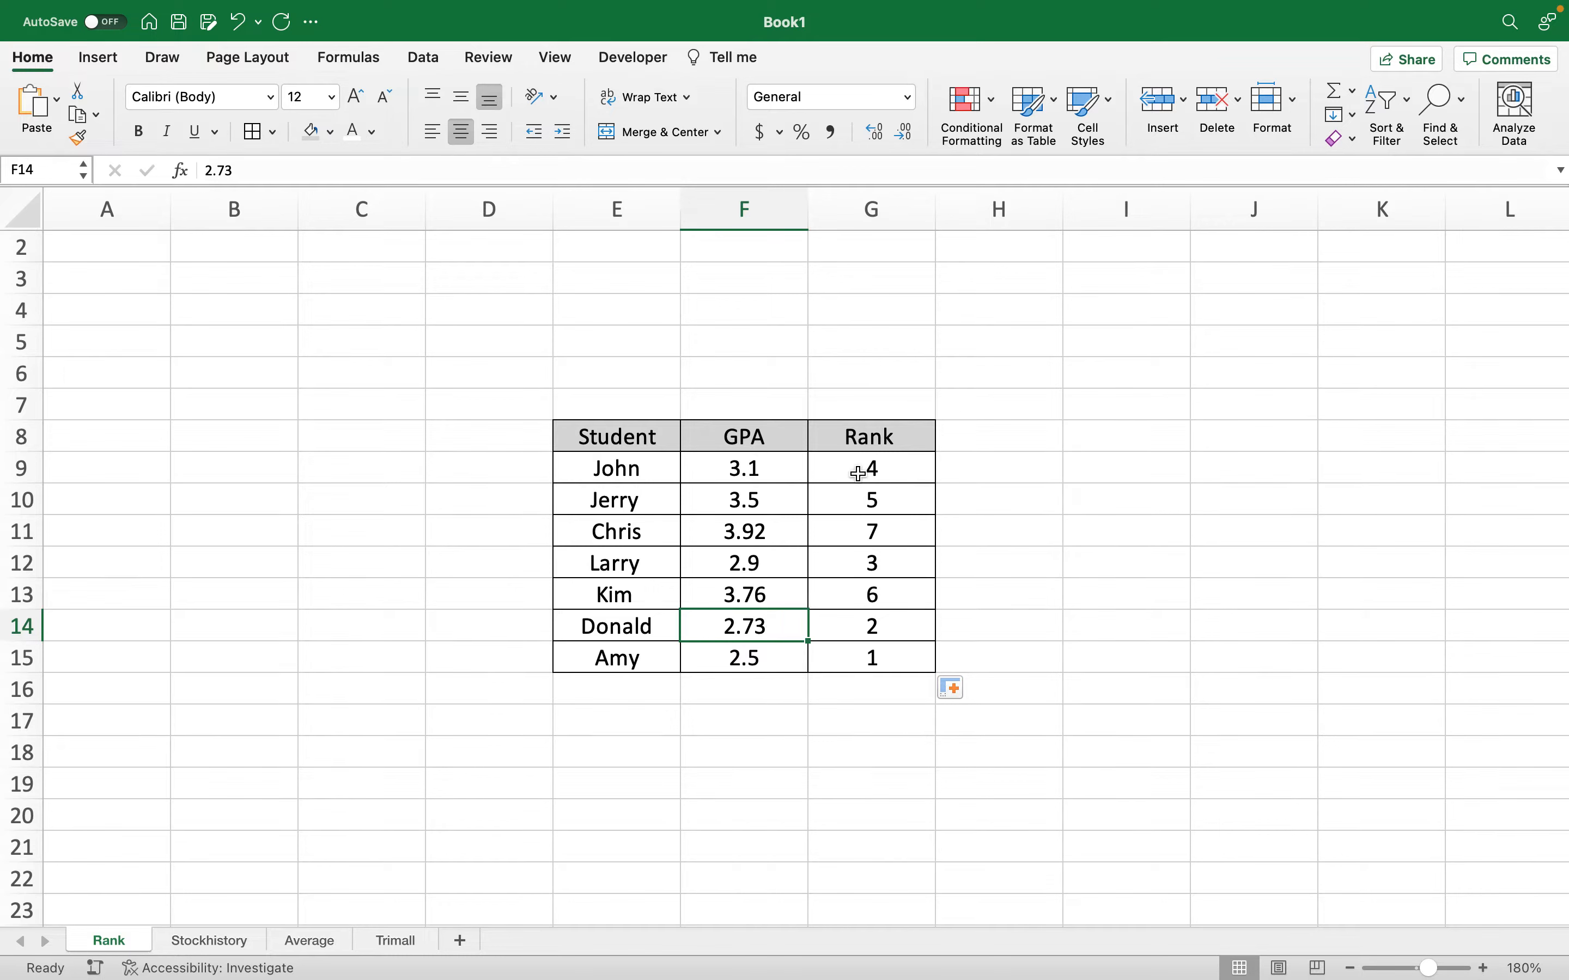
Apply the green-white-red color scale as conditional formatting to the ranks in G9:G15
left_click_drag(872, 466, 889, 656)
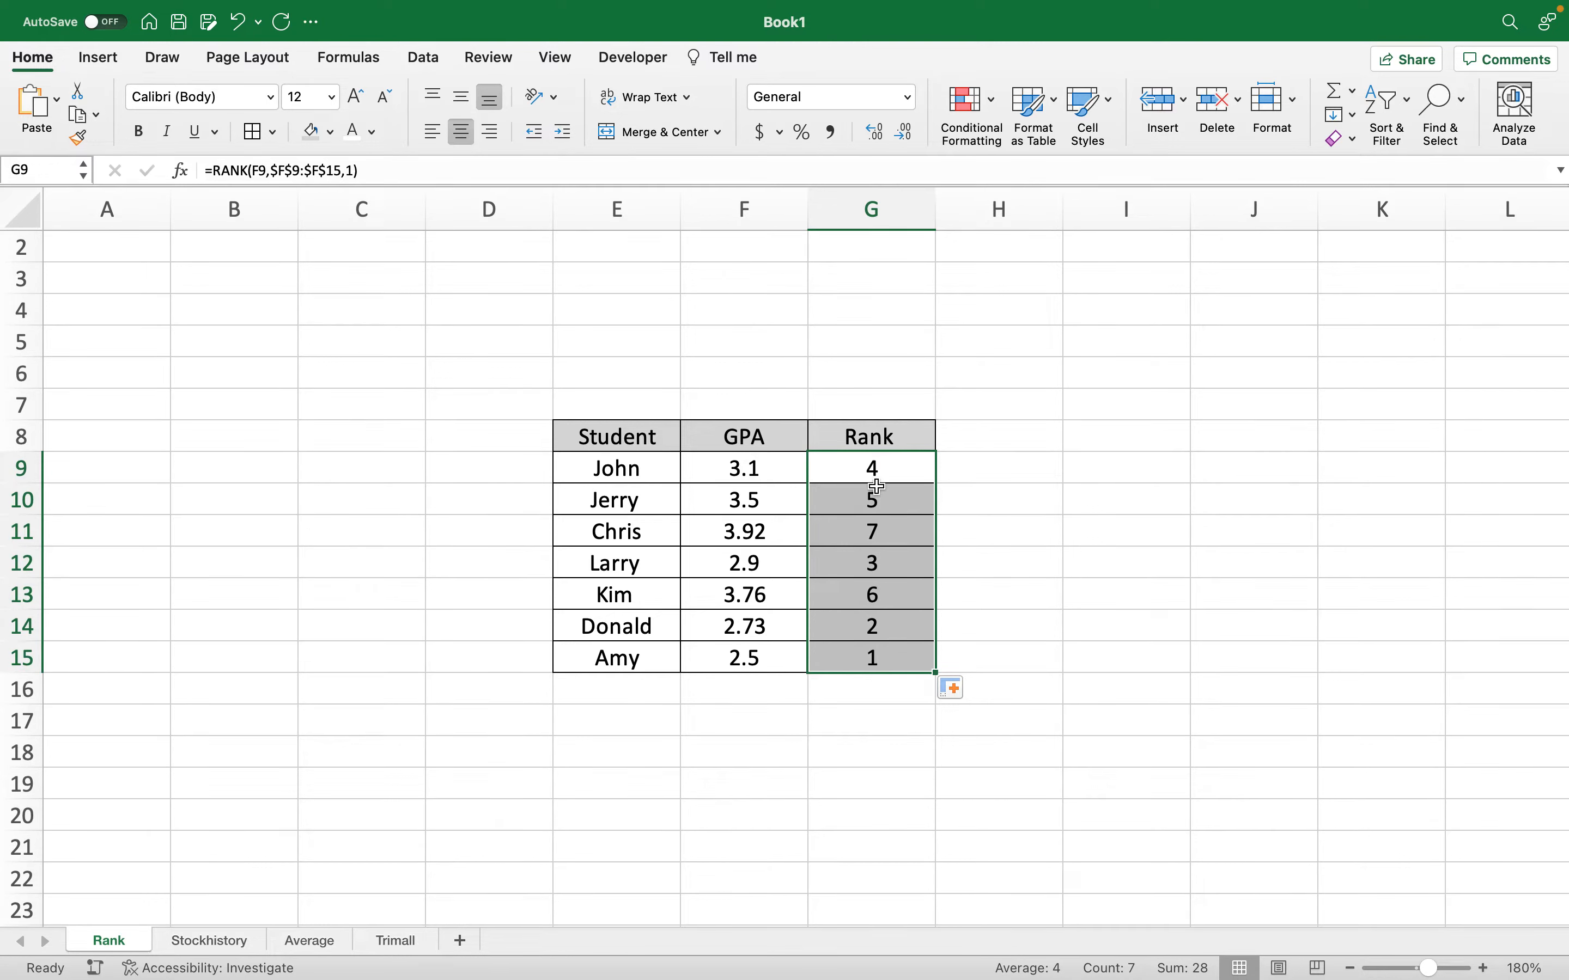
left_click(989, 109)
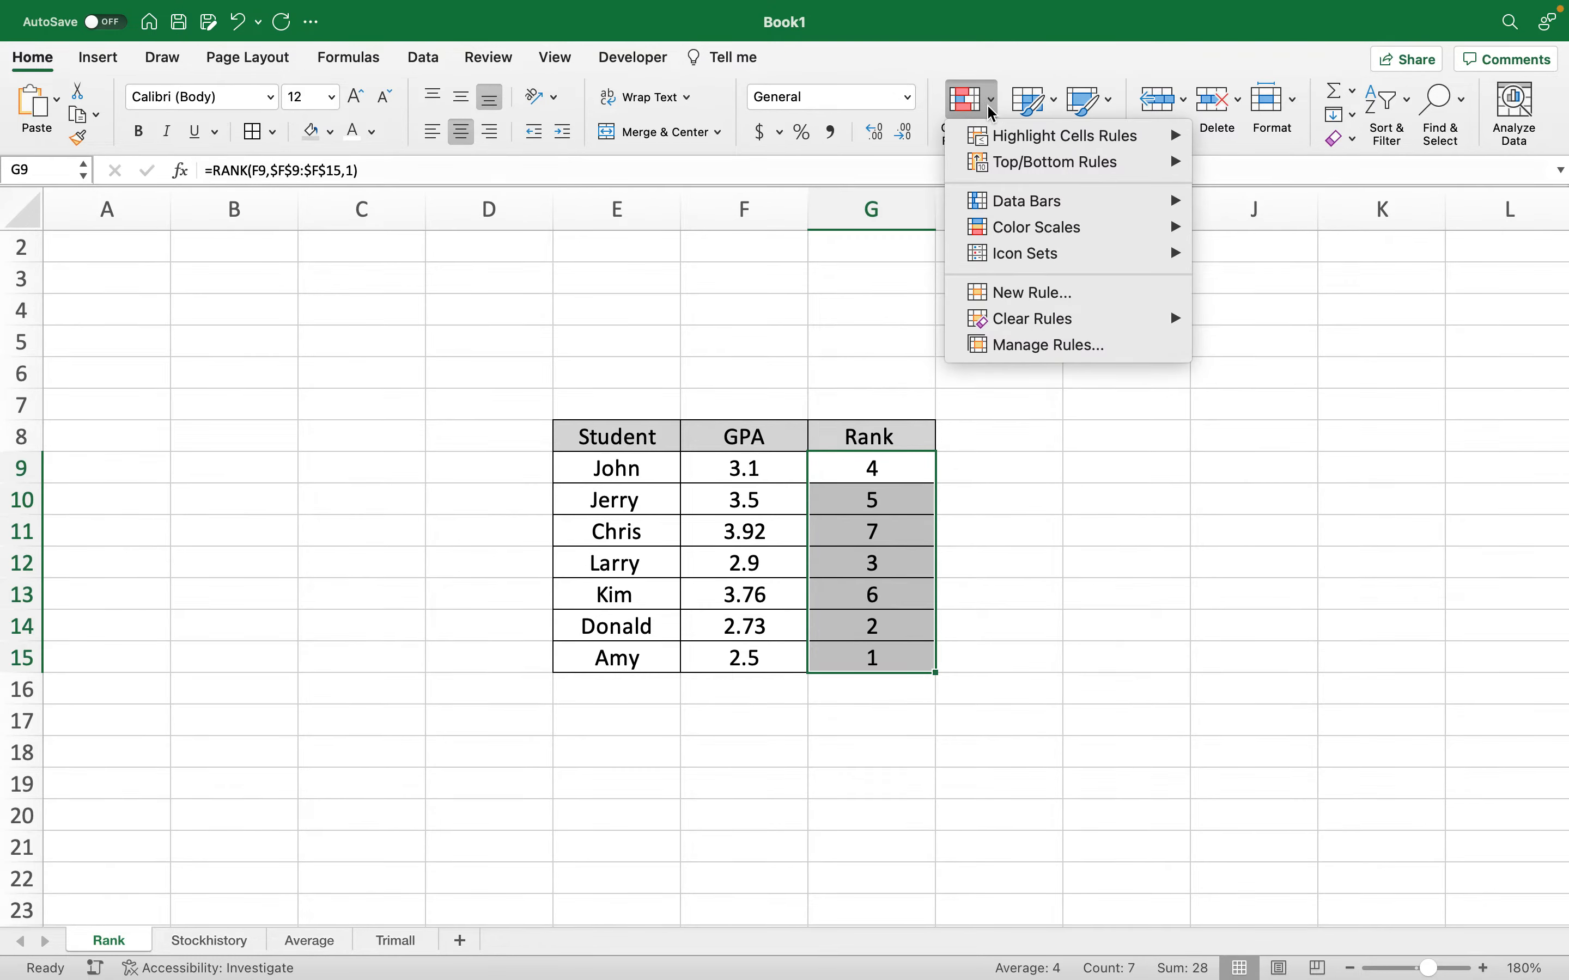
mouse_move(1019, 234)
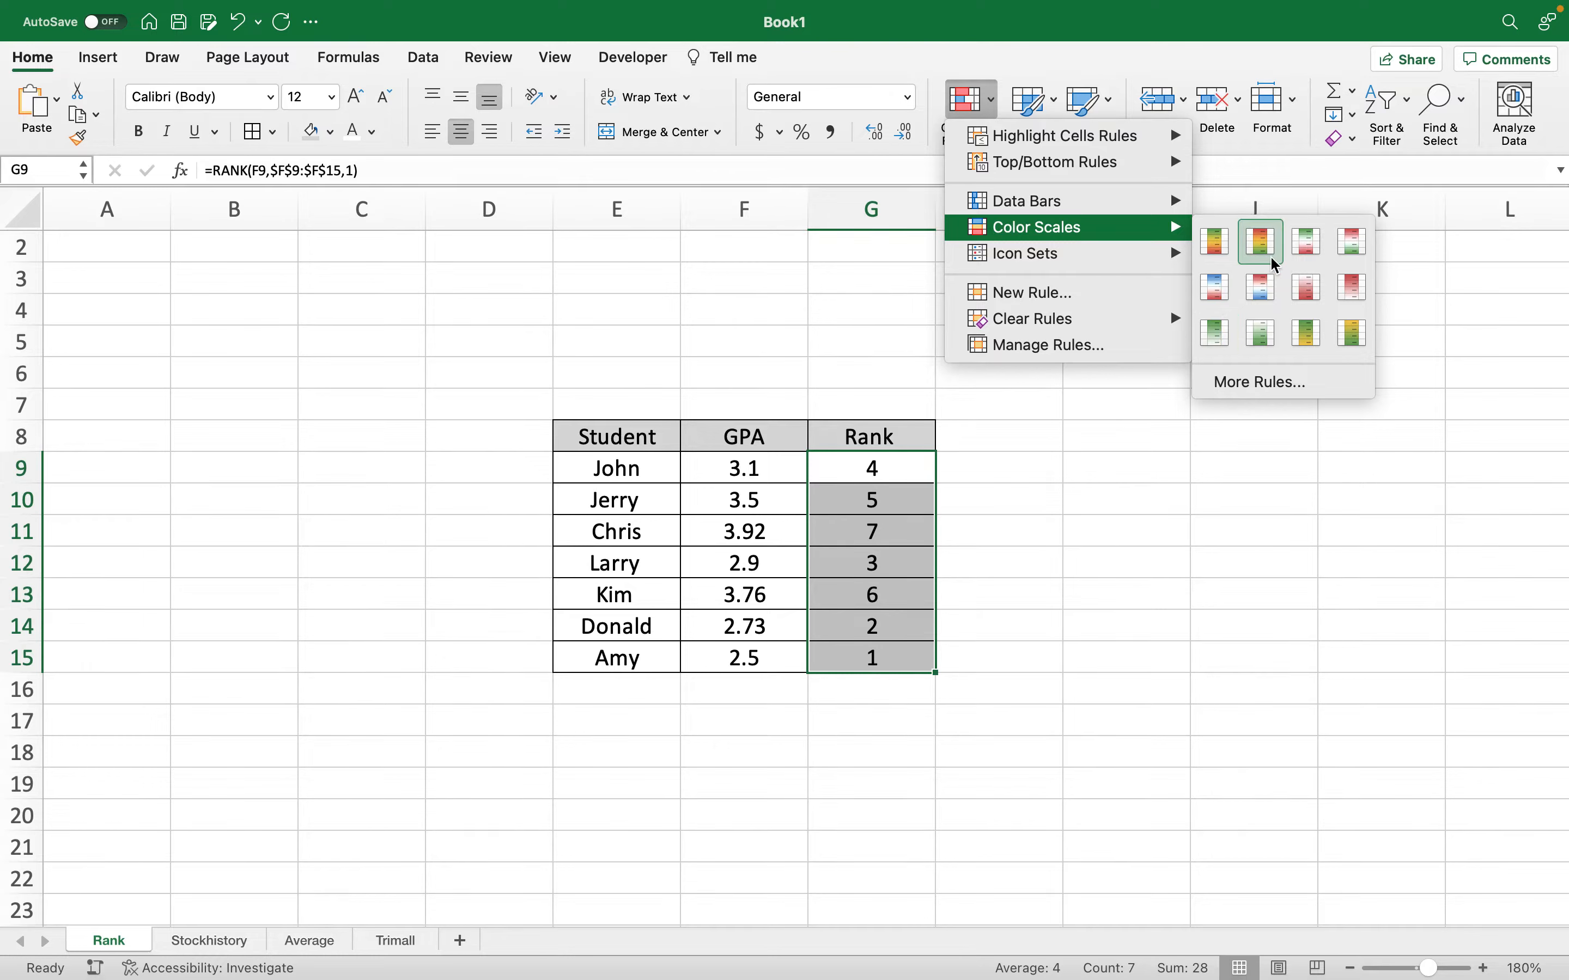
left_click(1309, 255)
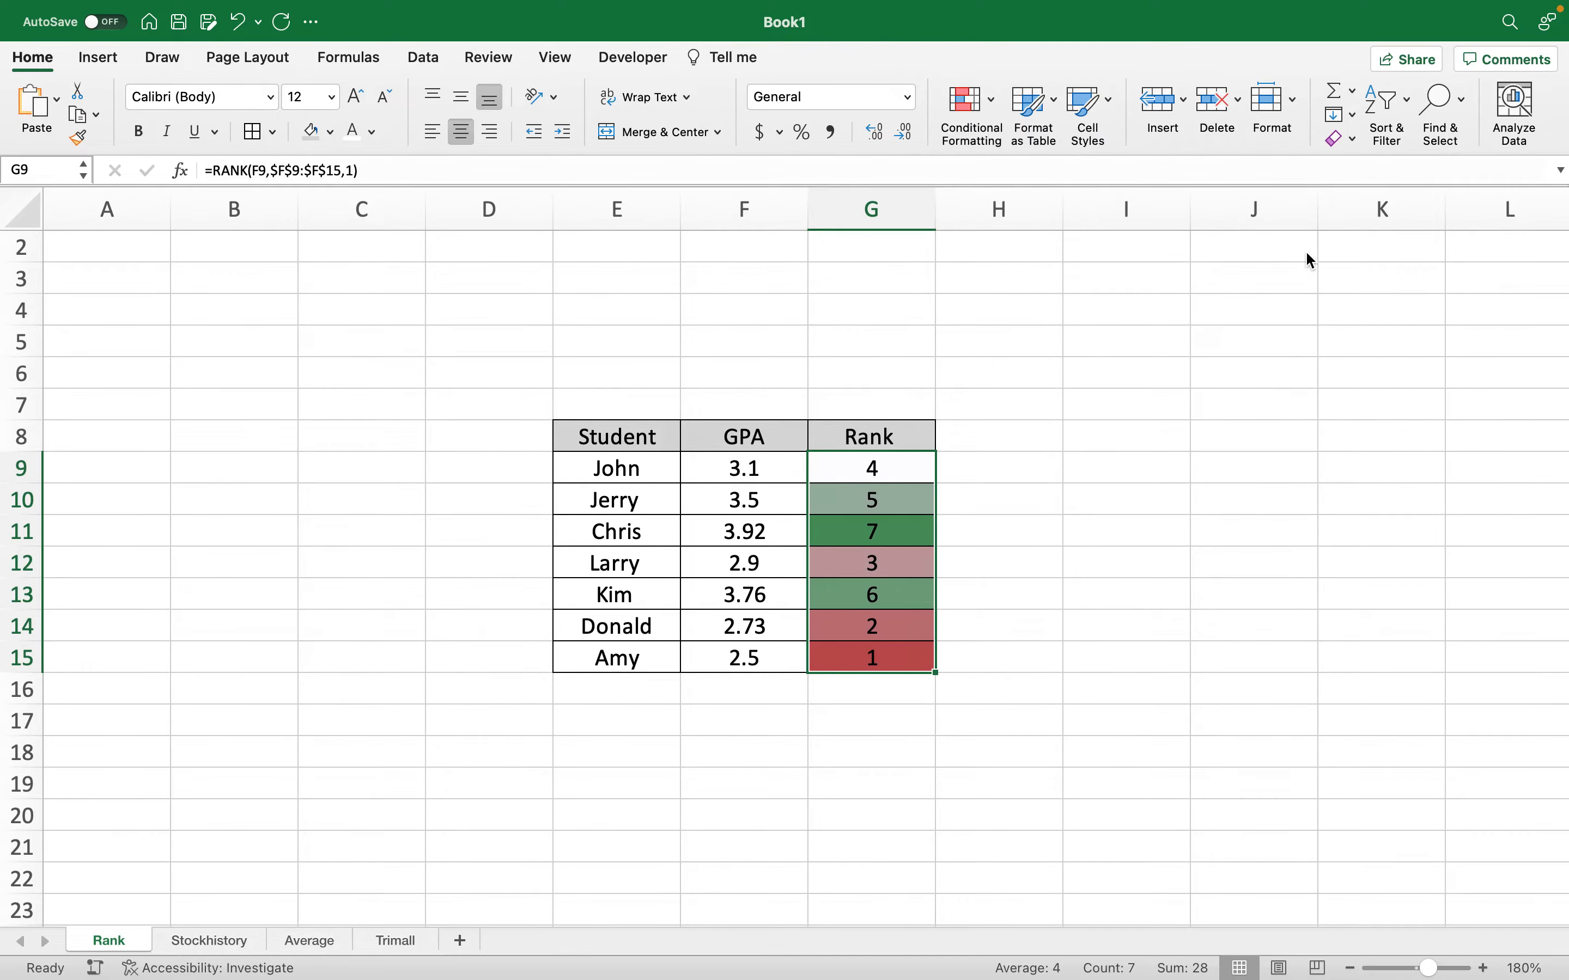
left_click(915, 586)
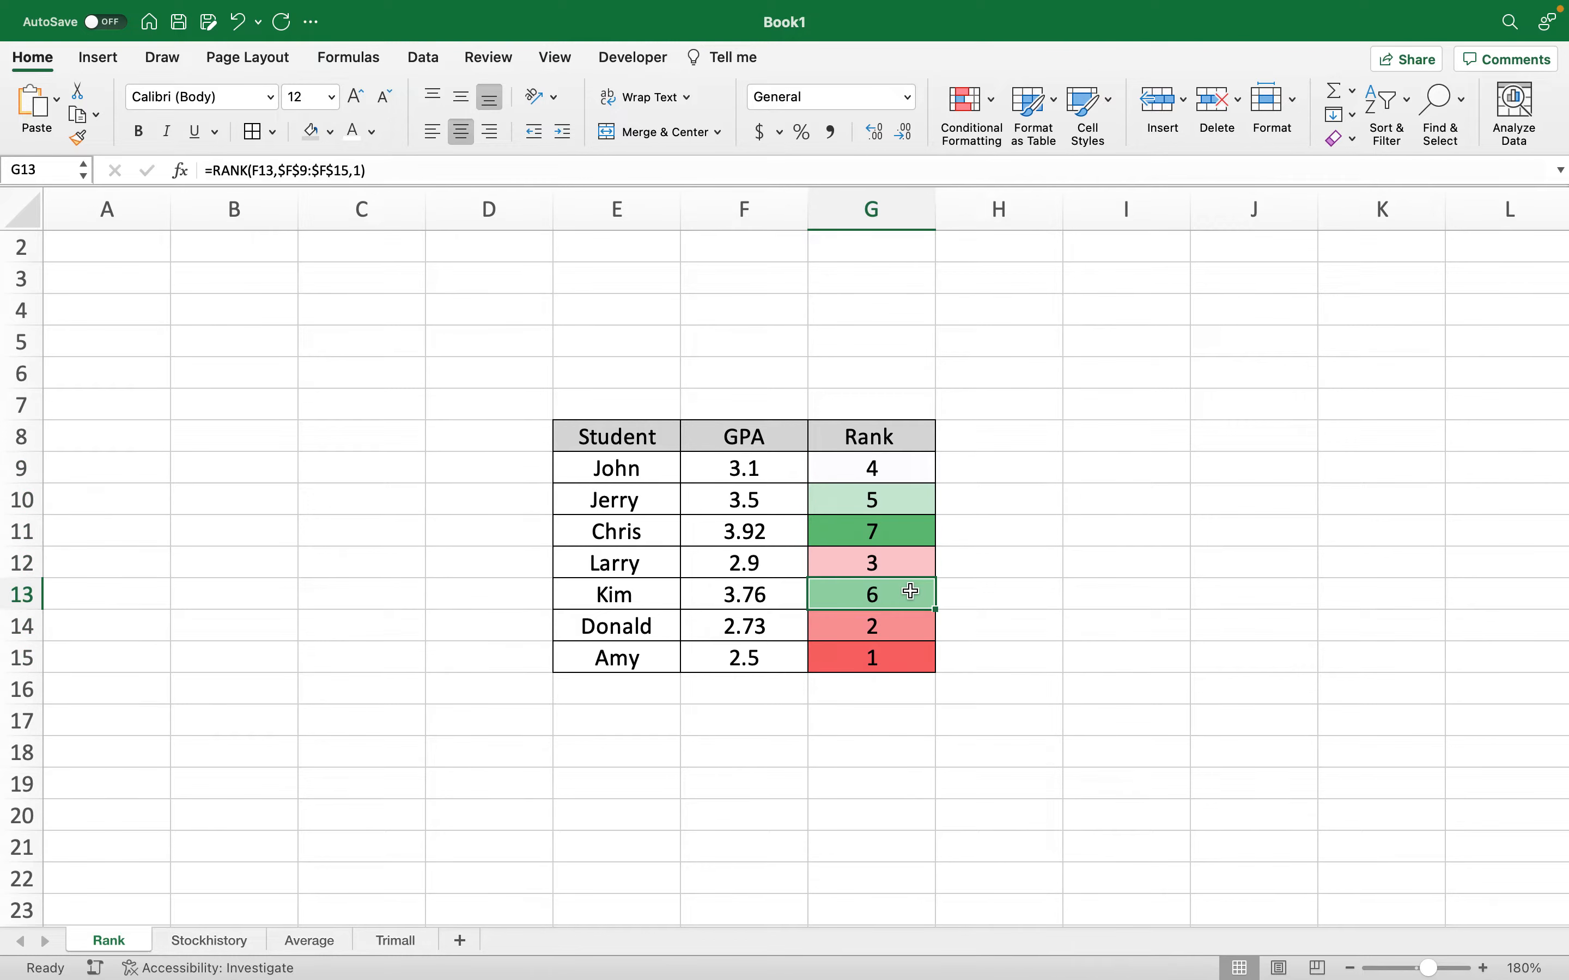
left_click(835, 627)
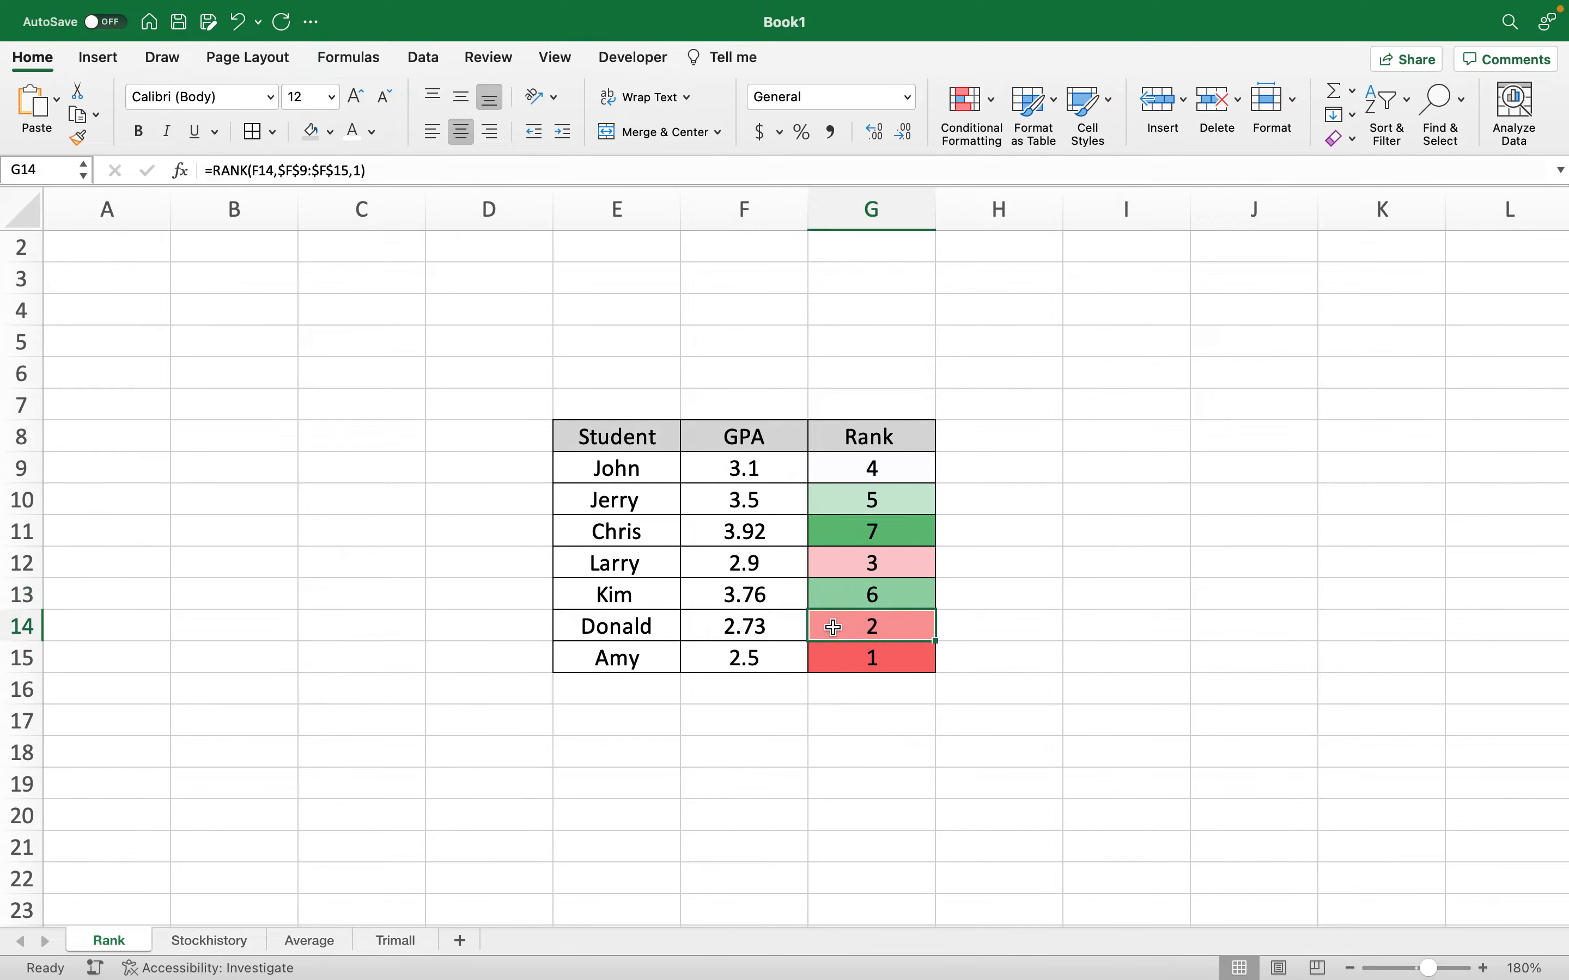
left_click_drag(856, 626, 834, 658)
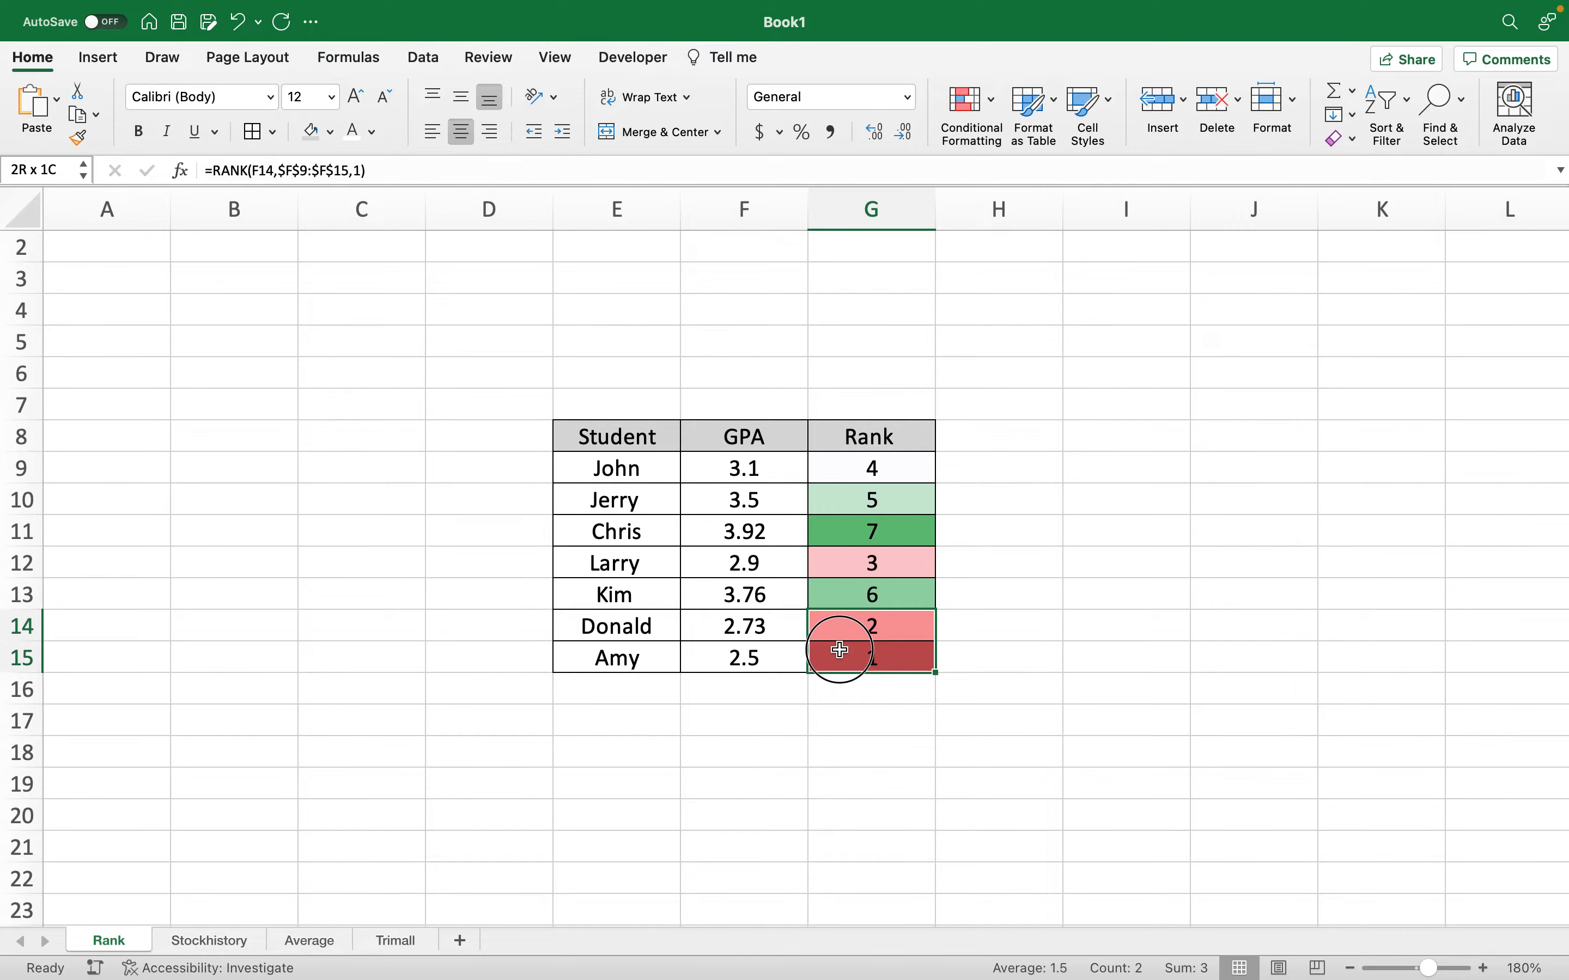
left_click_drag(741, 632, 737, 654)
left_click_drag(846, 630, 849, 648)
left_click(889, 530)
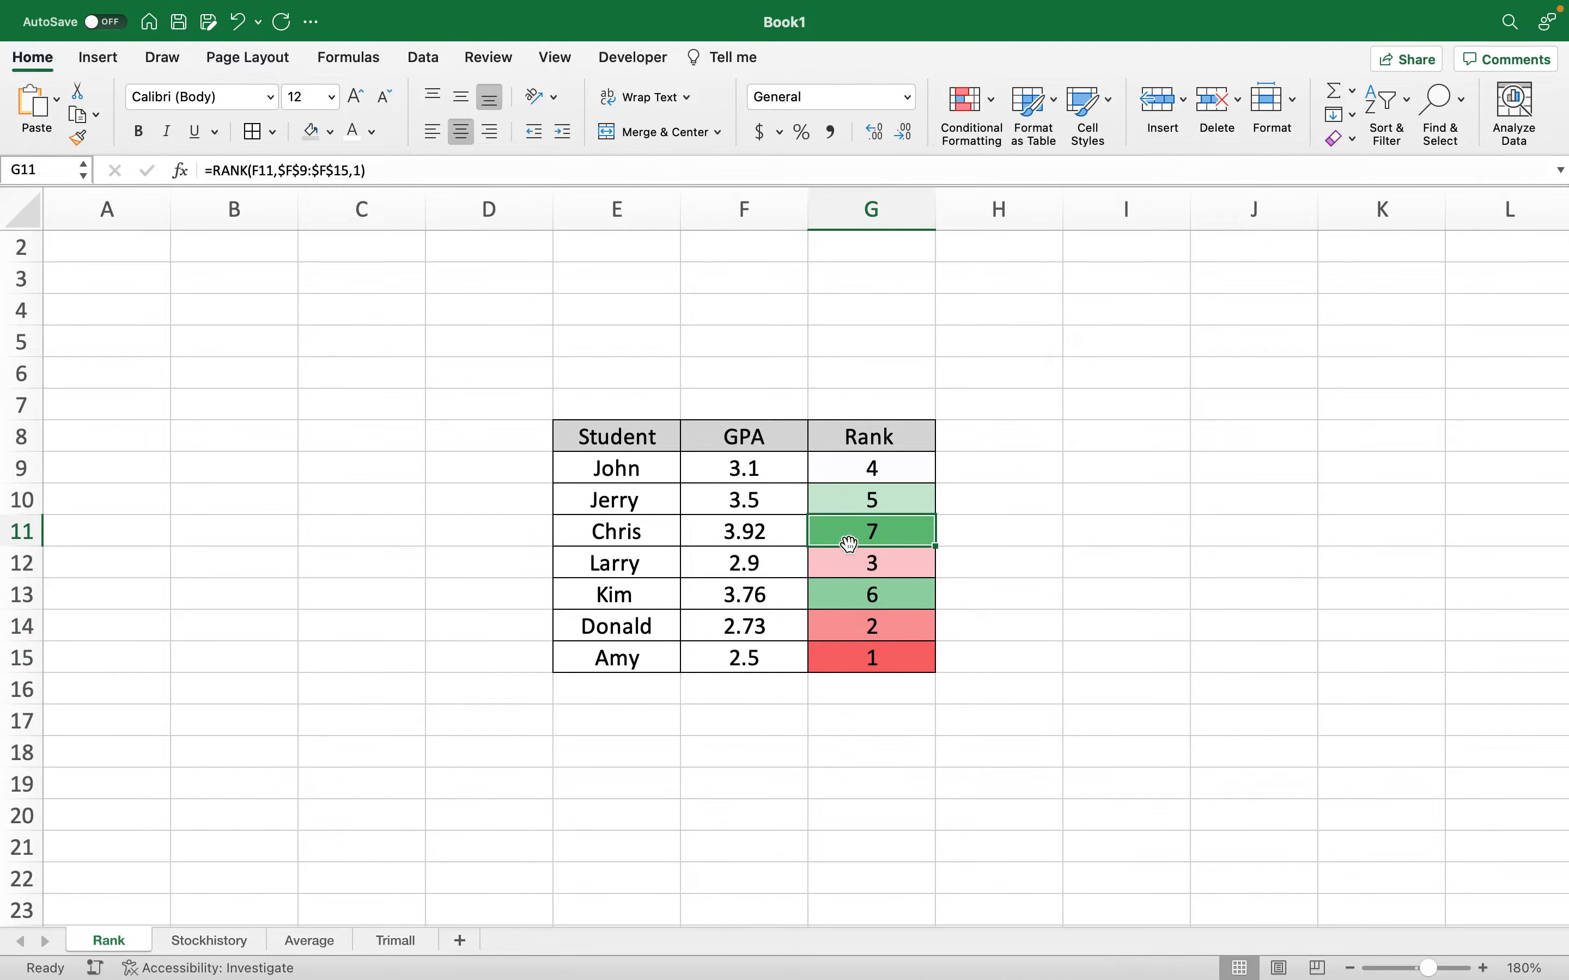
Remove the order argument 1 from G9's RANK formula and fill the formula down to G15 for descending ranks
double_click(903, 467)
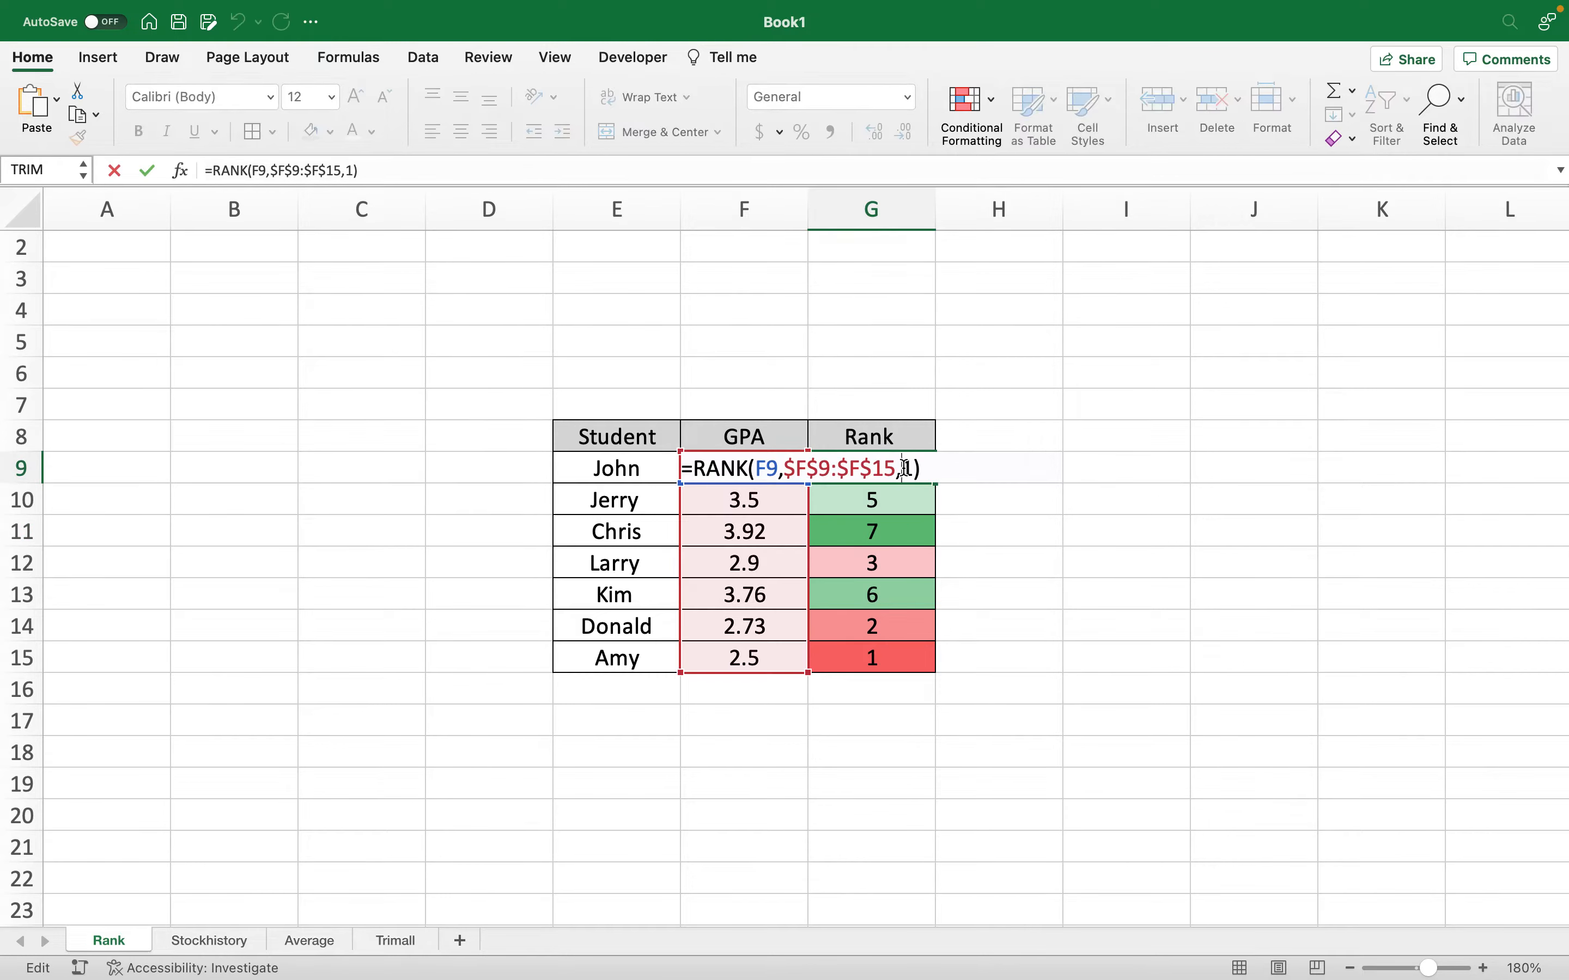
left_click(914, 467)
key("BackSpace")
key("BackSpace")
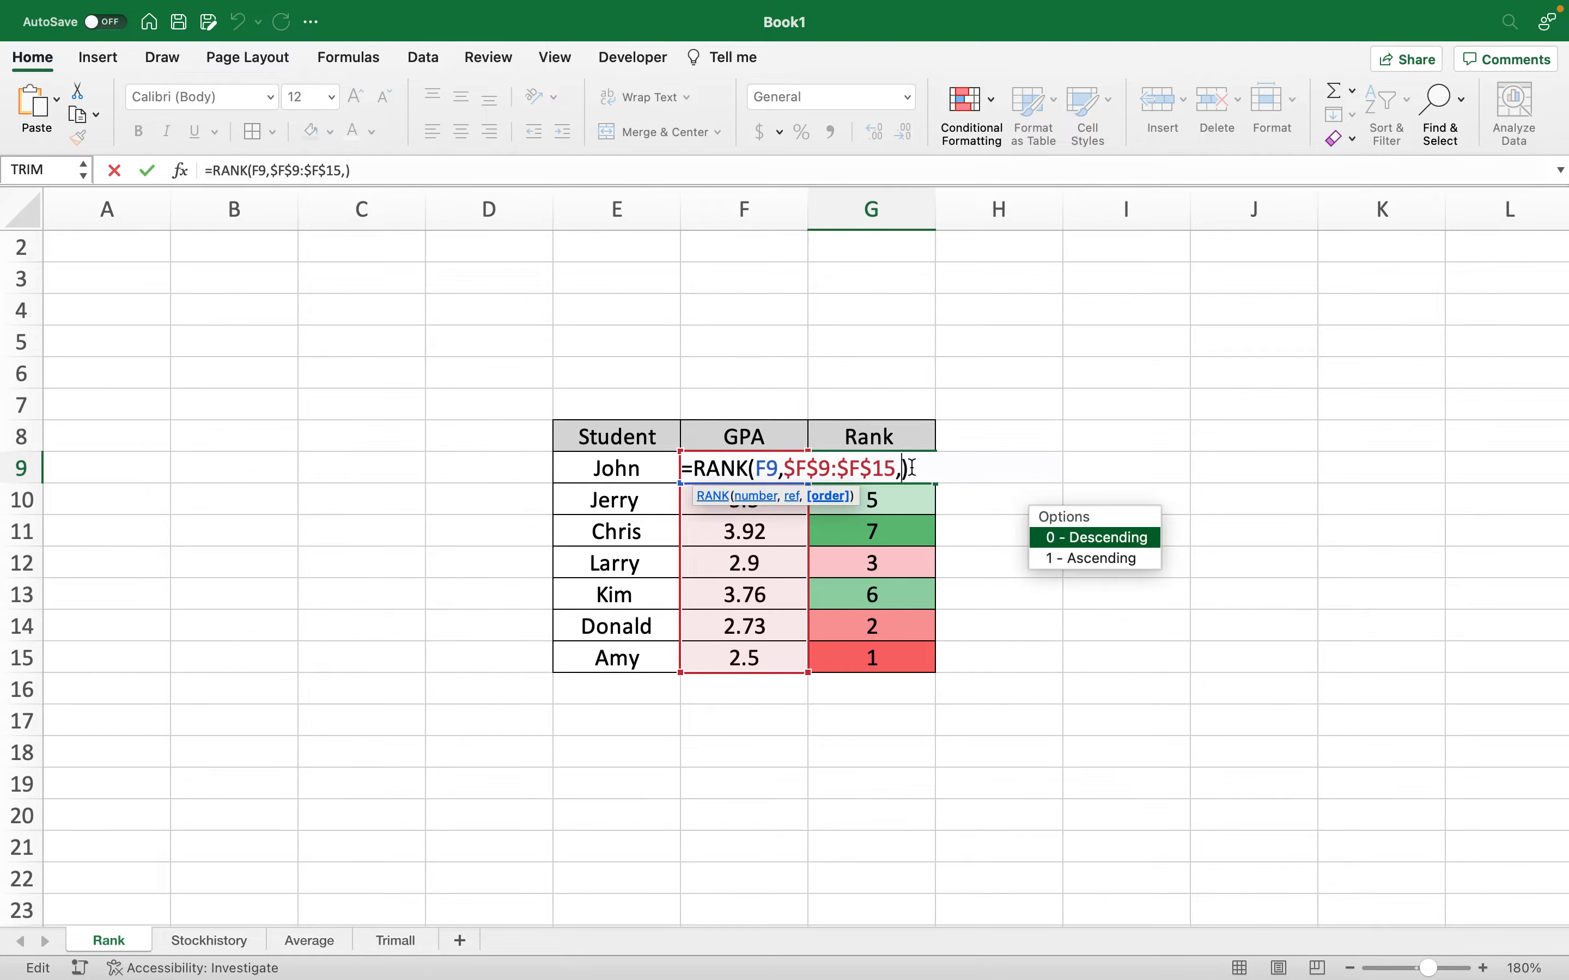
key("Return")
left_click(913, 467)
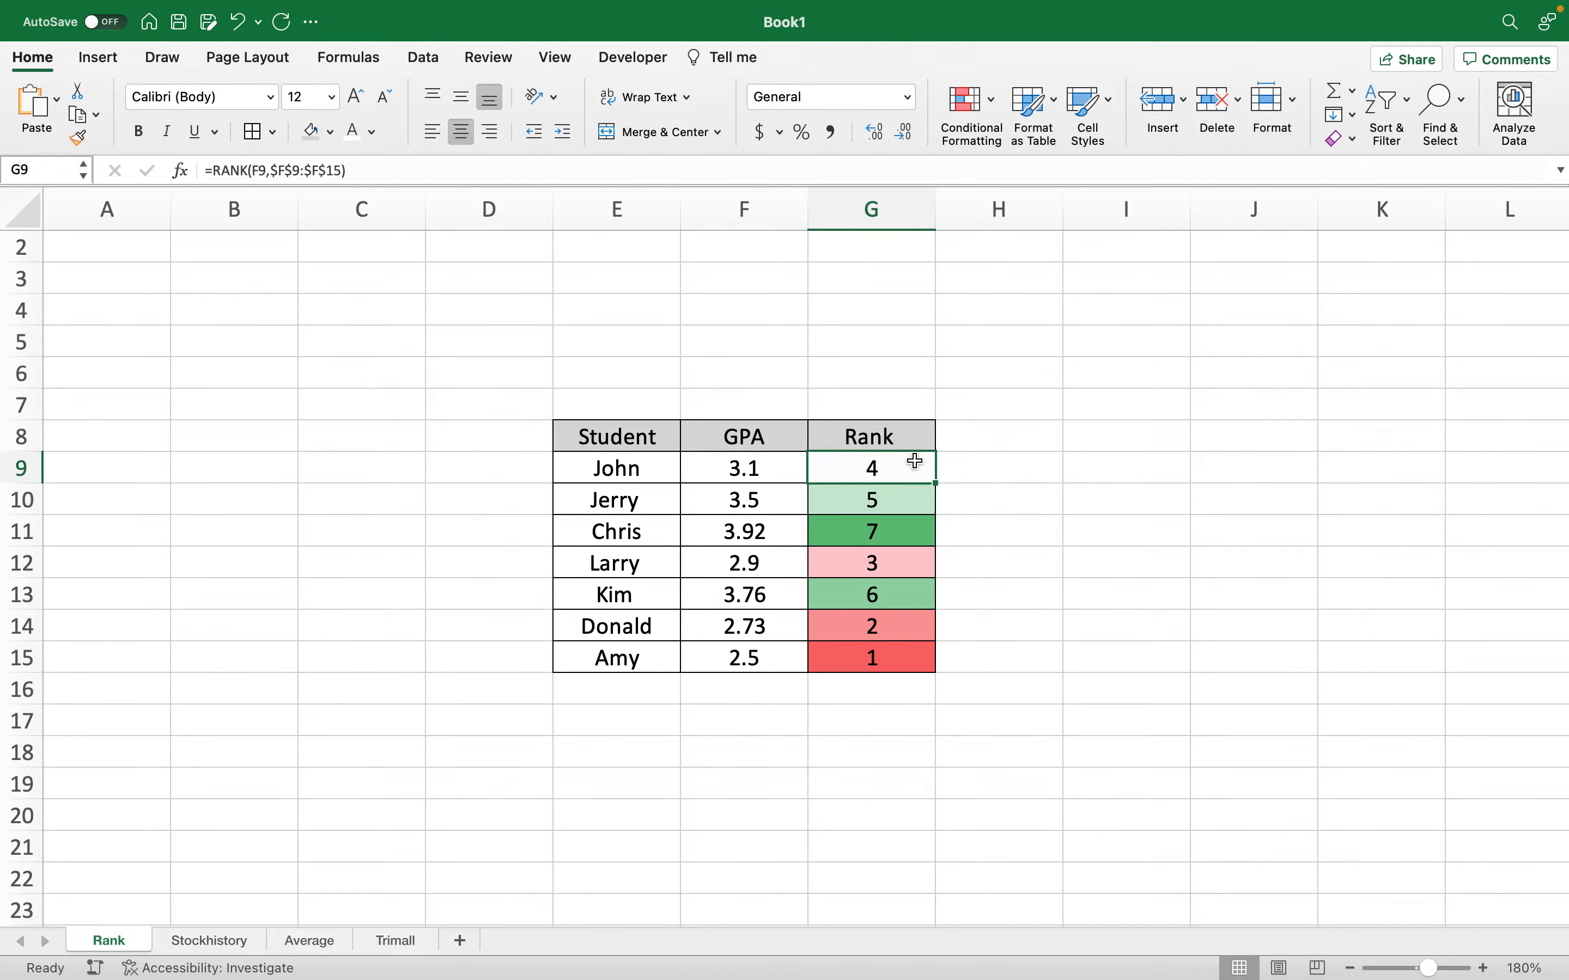
left_click_drag(938, 483, 938, 661)
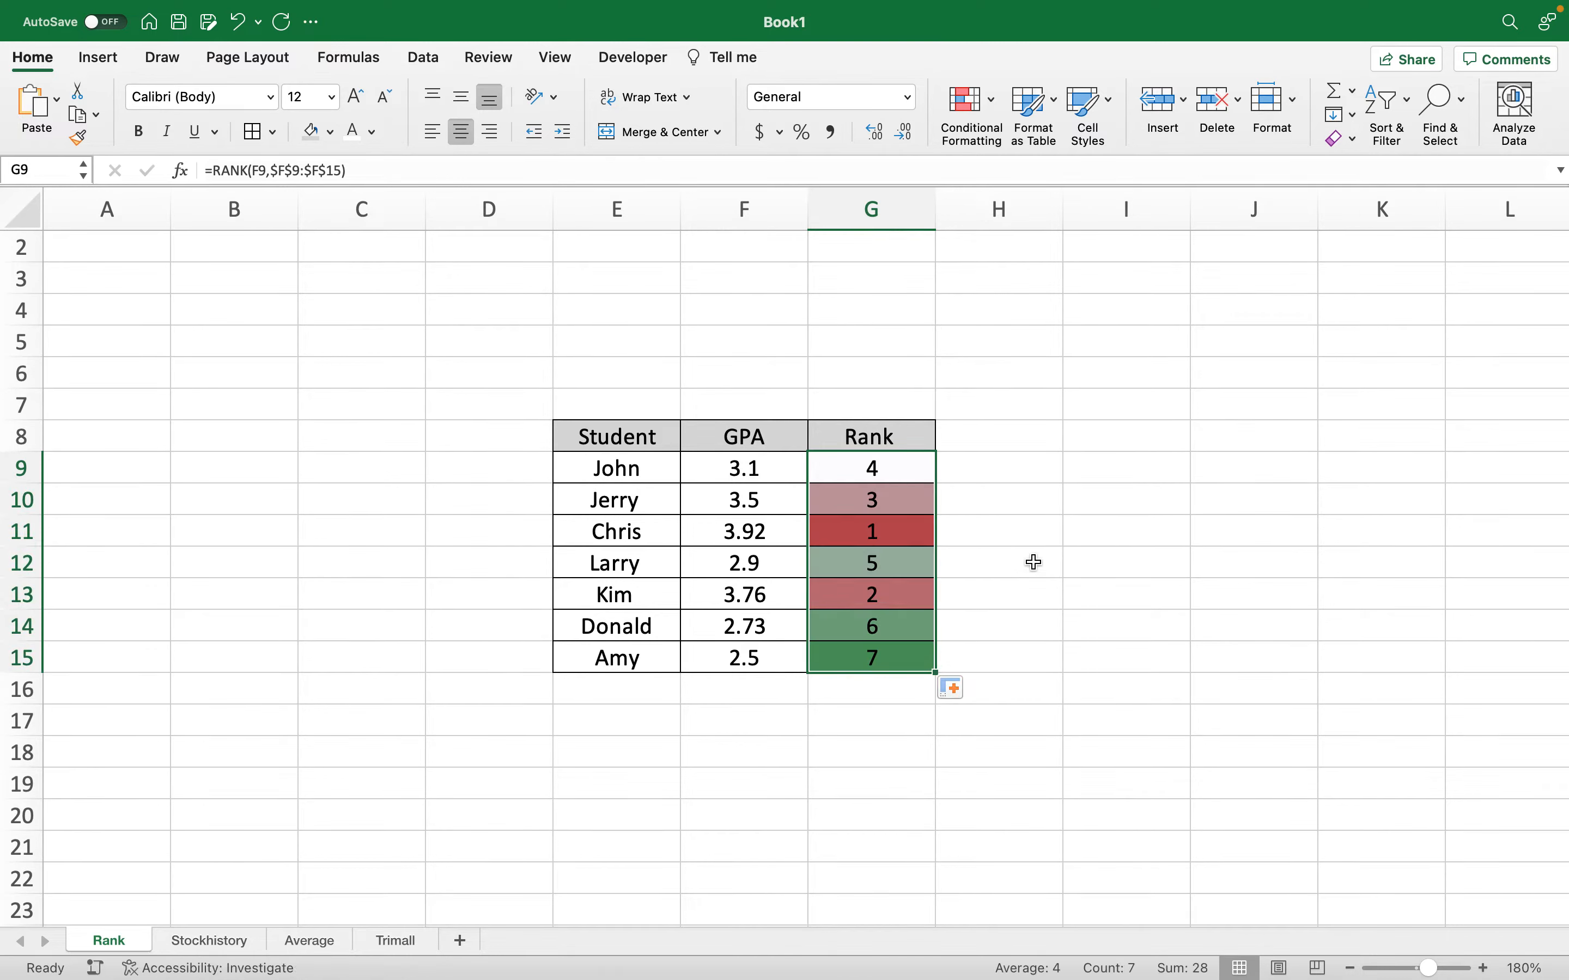
Clear the conditional formatting rules from the rank cells G9:G15
left_click(903, 466)
left_click_drag(898, 465, 894, 657)
left_click(992, 103)
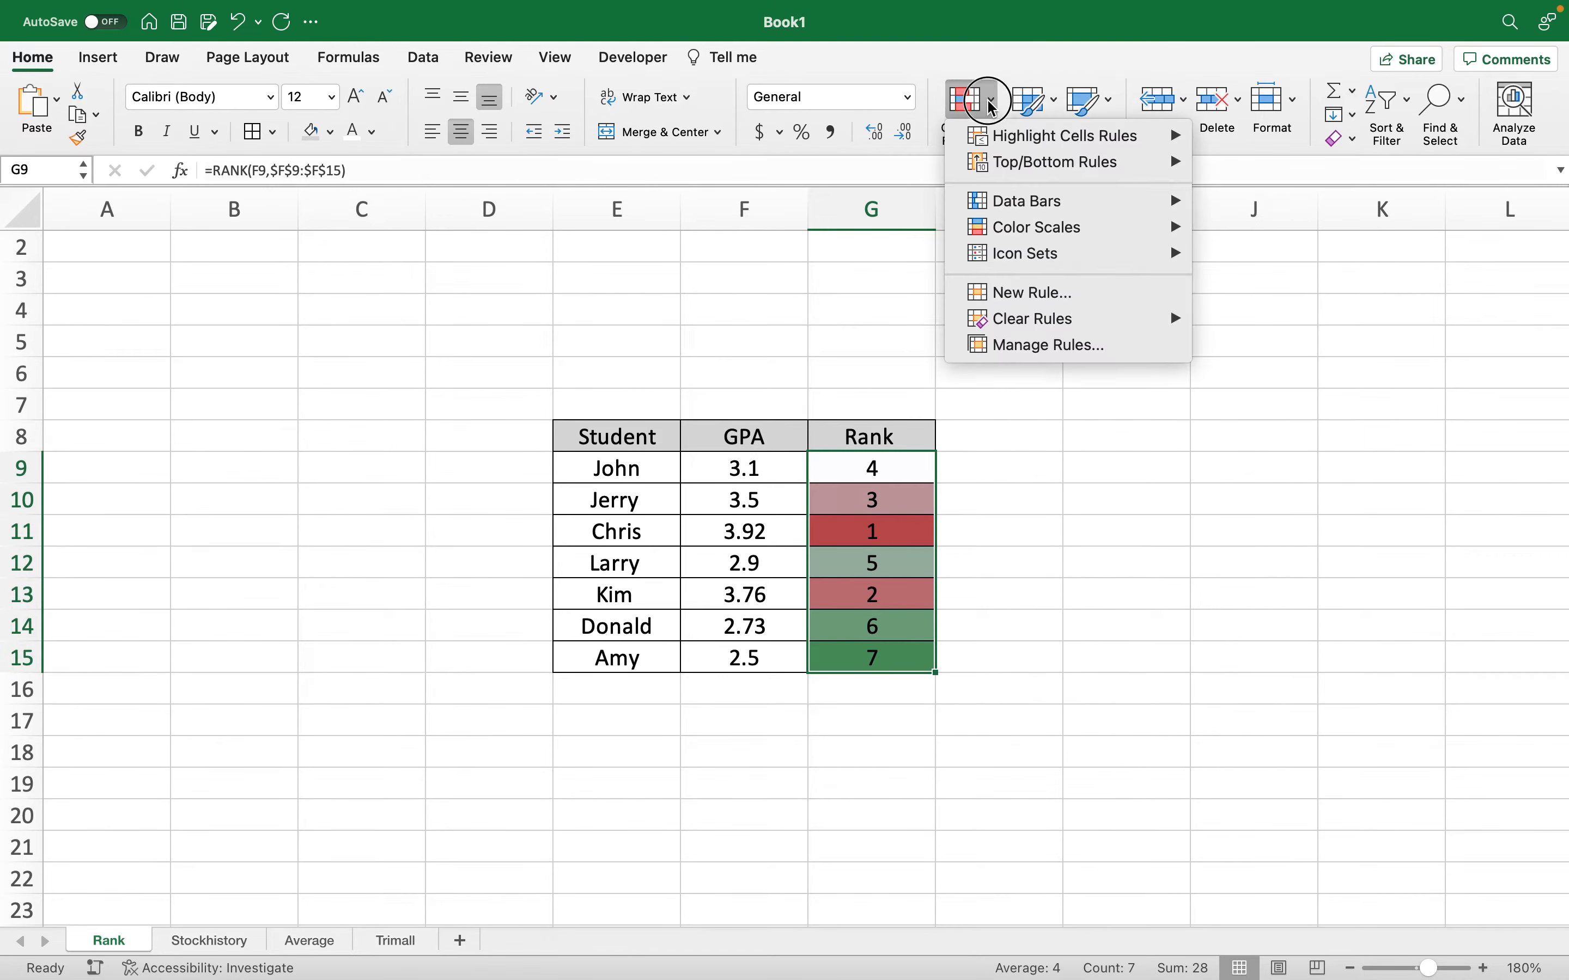
mouse_move(1031, 321)
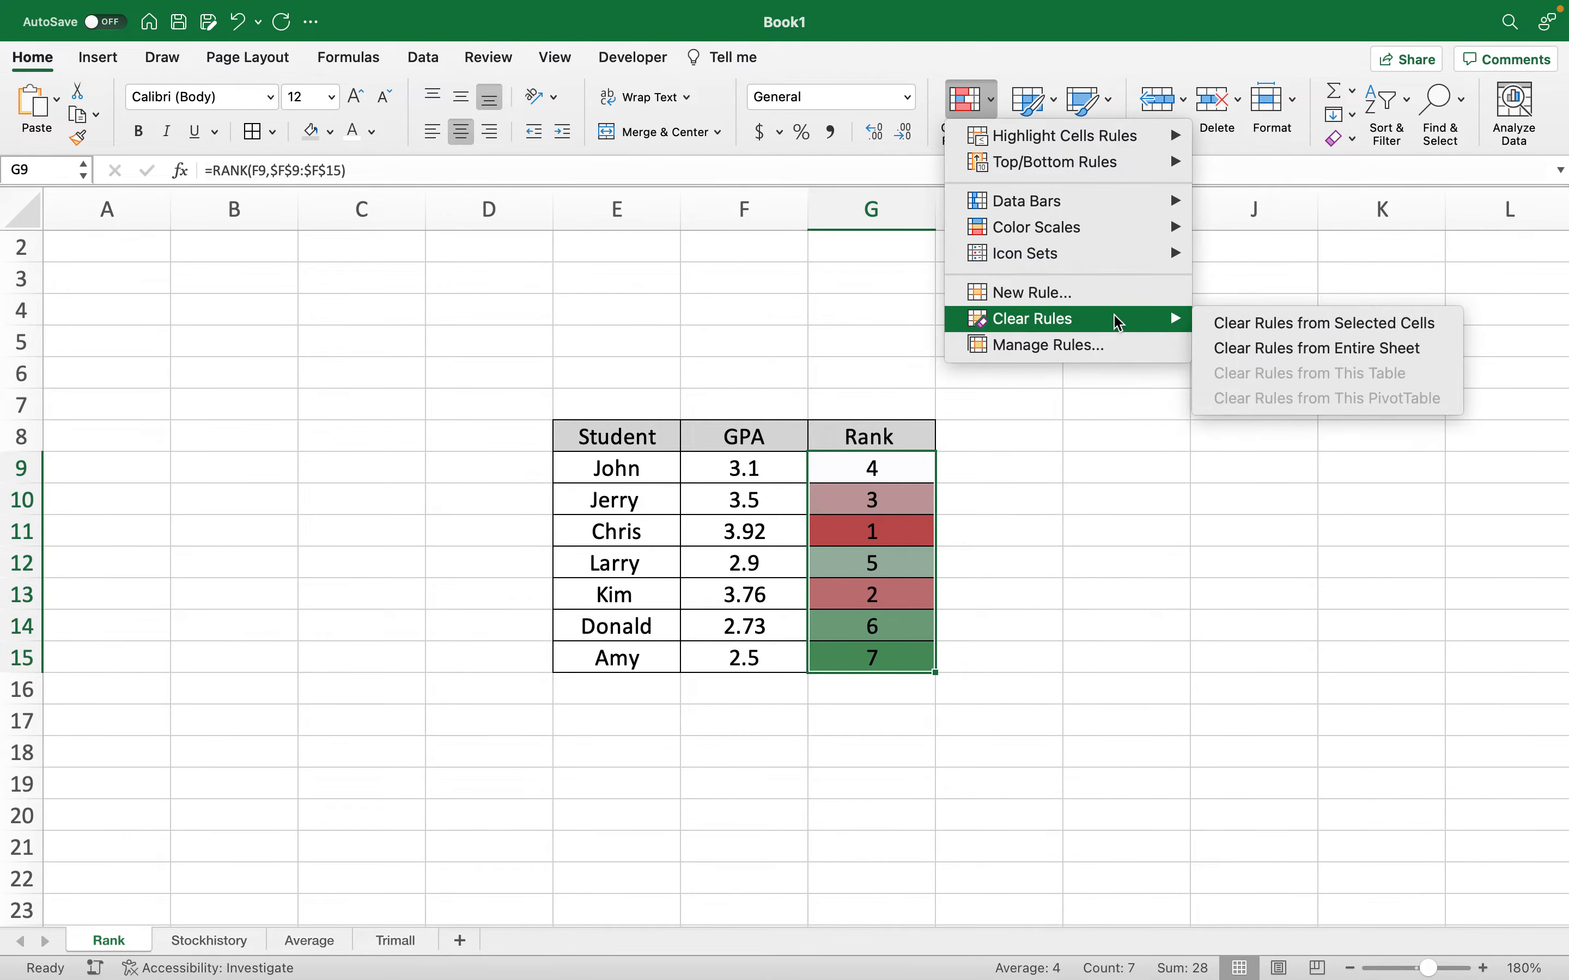
left_click(1259, 322)
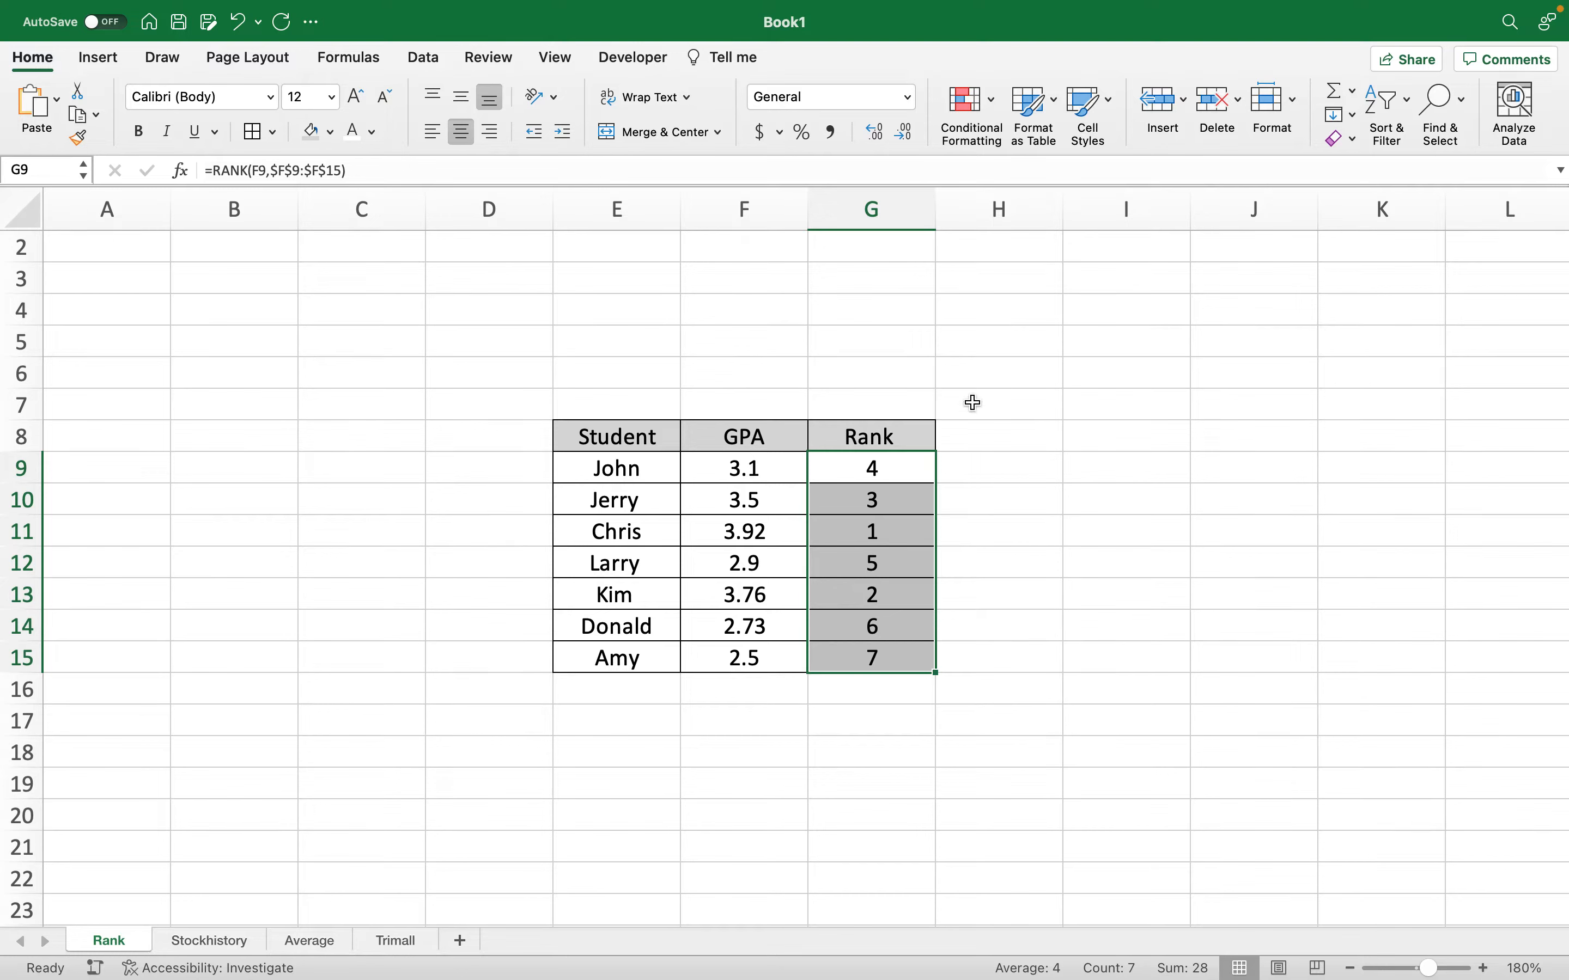
left_click(909, 467)
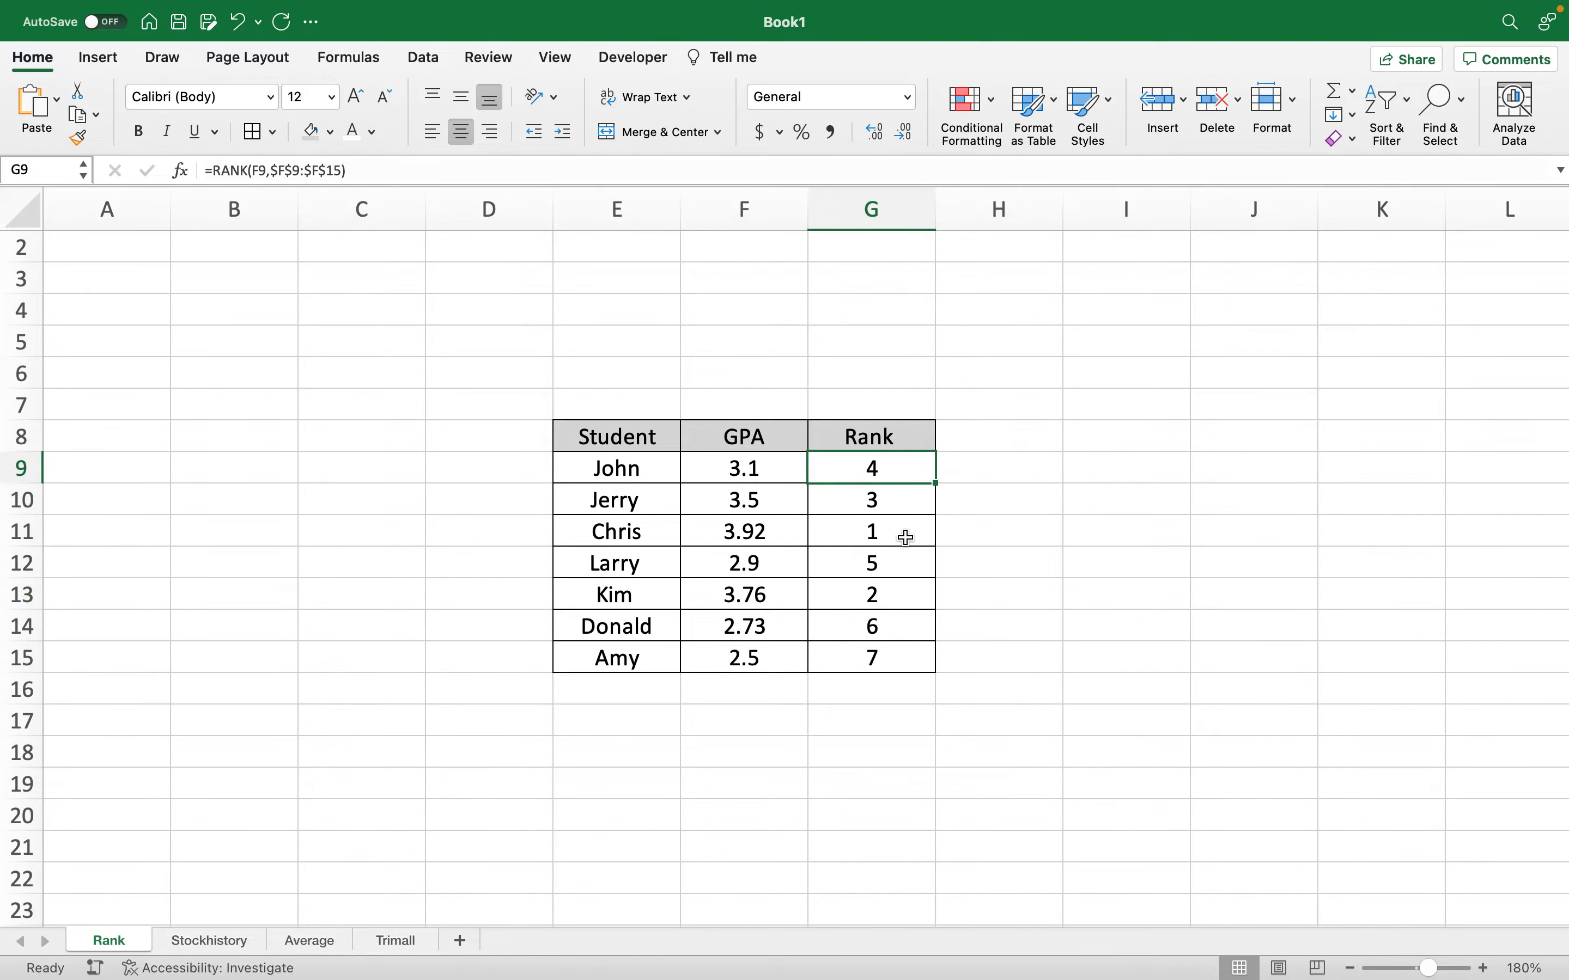
left_click(786, 536)
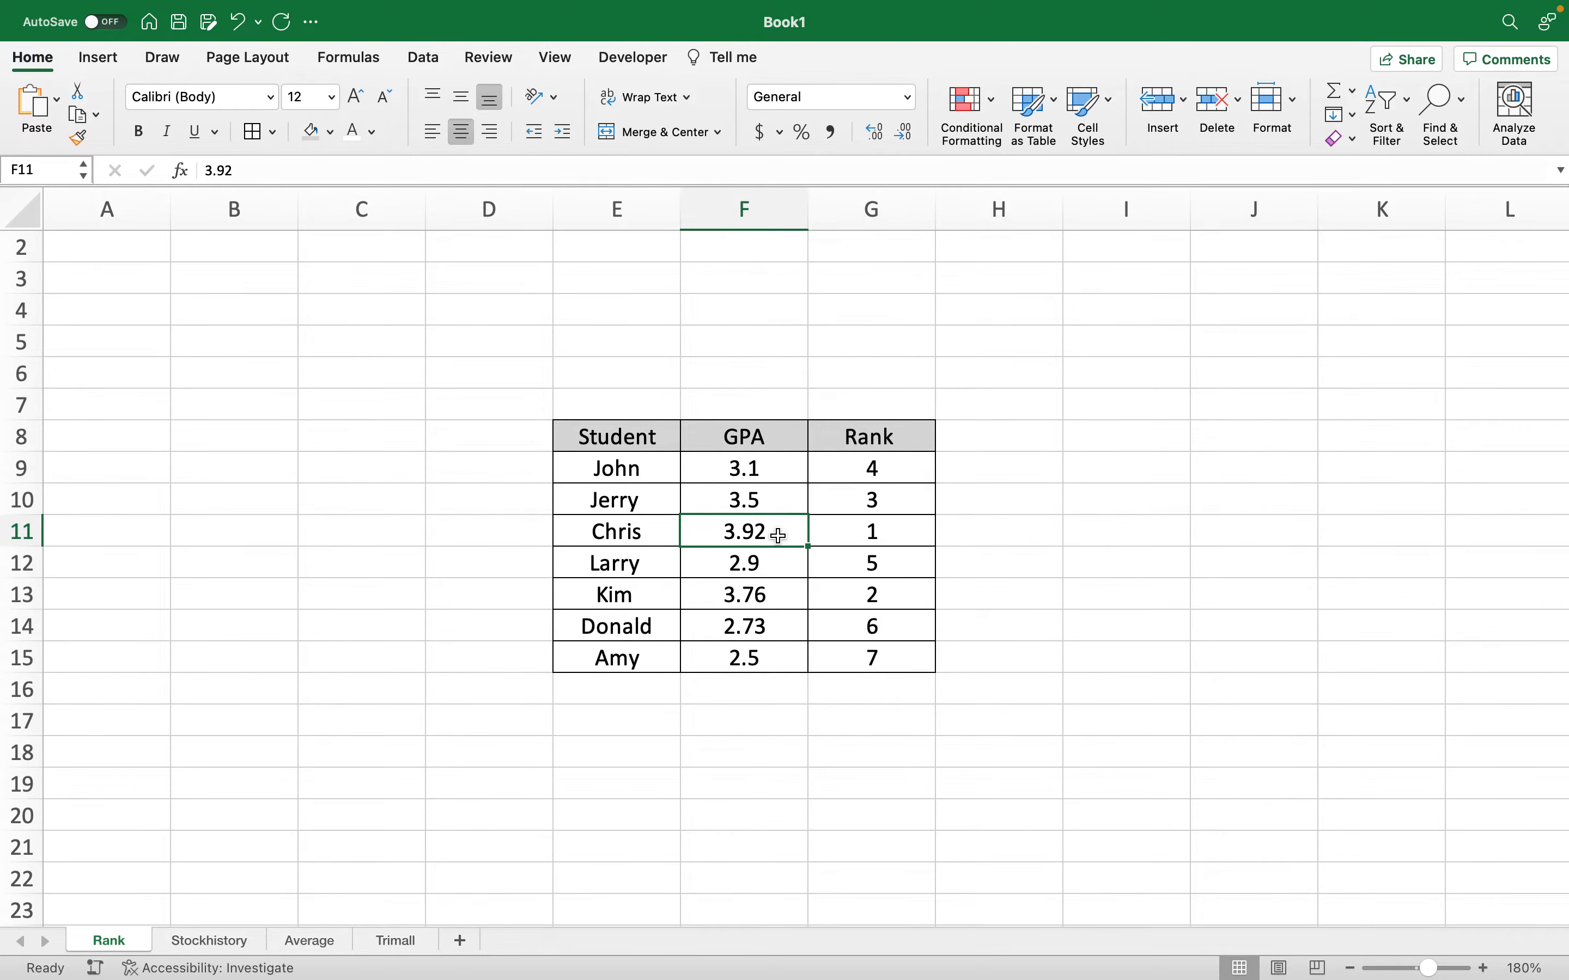
left_click(782, 592)
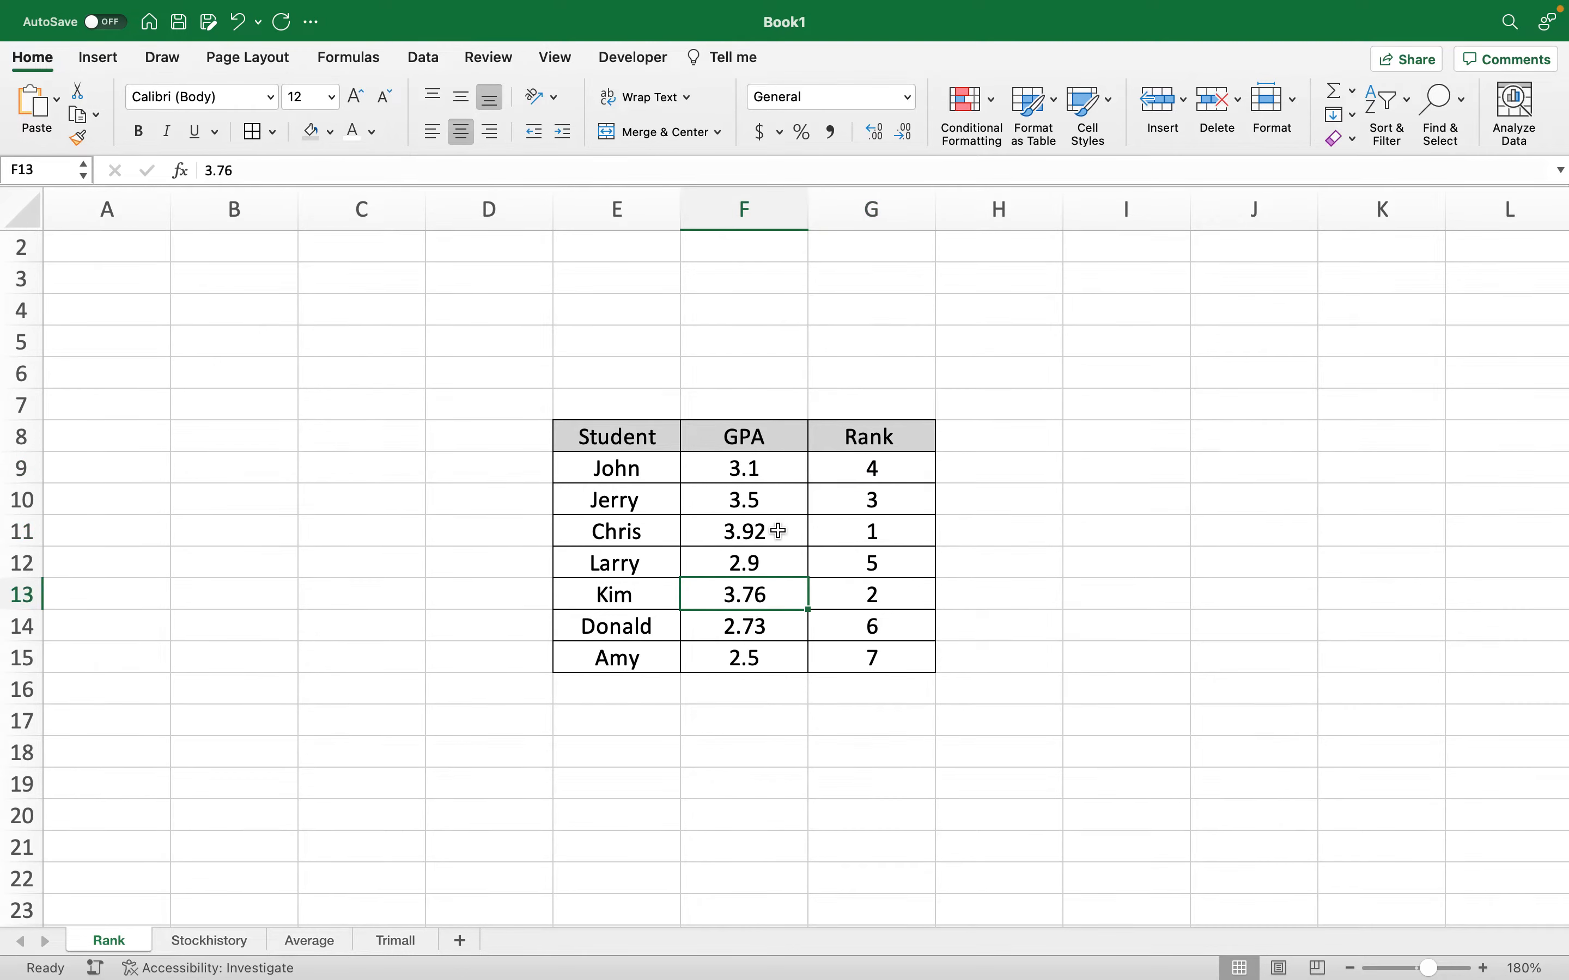
left_click(884, 531)
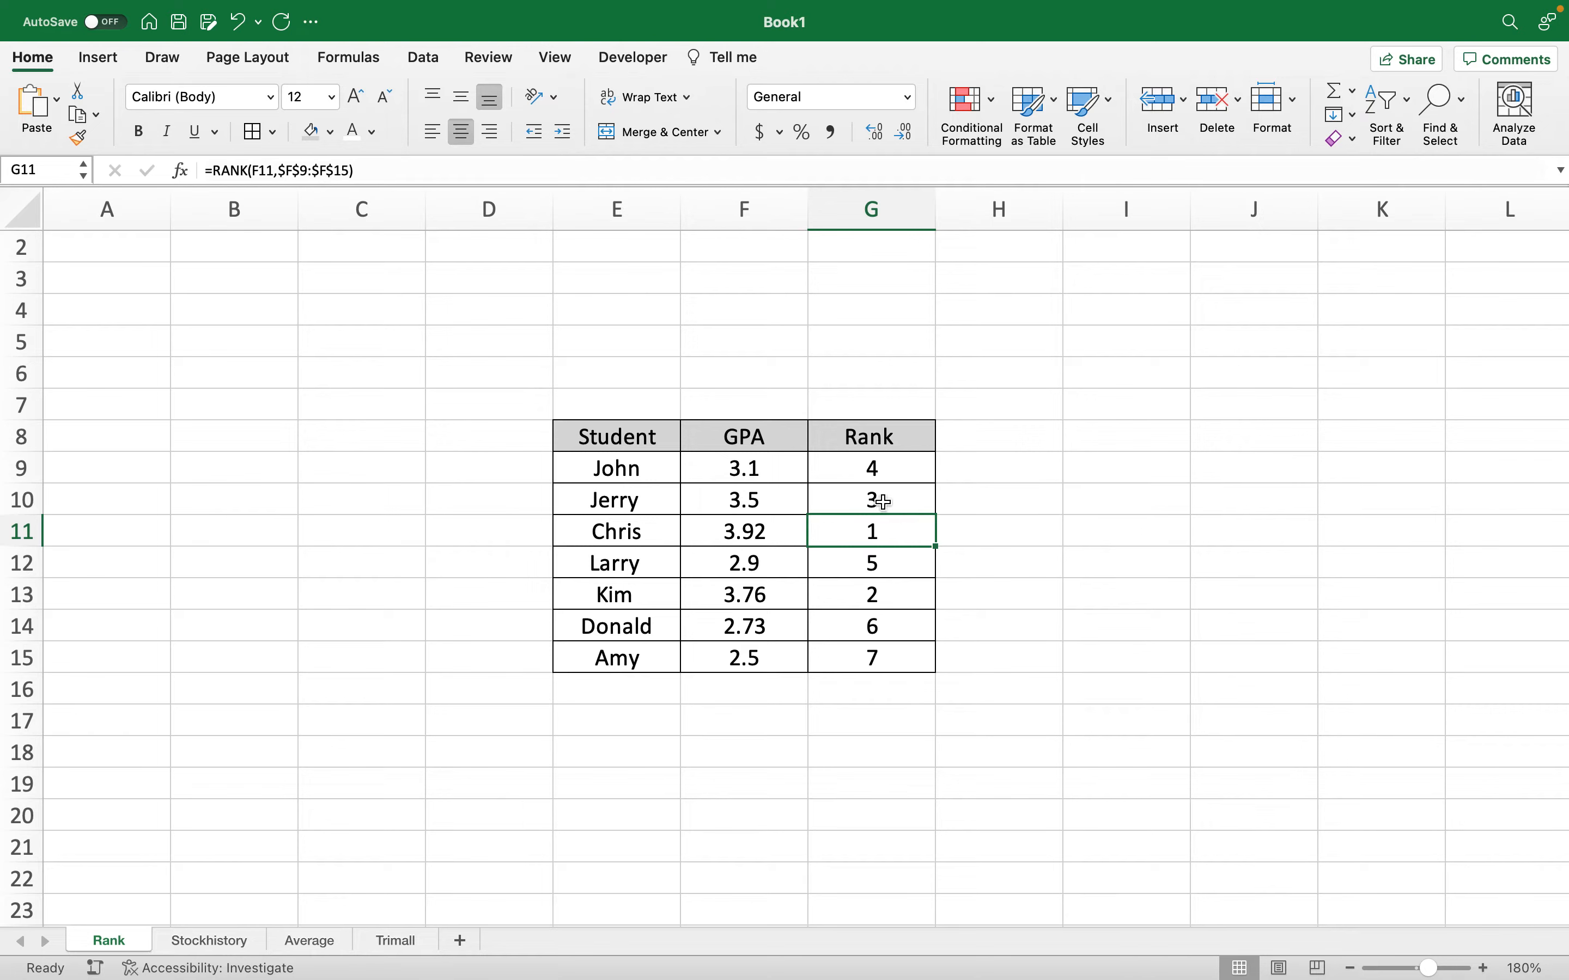
Highlight ranks less than 4 in G9:G15 using Green Fill with Dark Green Text conditional formatting
left_click_drag(874, 467, 904, 645)
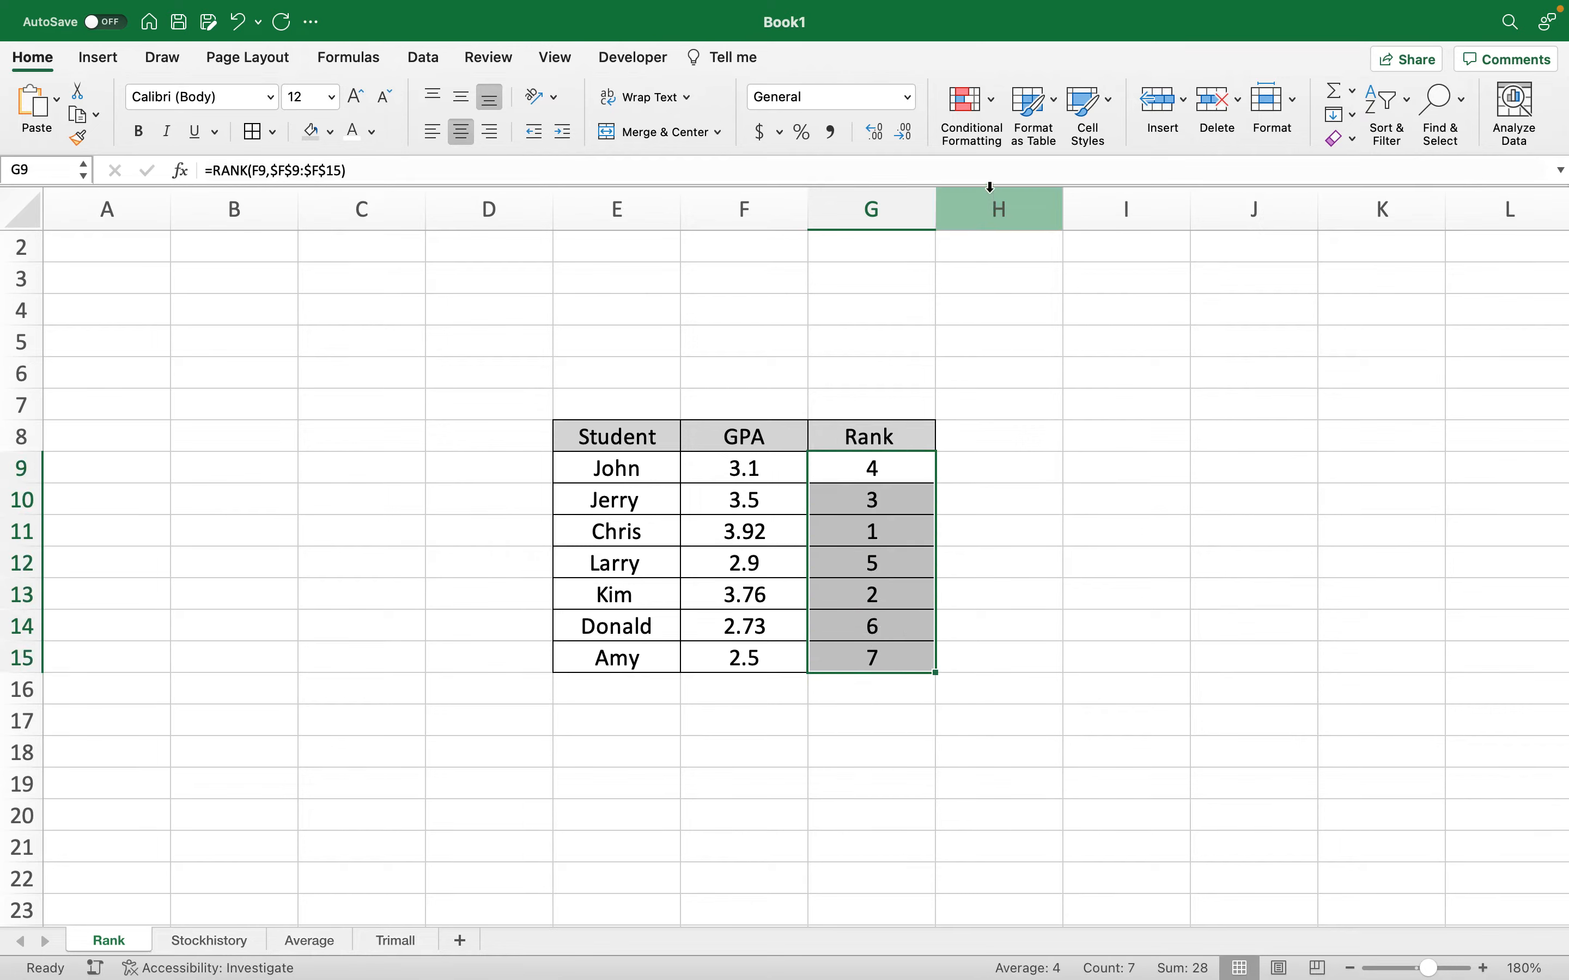
left_click(993, 108)
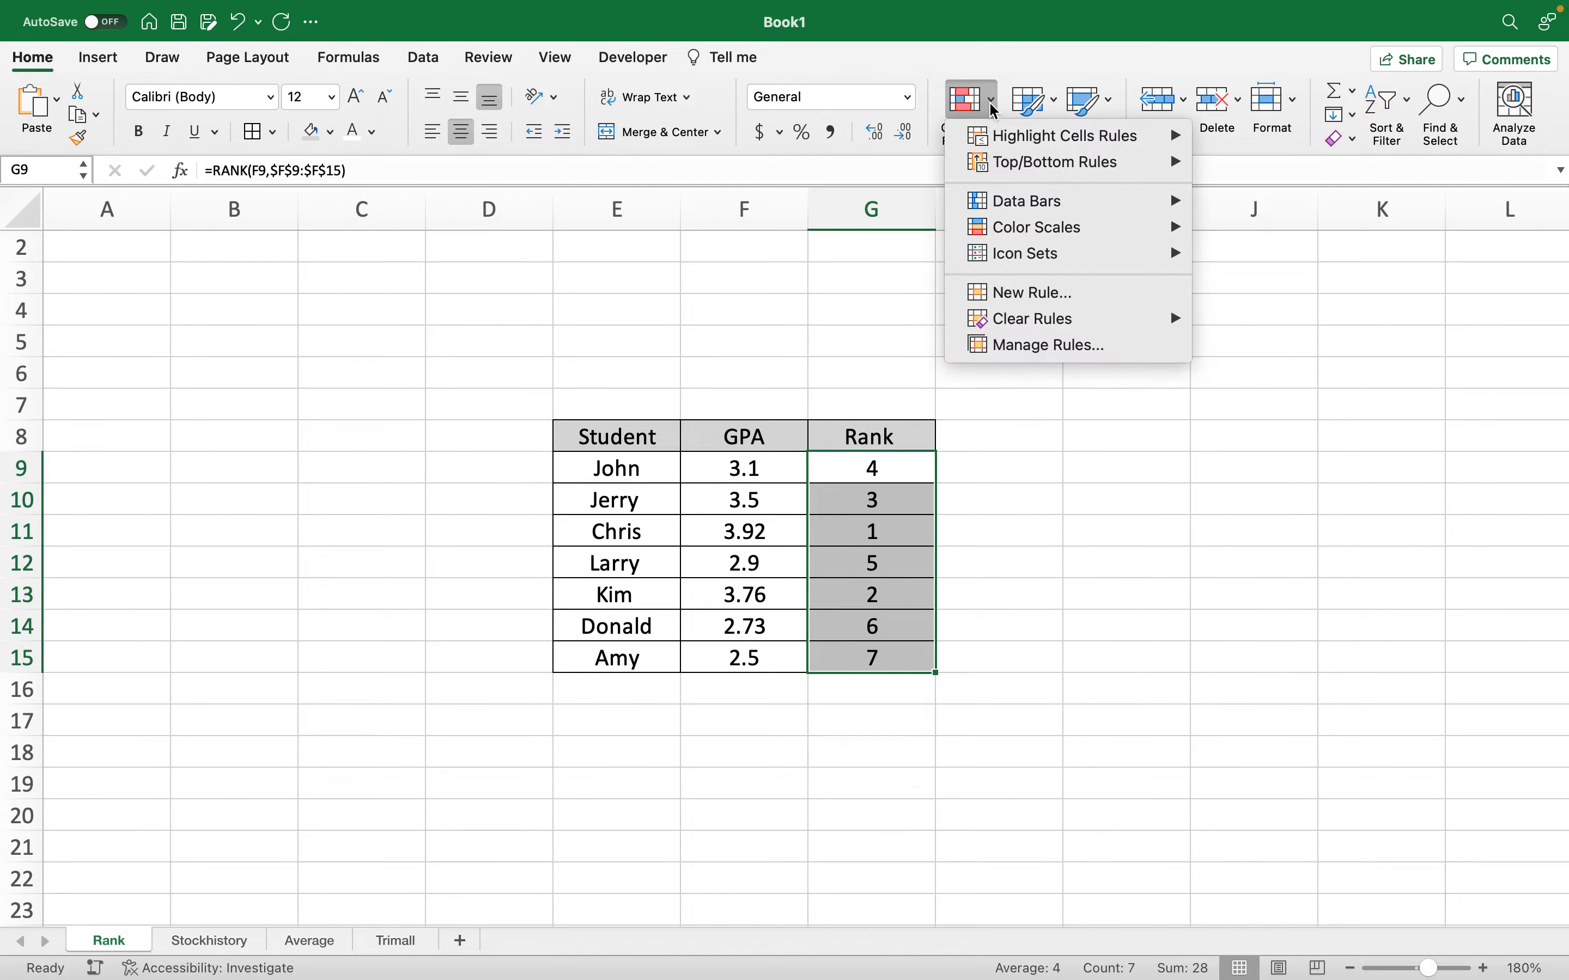
mouse_move(1008, 211)
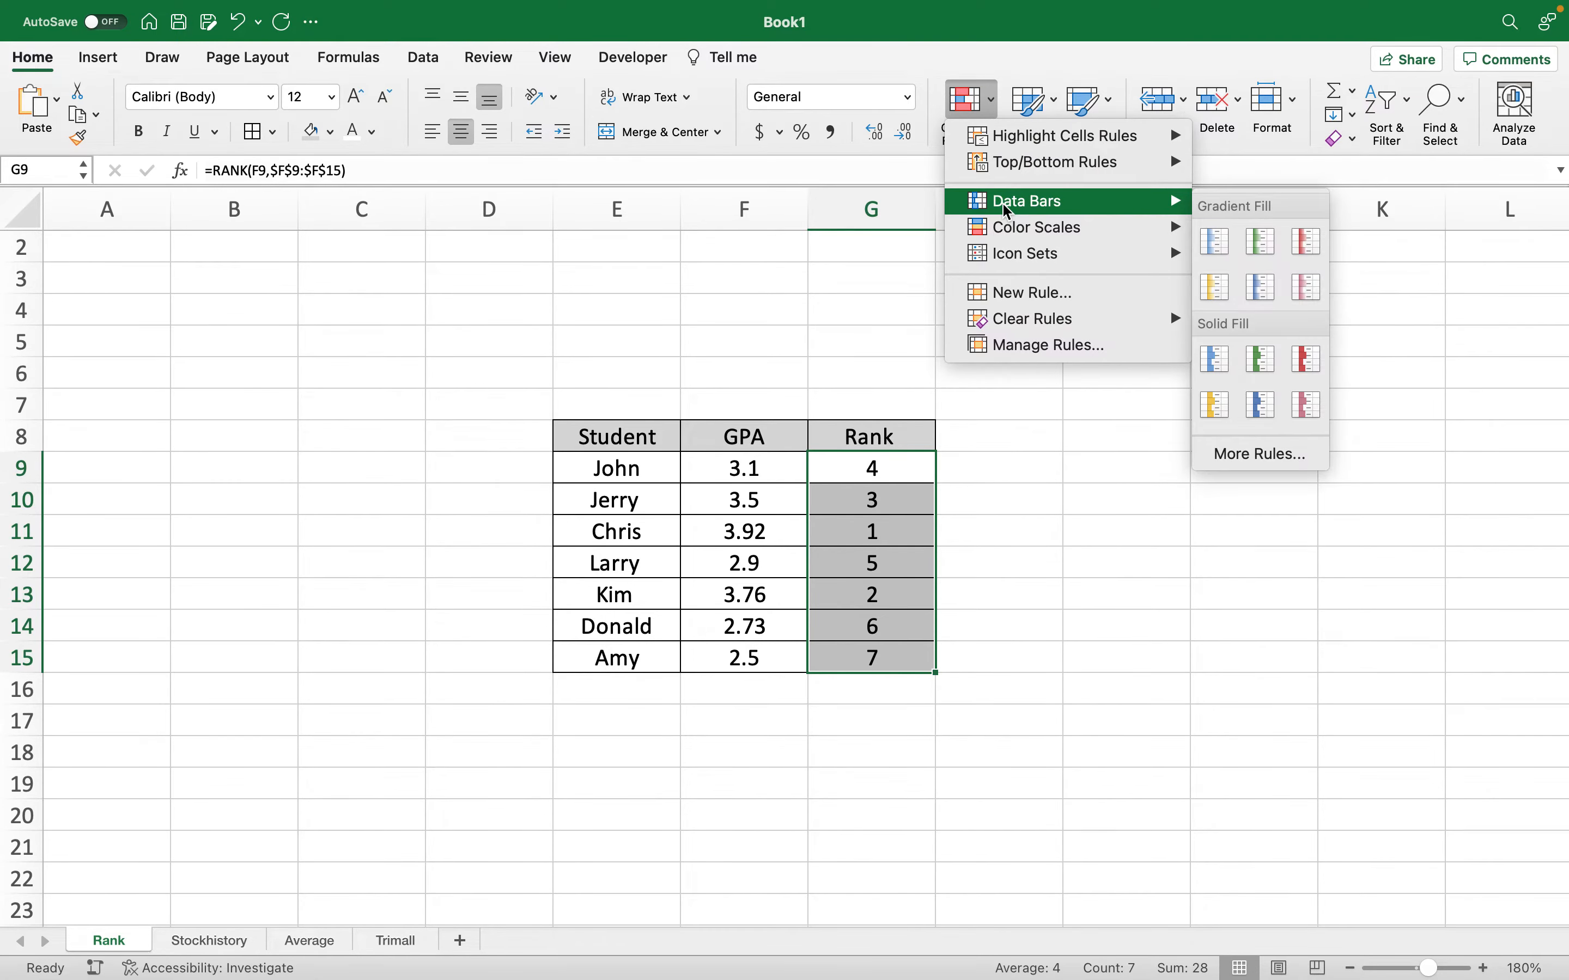
mouse_move(1031, 143)
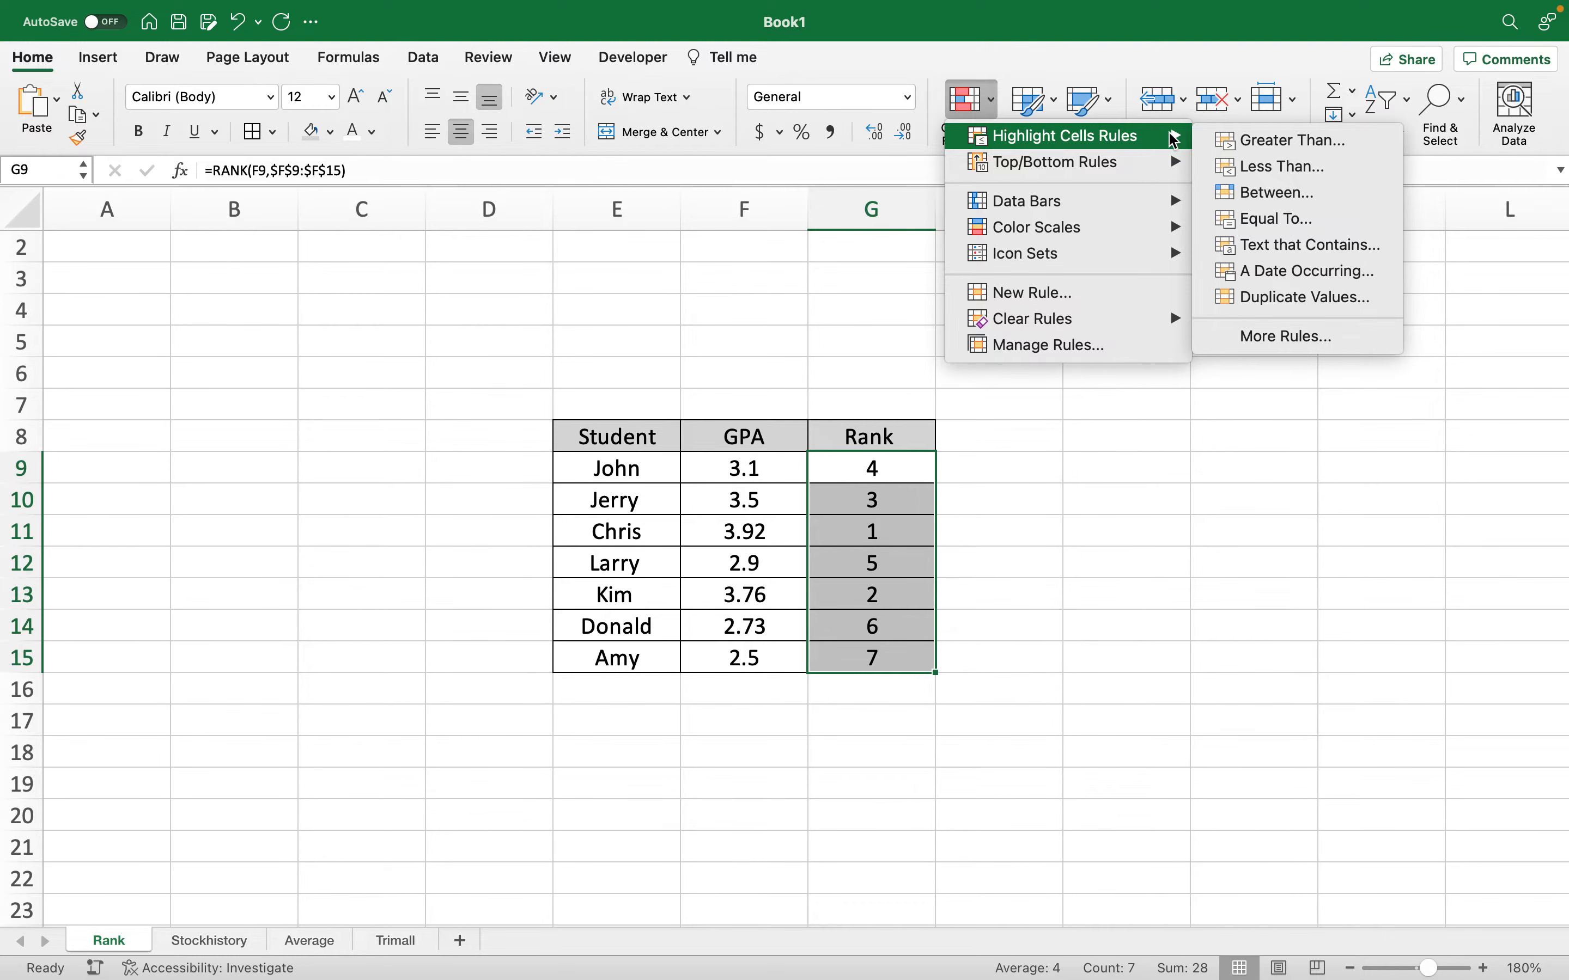
left_click(1313, 168)
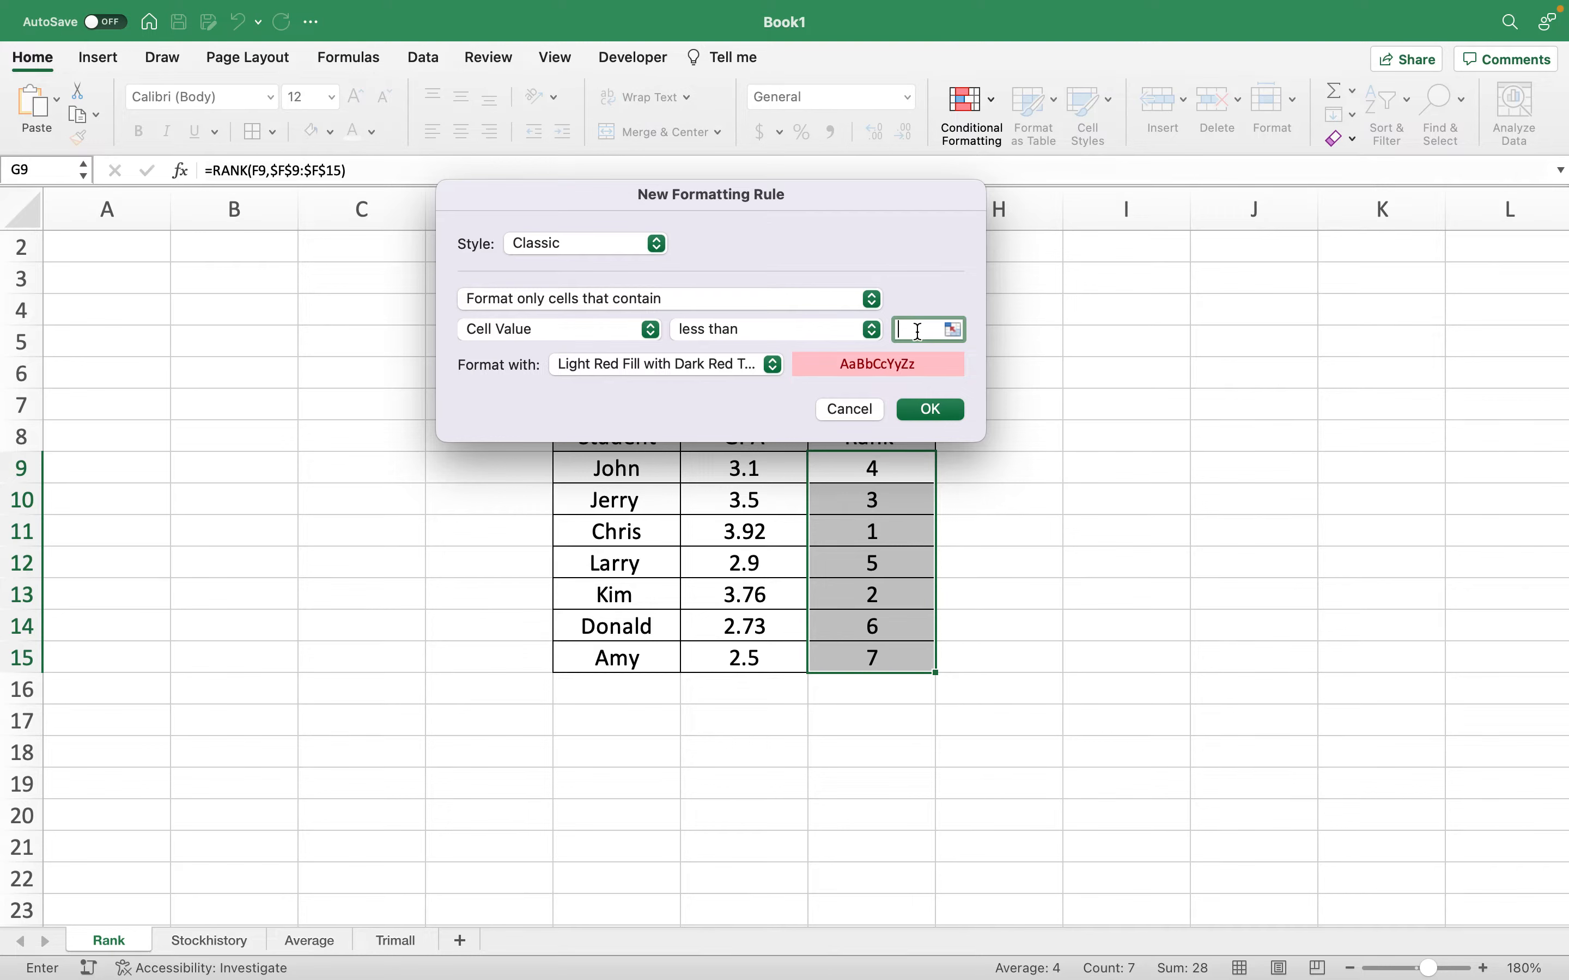
type("4")
left_click(752, 370)
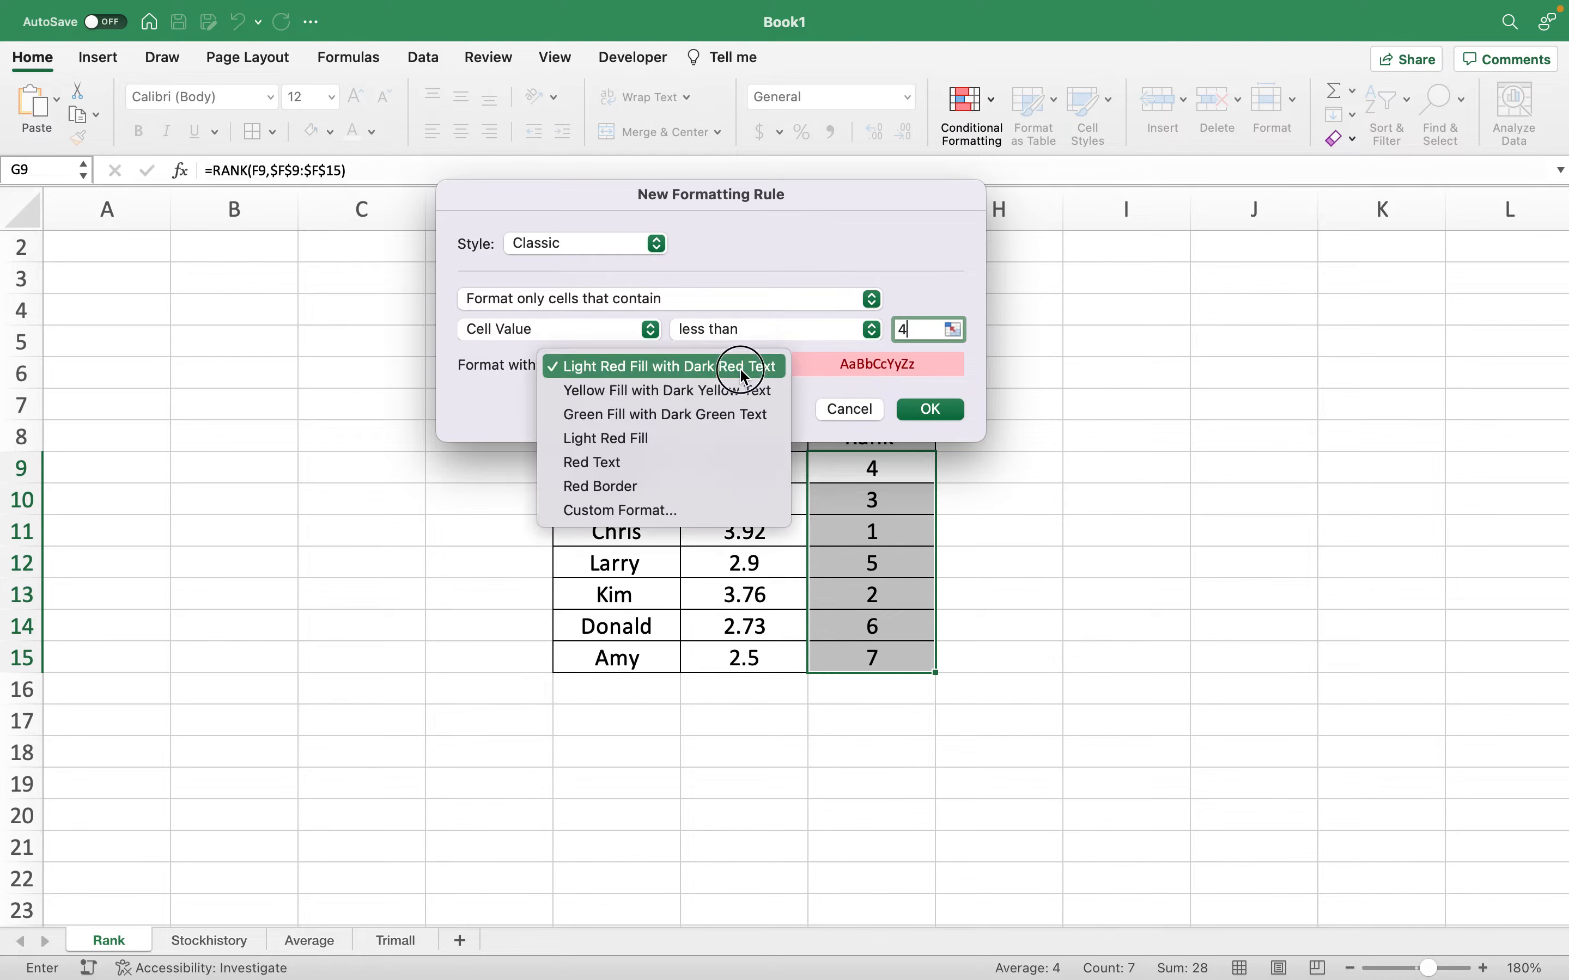
left_click(725, 413)
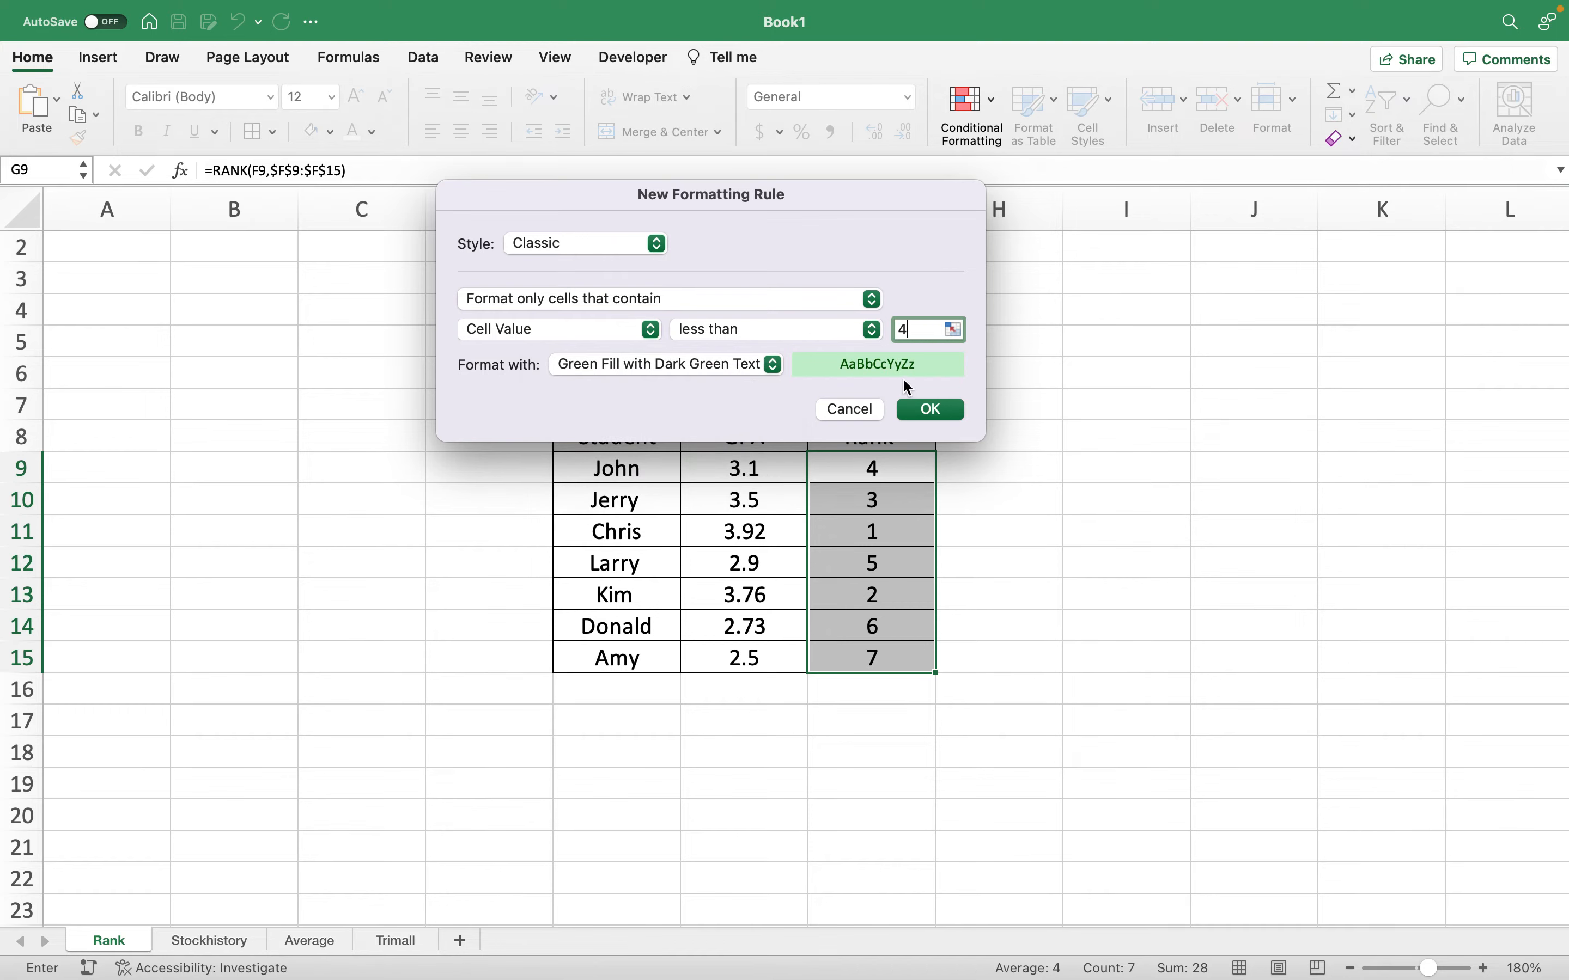
left_click(930, 408)
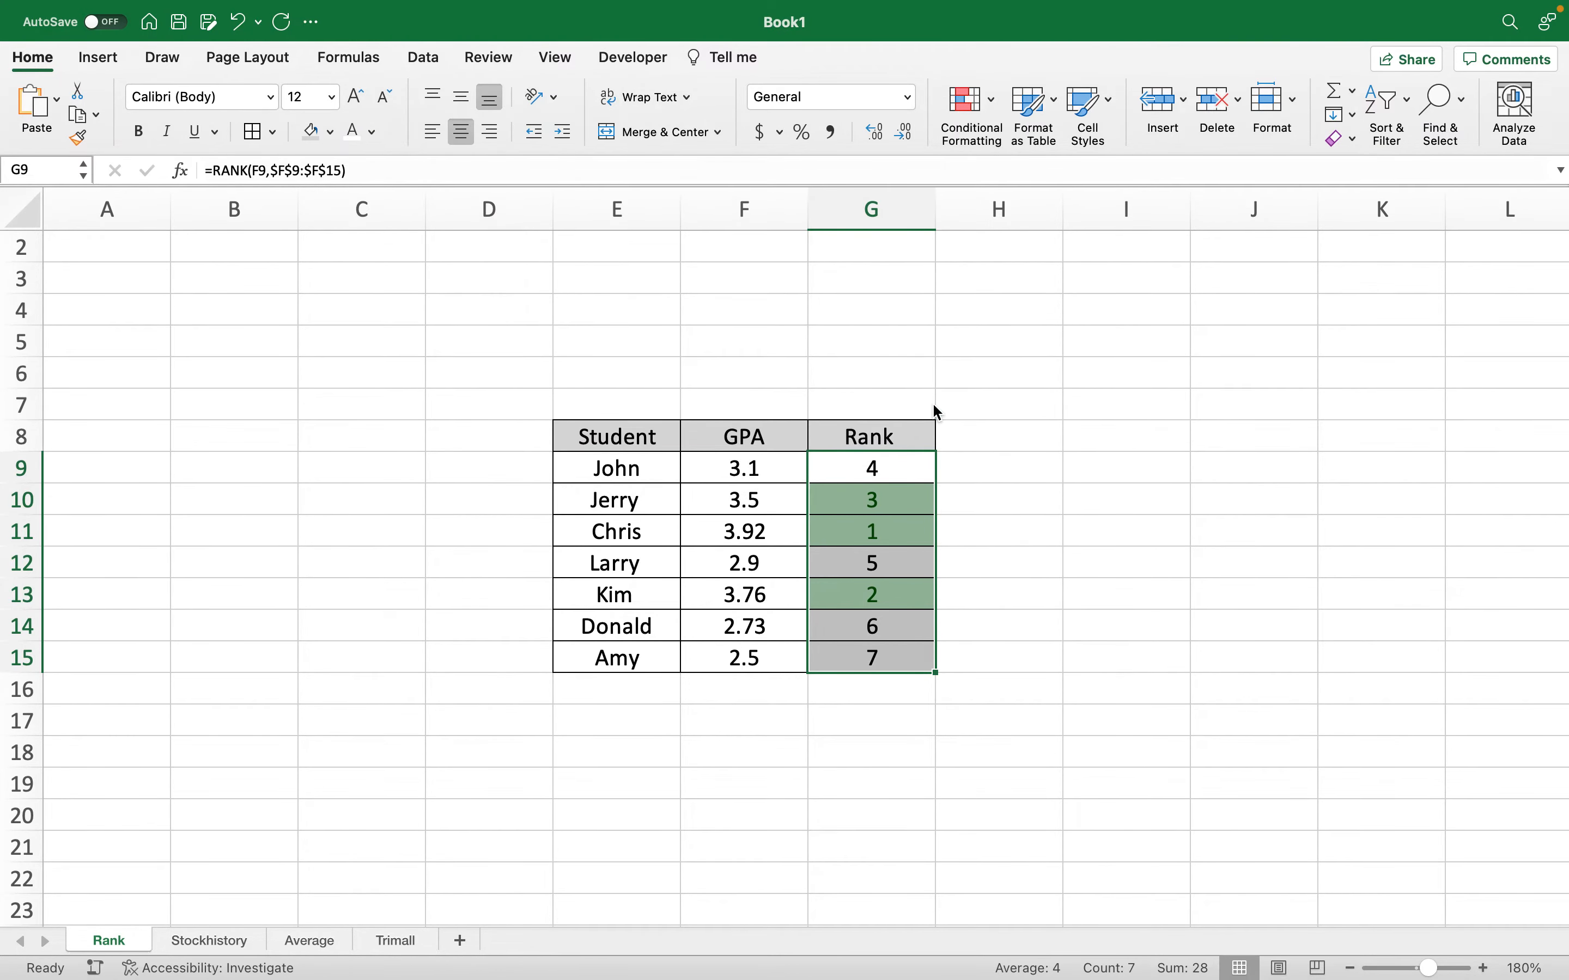
left_click(830, 596)
left_click(833, 532)
left_click(840, 504)
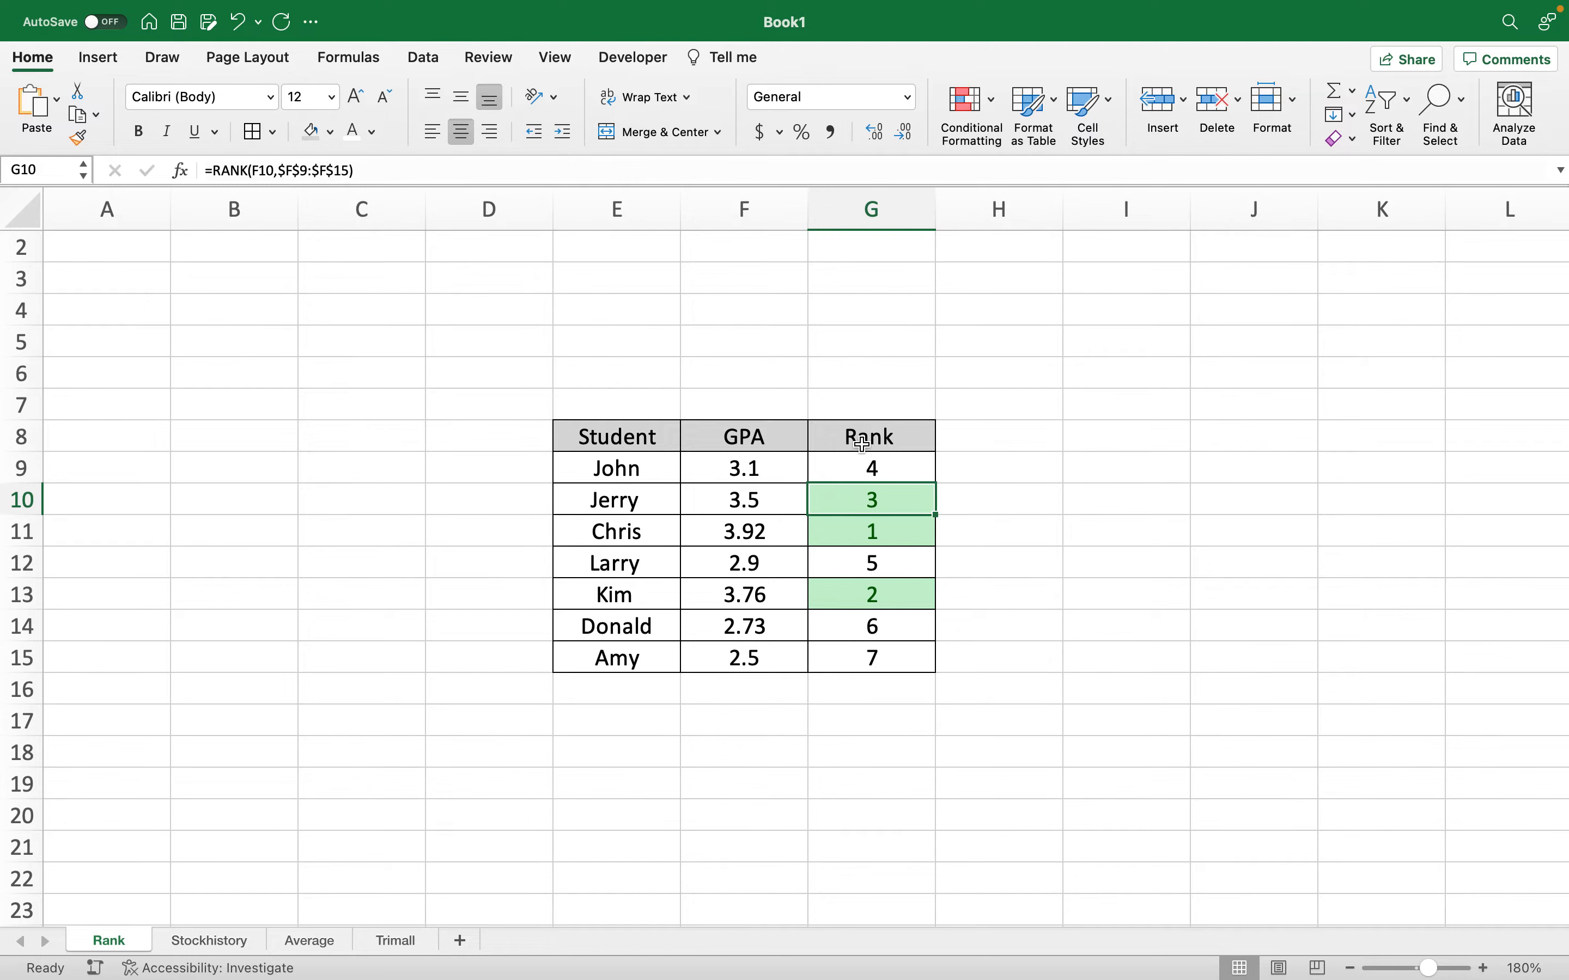
Add filters to the Student, GPA and Rank headers in E8:G8
left_click_drag(856, 441, 603, 444)
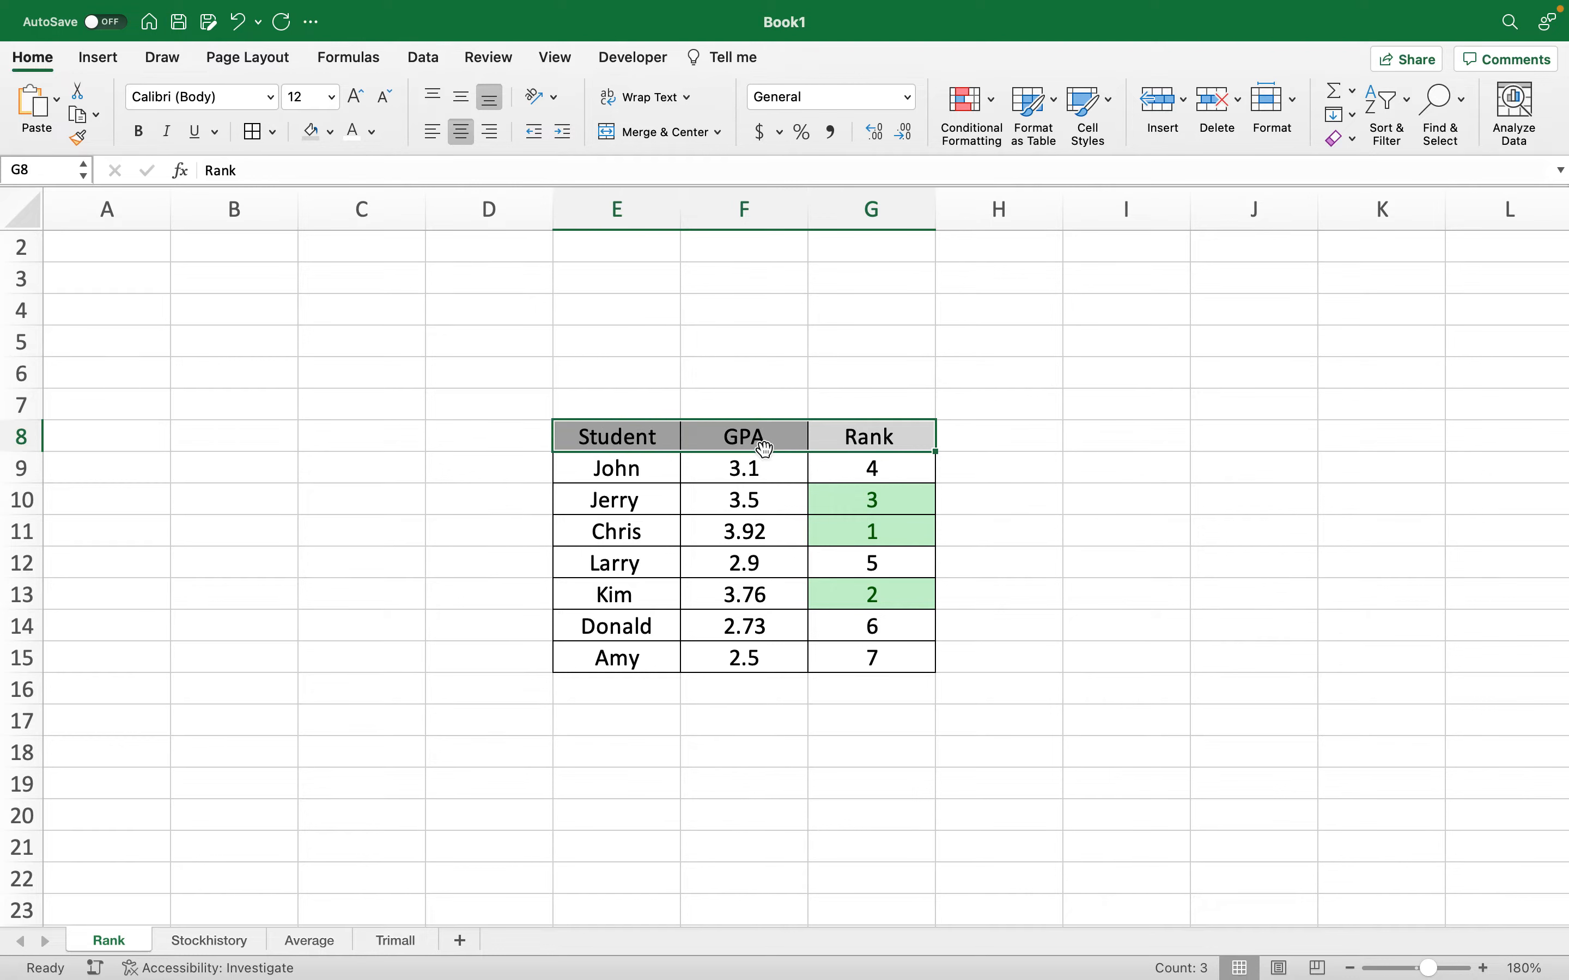
left_click(1398, 119)
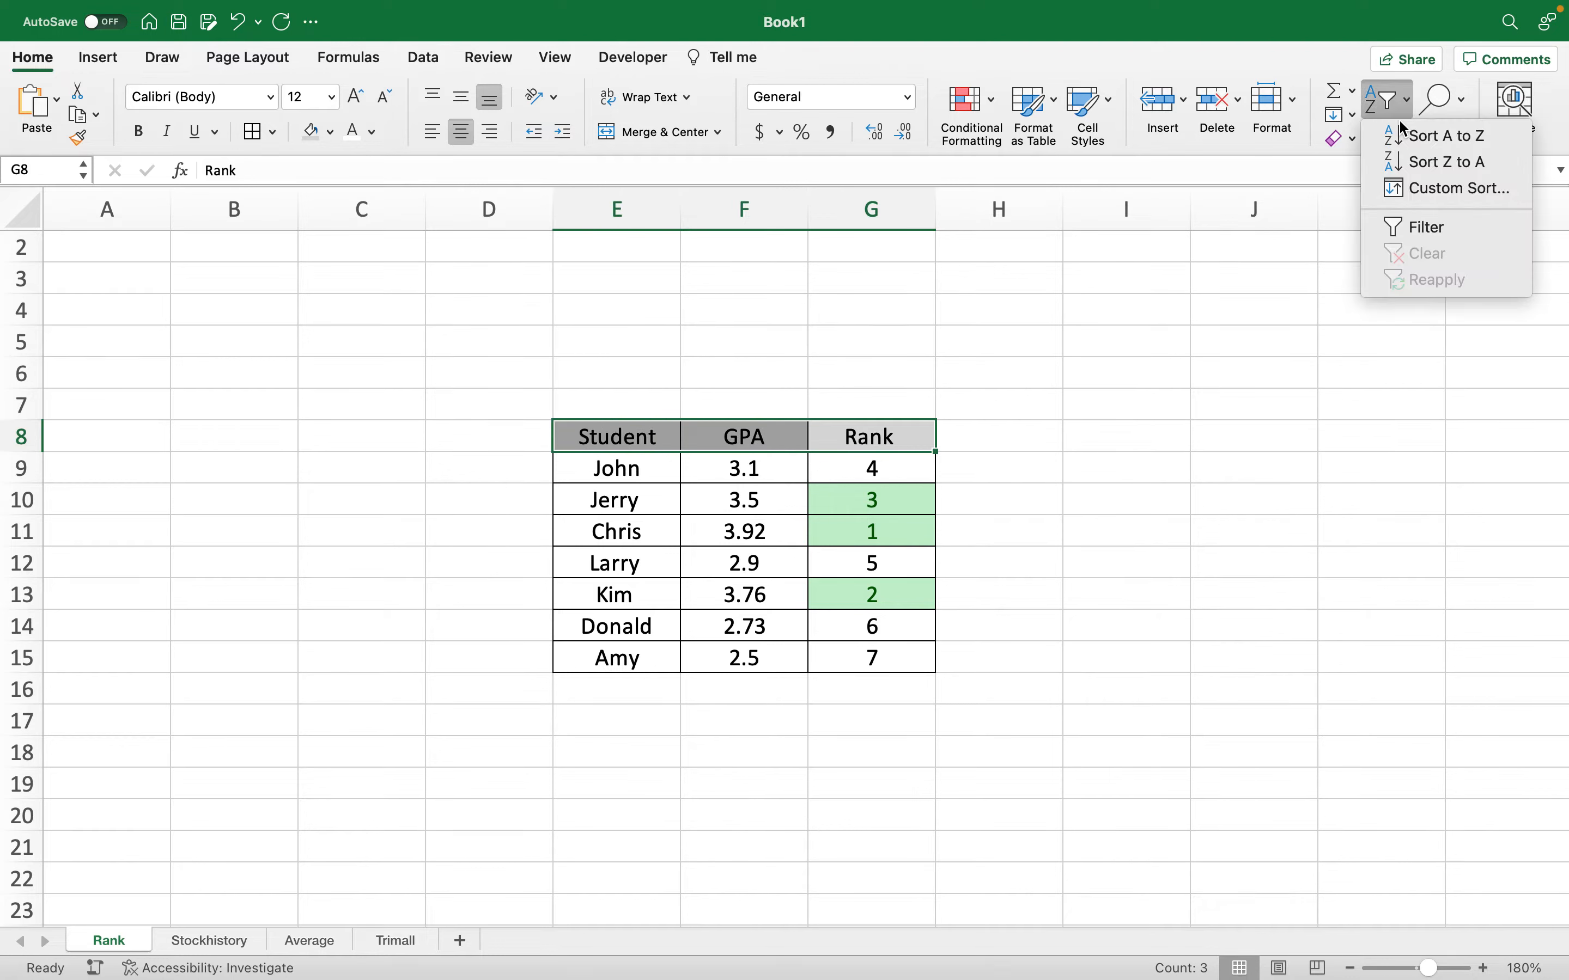
left_click(1424, 227)
left_click(1037, 474)
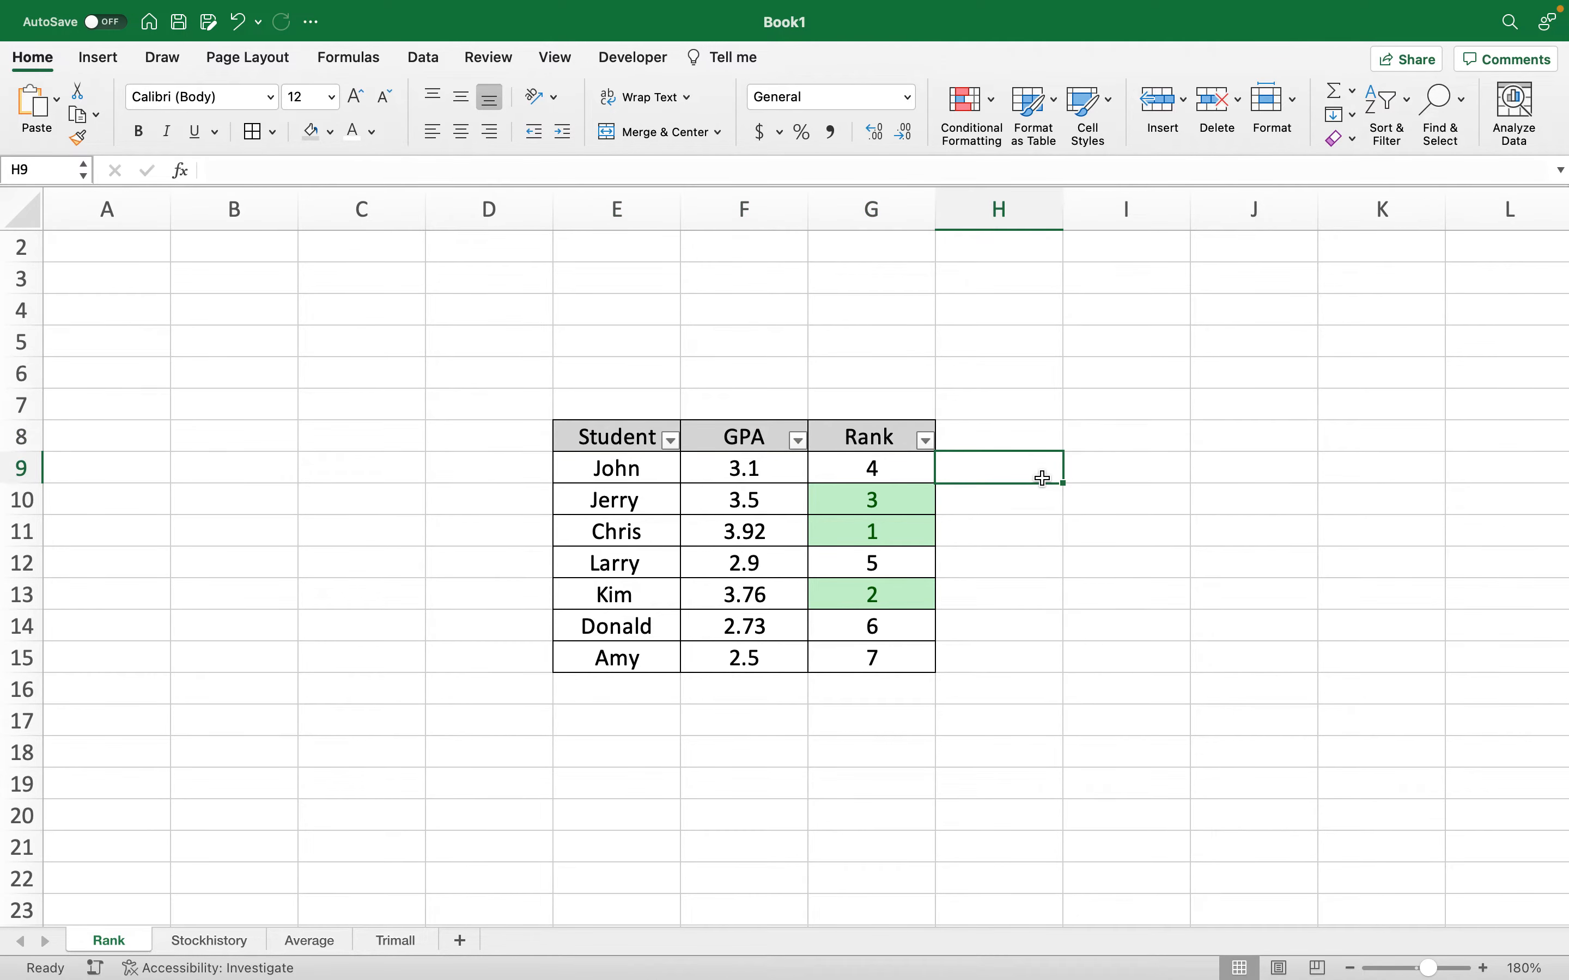
Sort the student table by the Rank column in ascending order
left_click(857, 441)
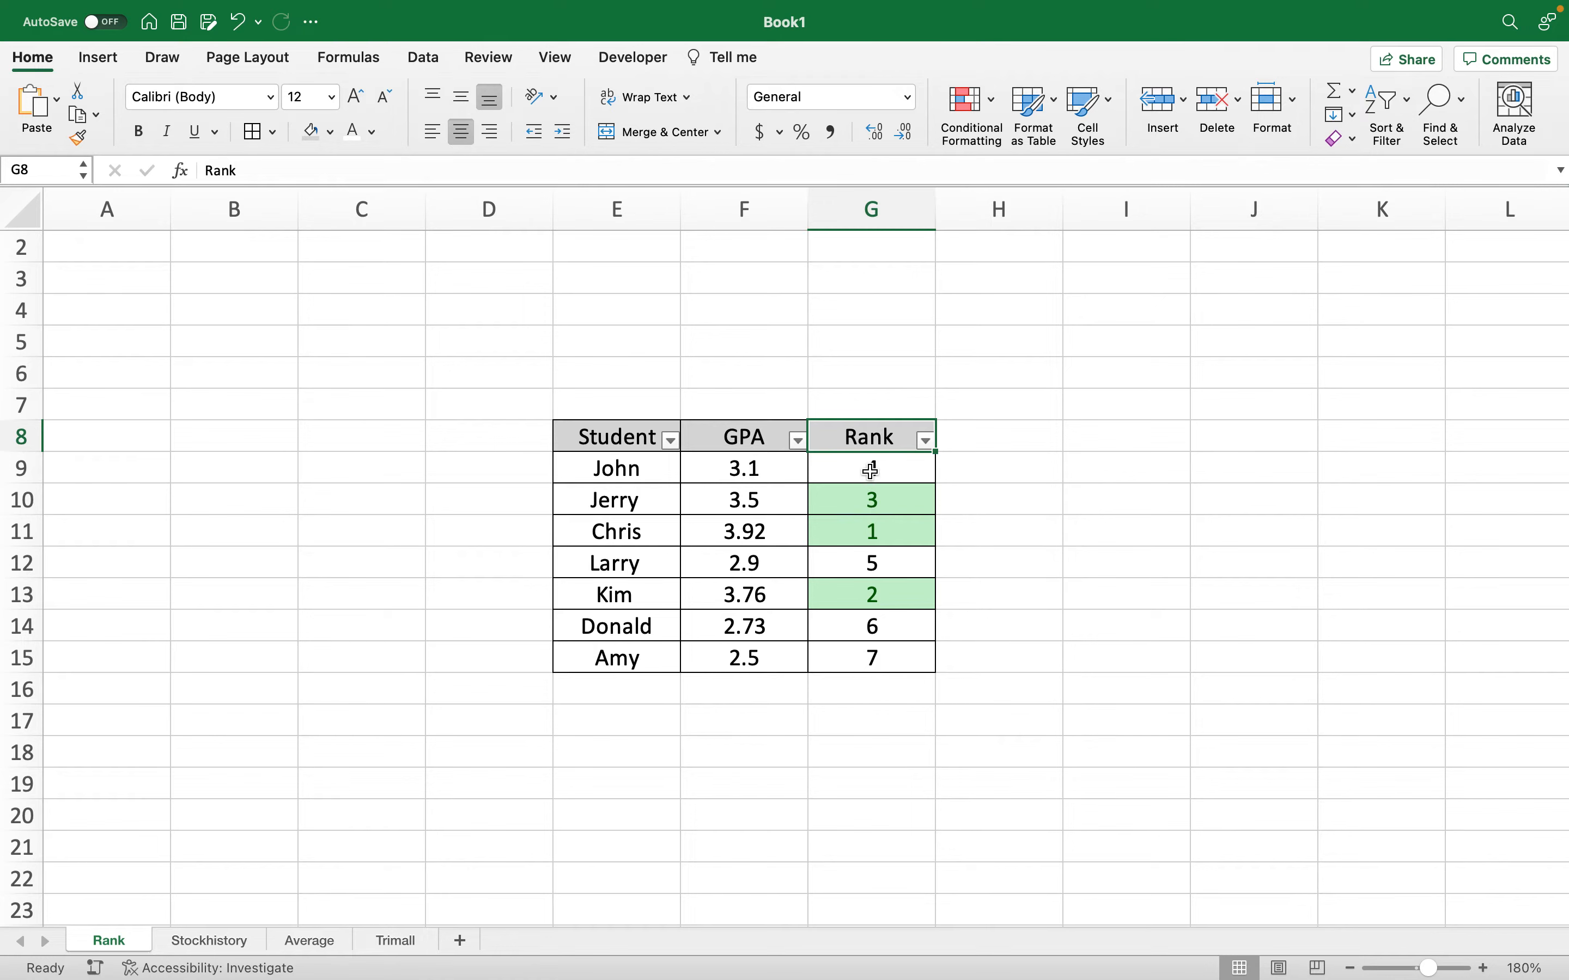
left_click(927, 442)
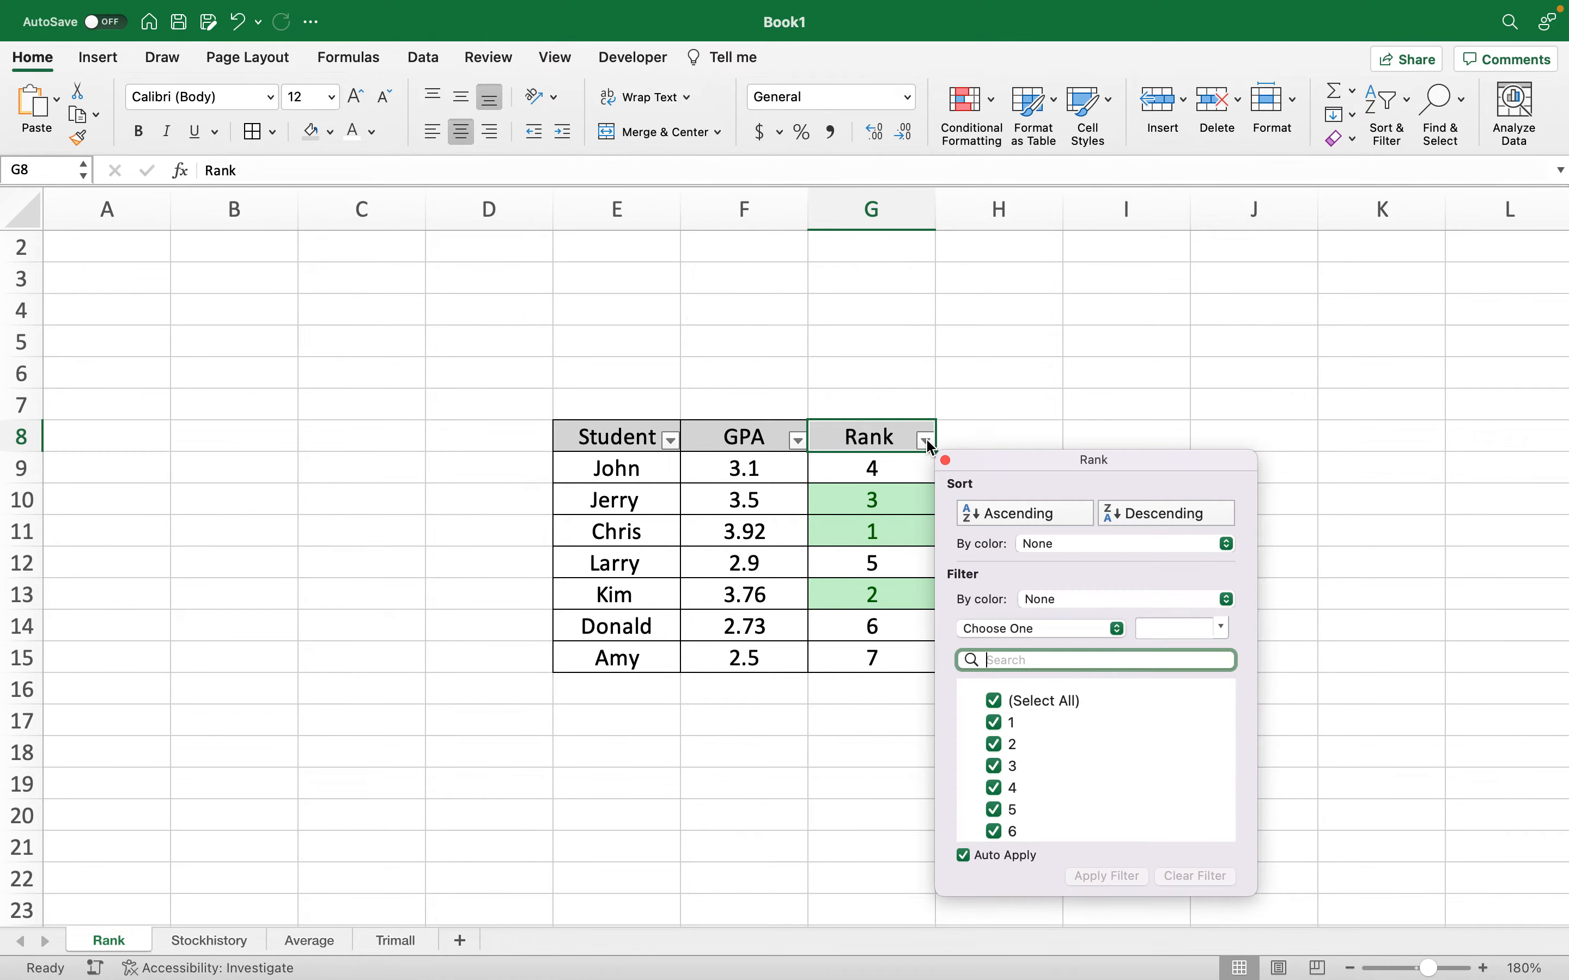
left_click(1022, 514)
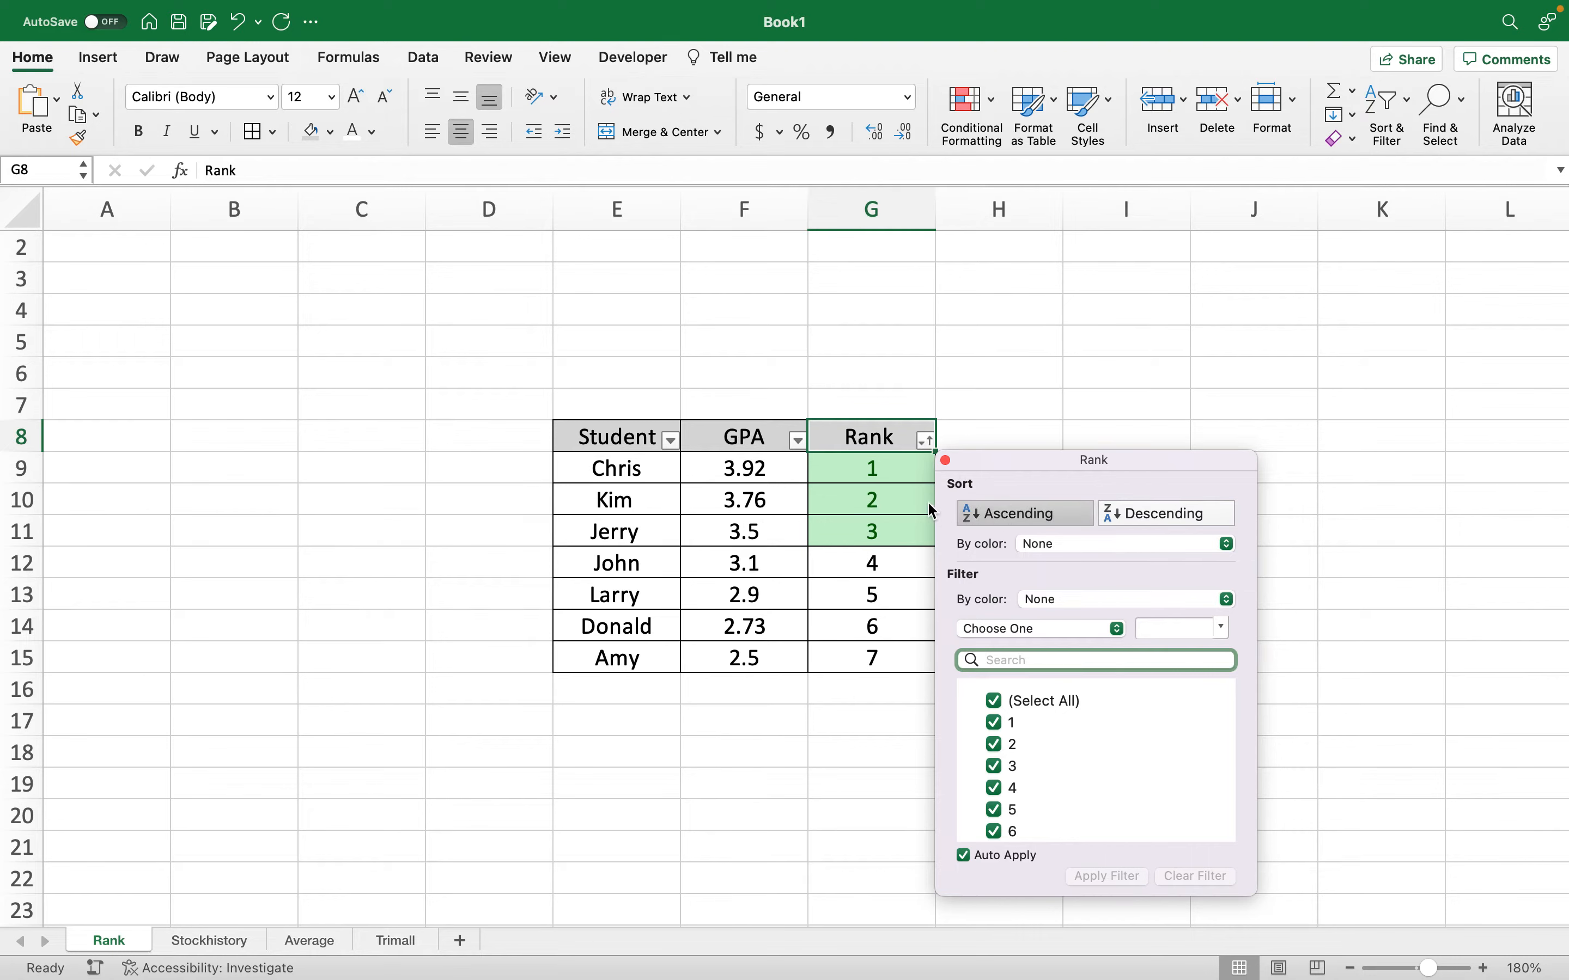
left_click(880, 472)
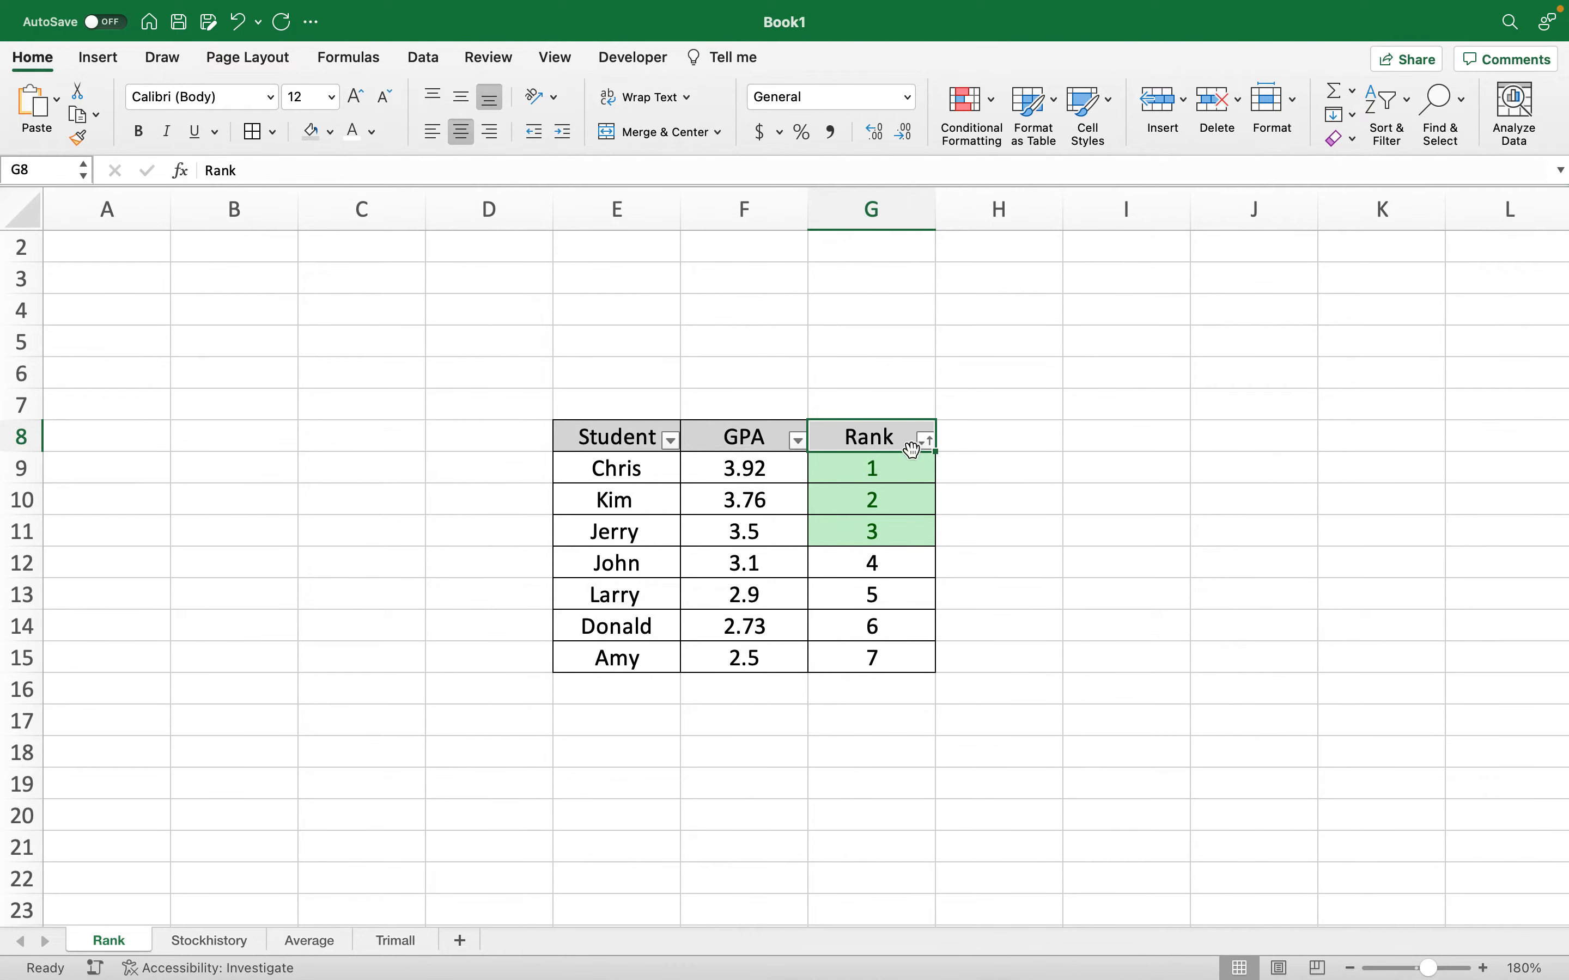
Sort the student table by the Rank column in descending order
left_click(927, 443)
left_click(1152, 512)
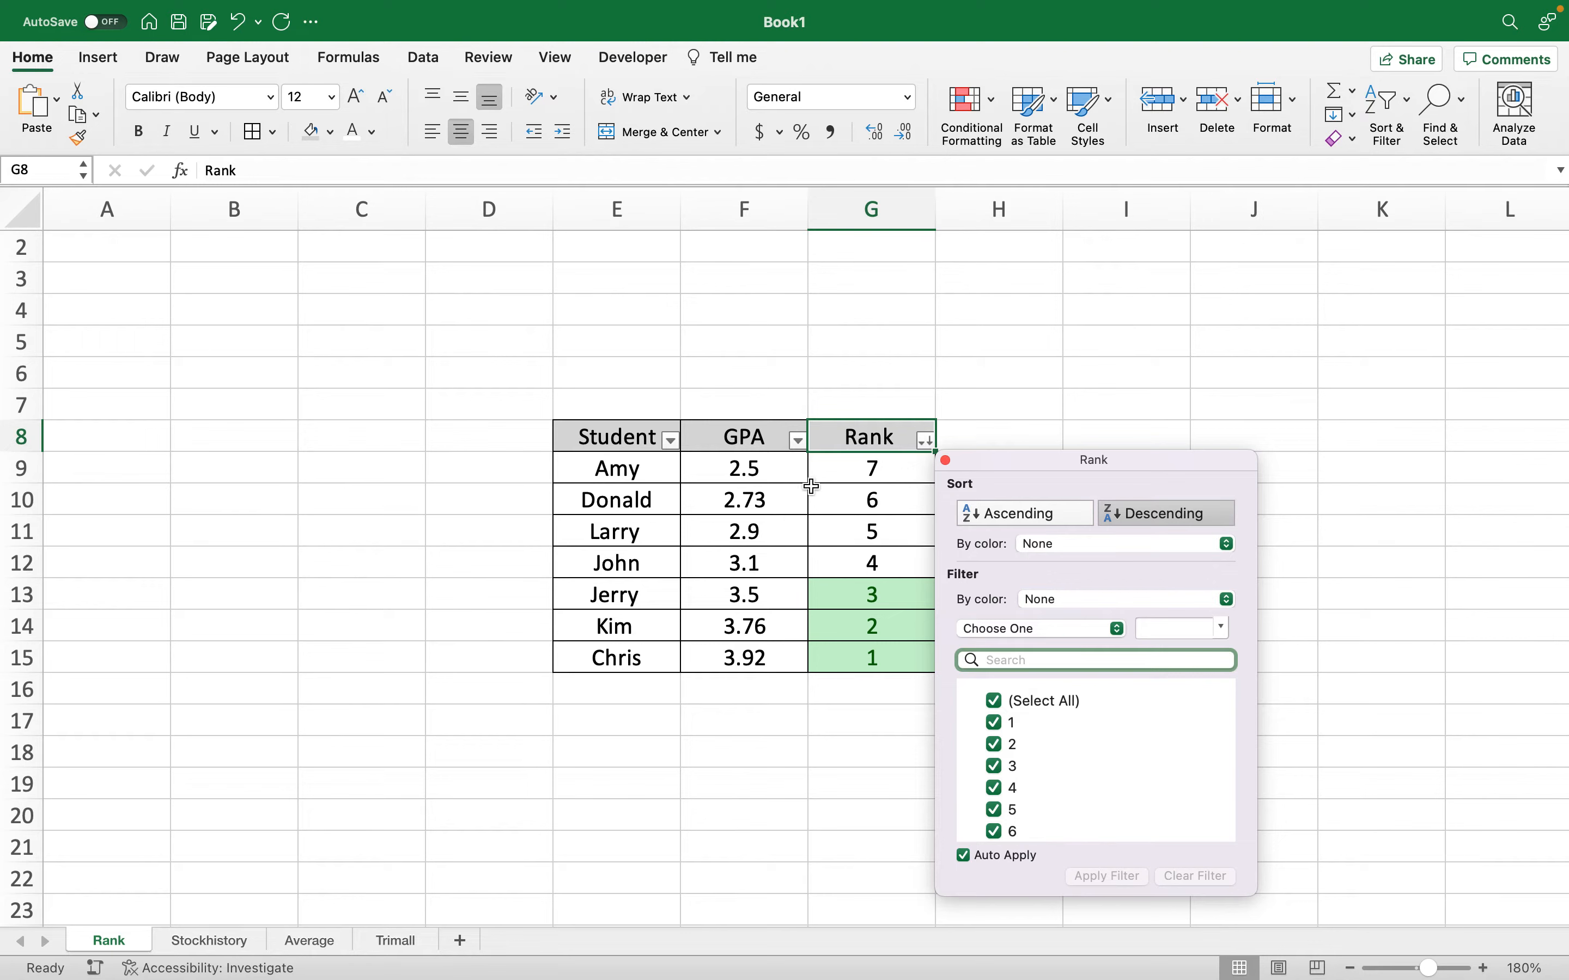
left_click(927, 442)
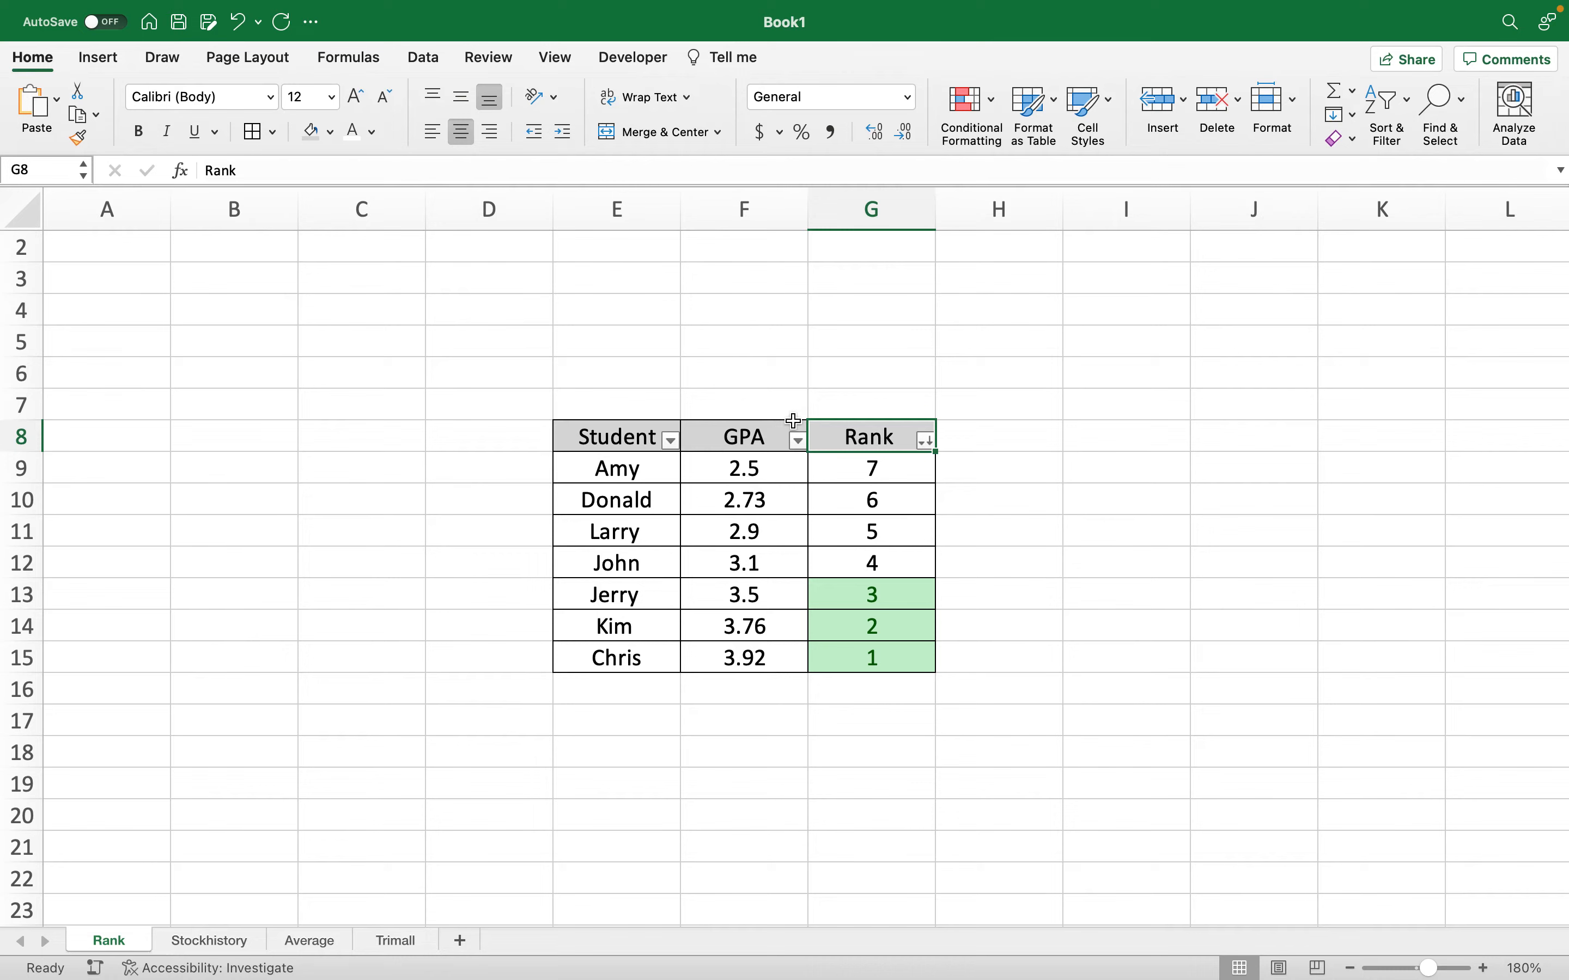
double_click(903, 467)
left_click(995, 507)
Clear the conditional formatting rules from the rank cells G9:G15
left_click_drag(886, 465, 889, 660)
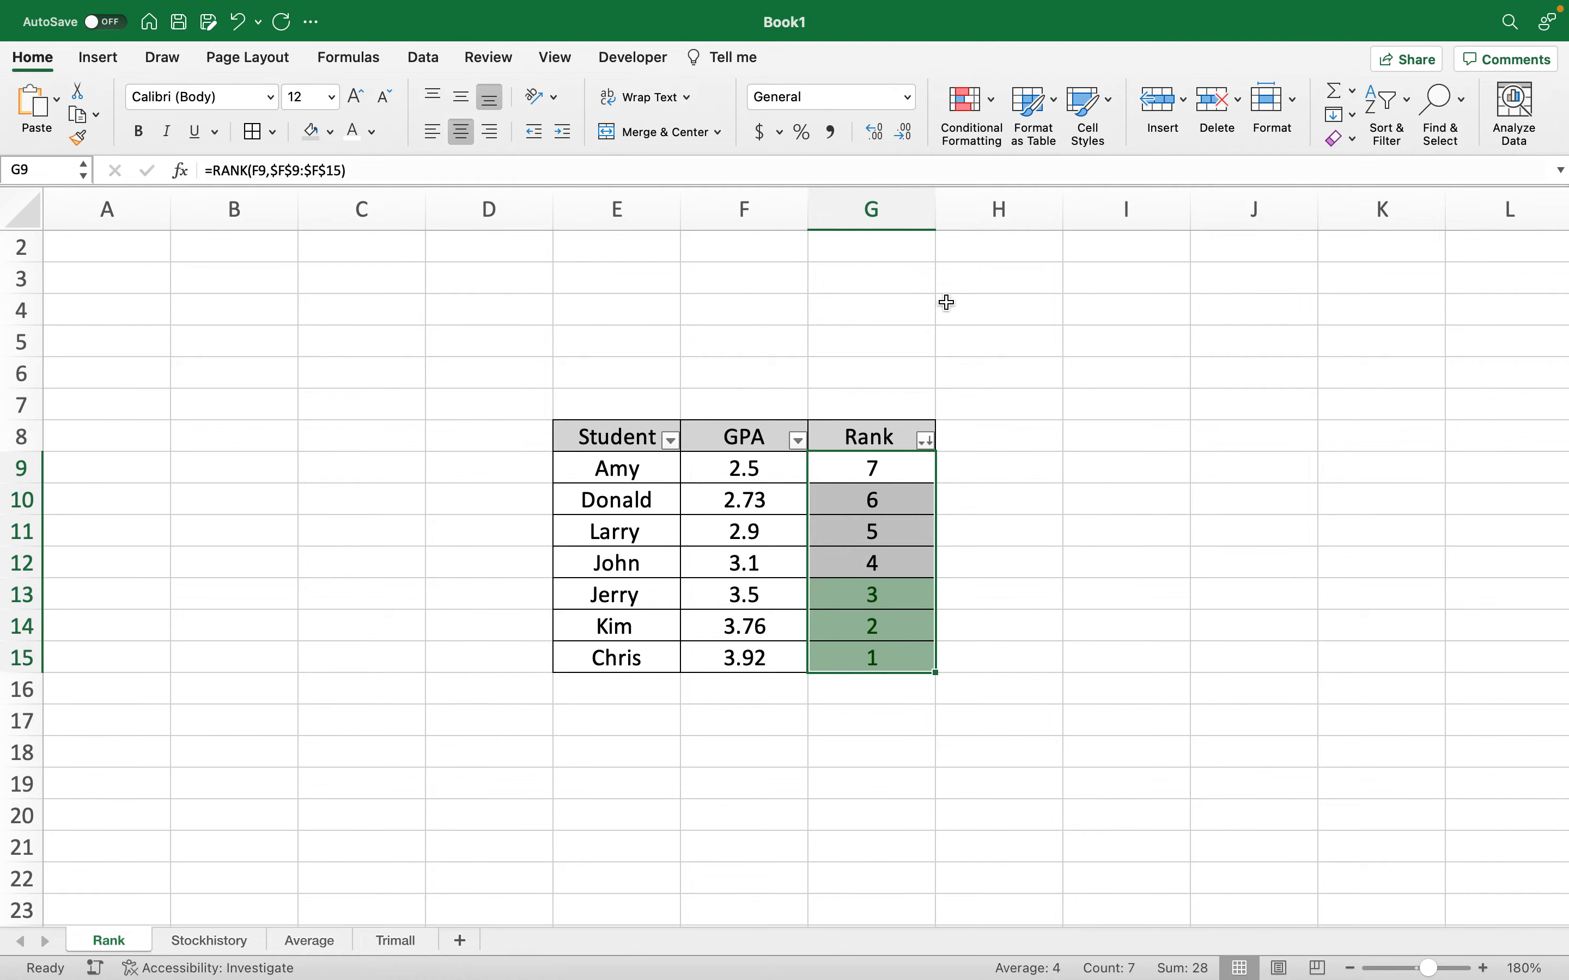
left_click(975, 103)
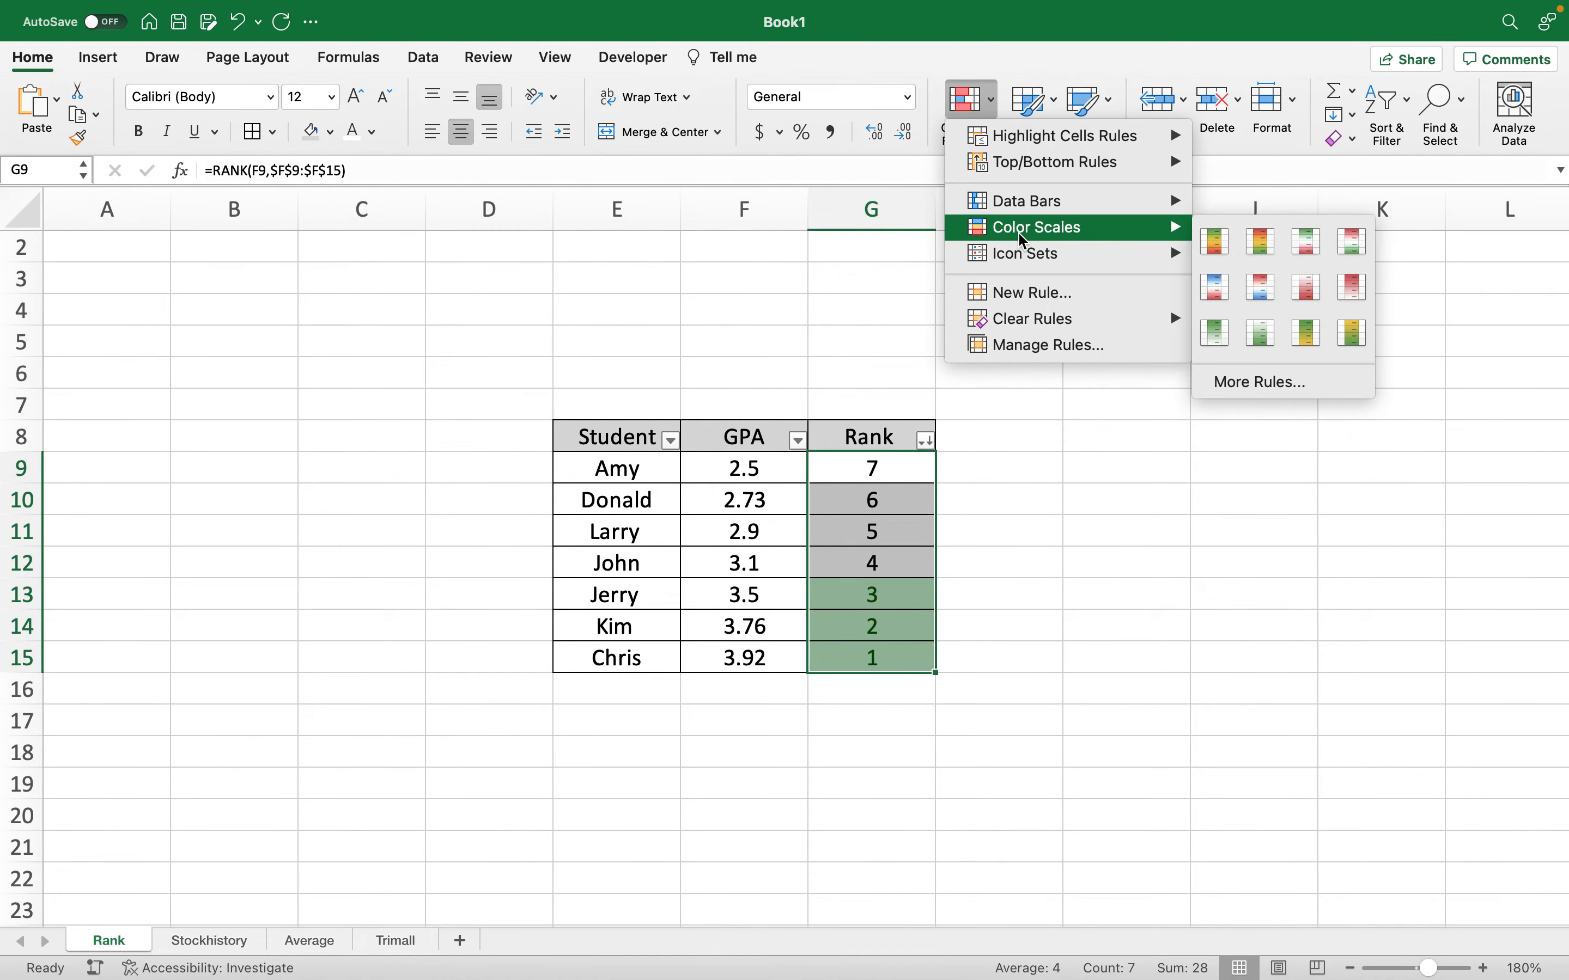
mouse_move(1040, 318)
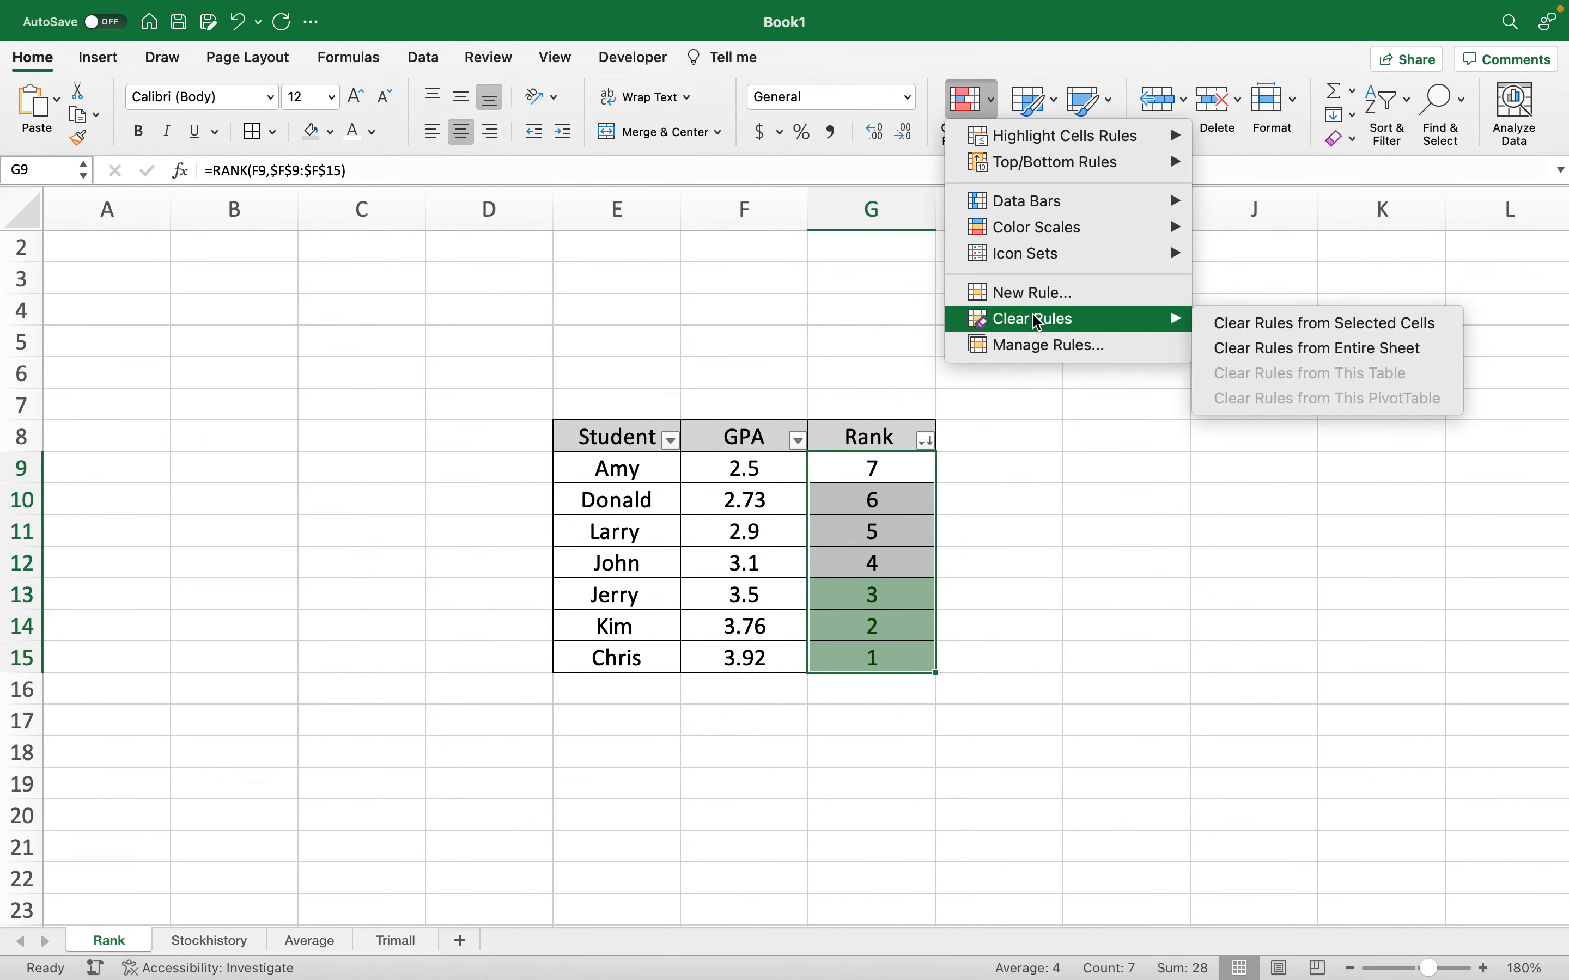
left_click(1240, 321)
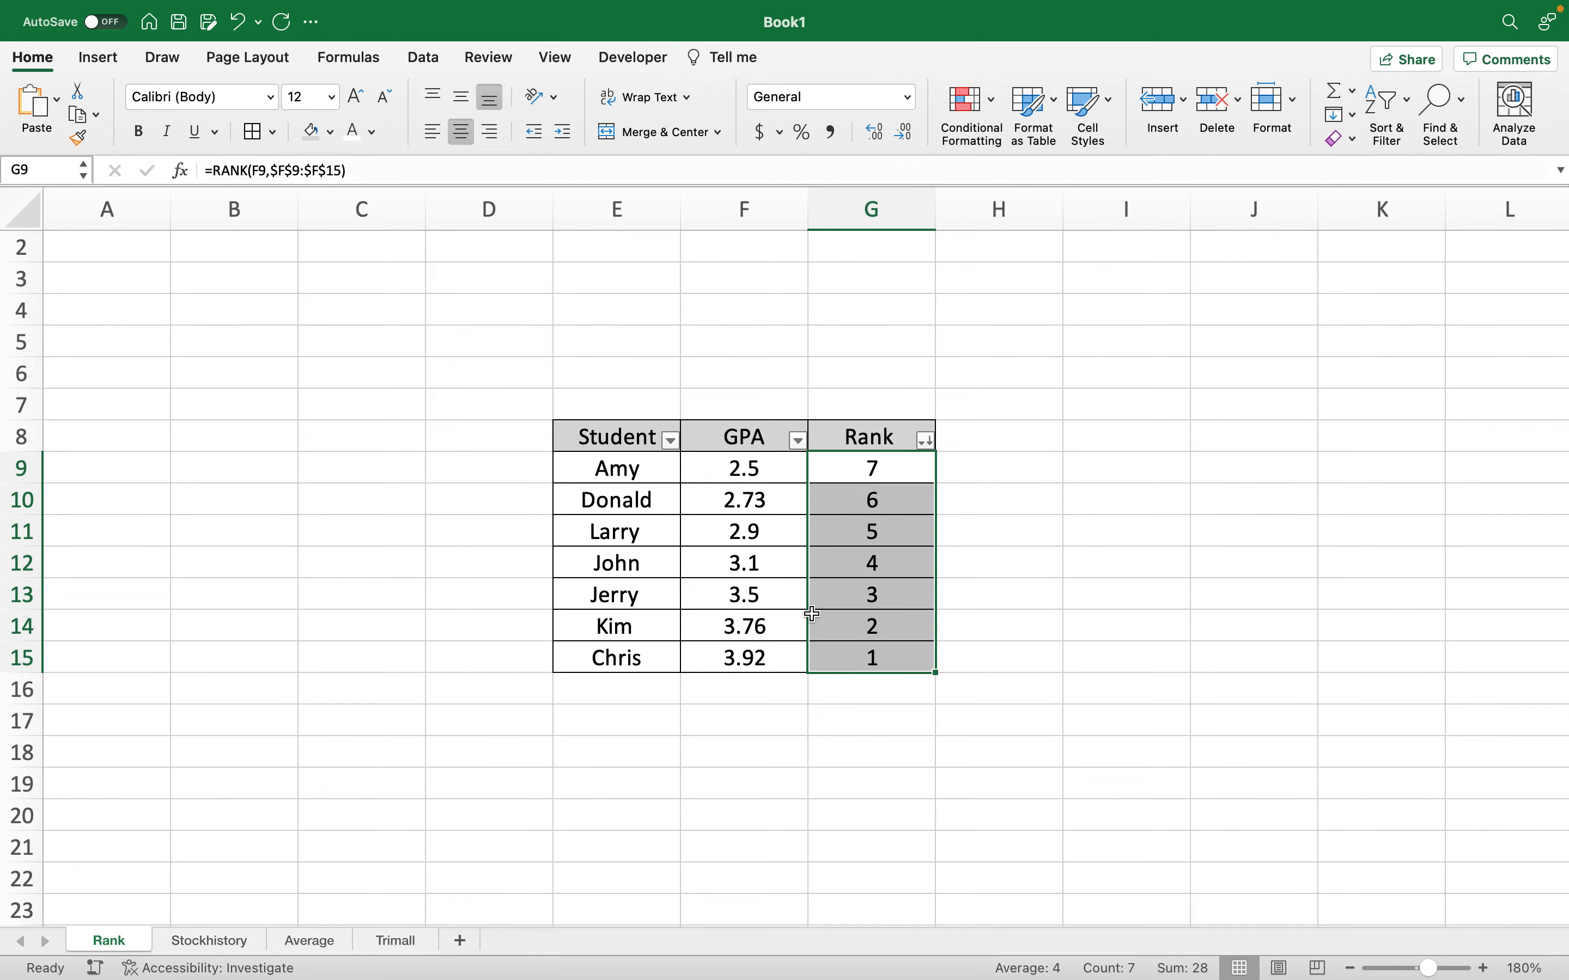
Change the formula in G9 to =IF(F9>3,RANK(F9,$F$9:$F$15),"") and fill it down to G15
double_click(843, 469)
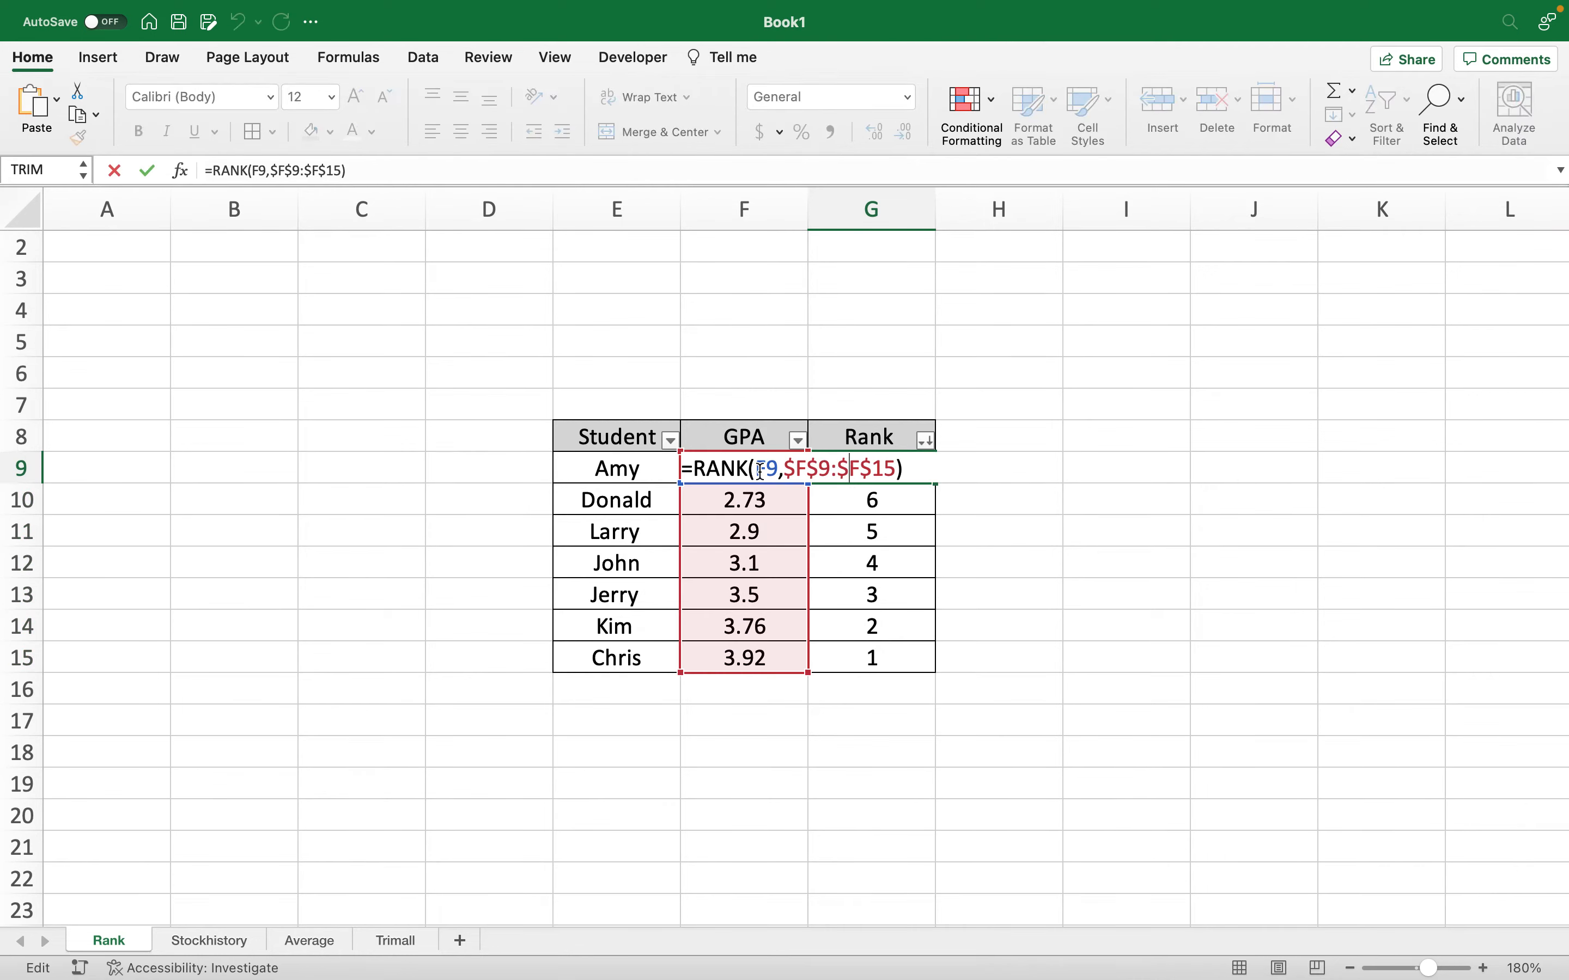
left_click(694, 469)
type("if")
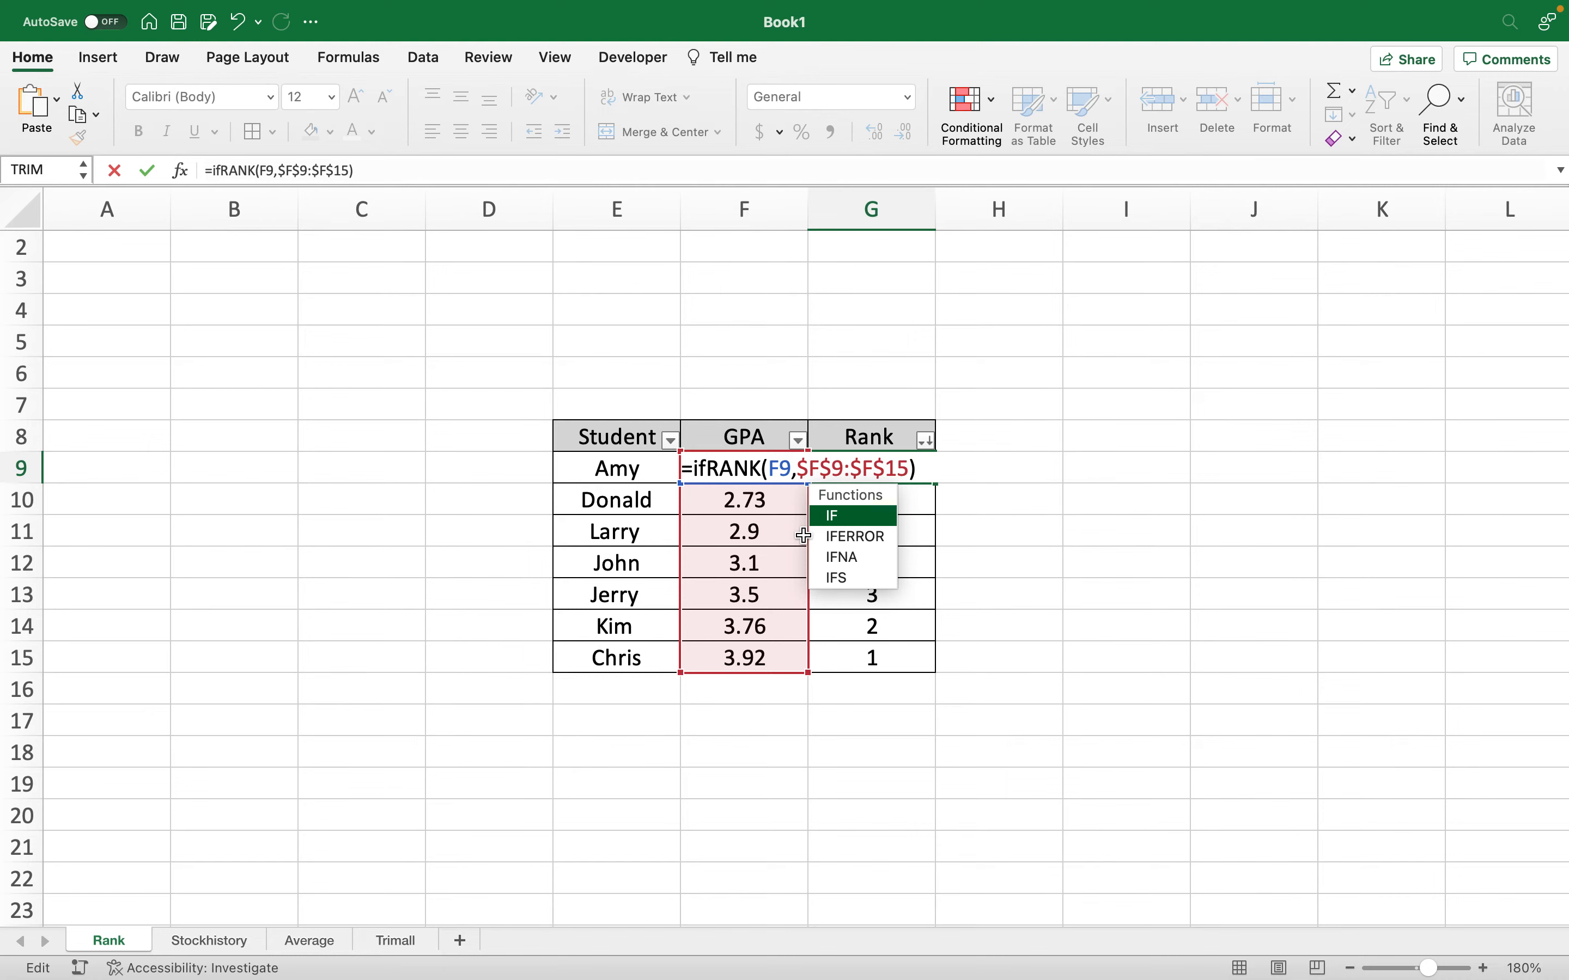
type("(")
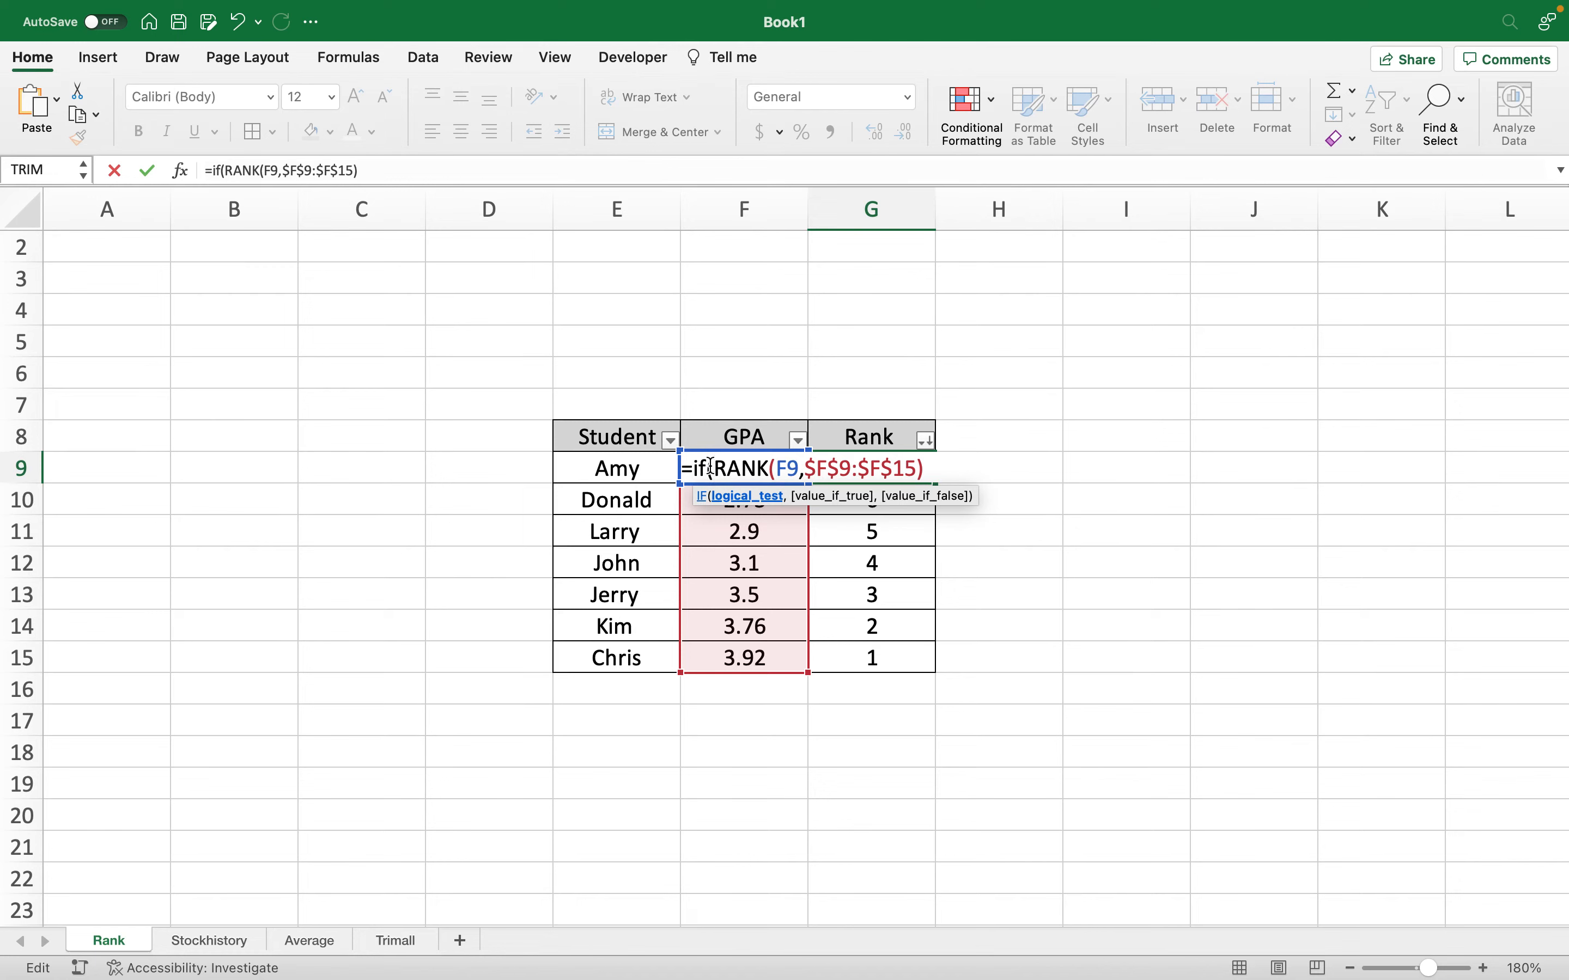
type("F9")
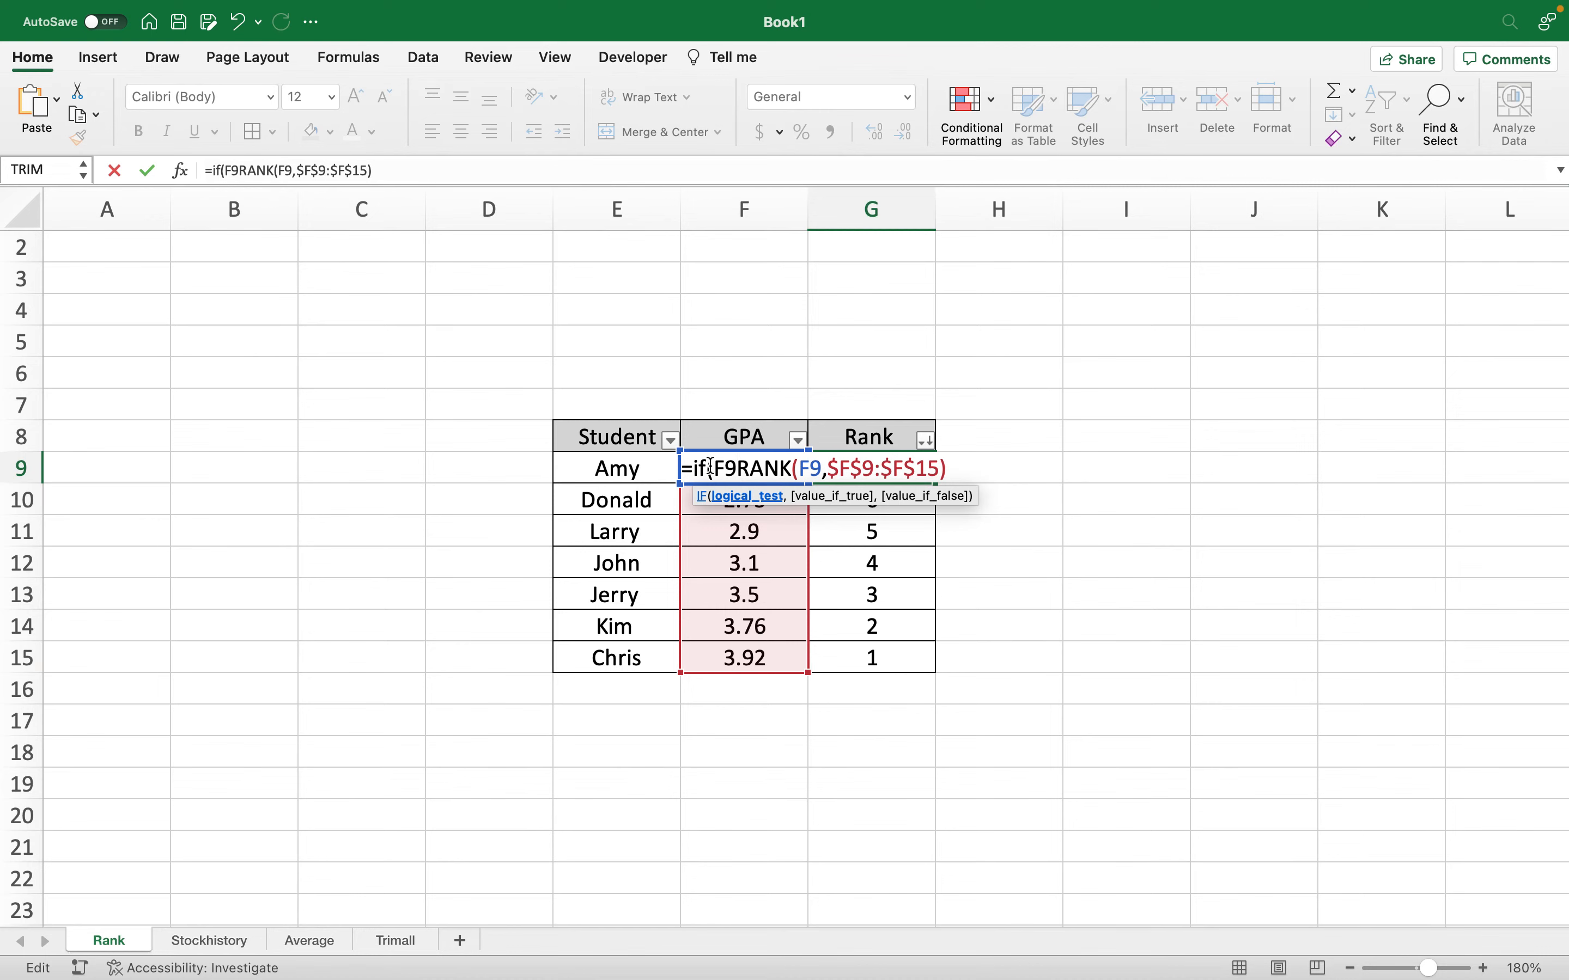
type(">")
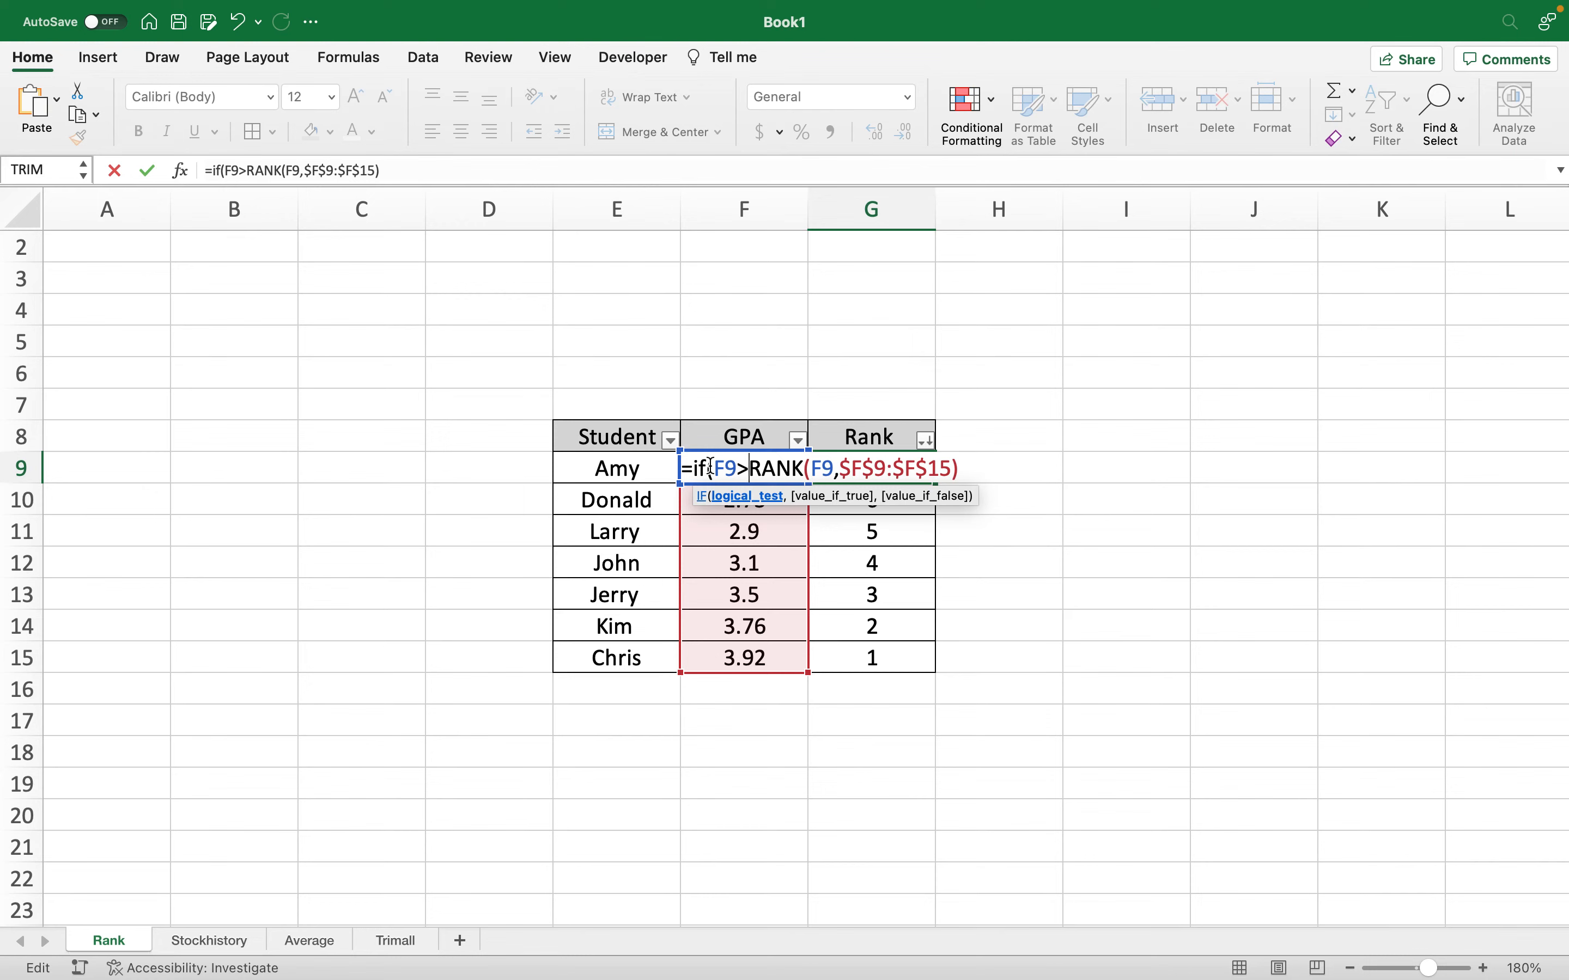
type("3")
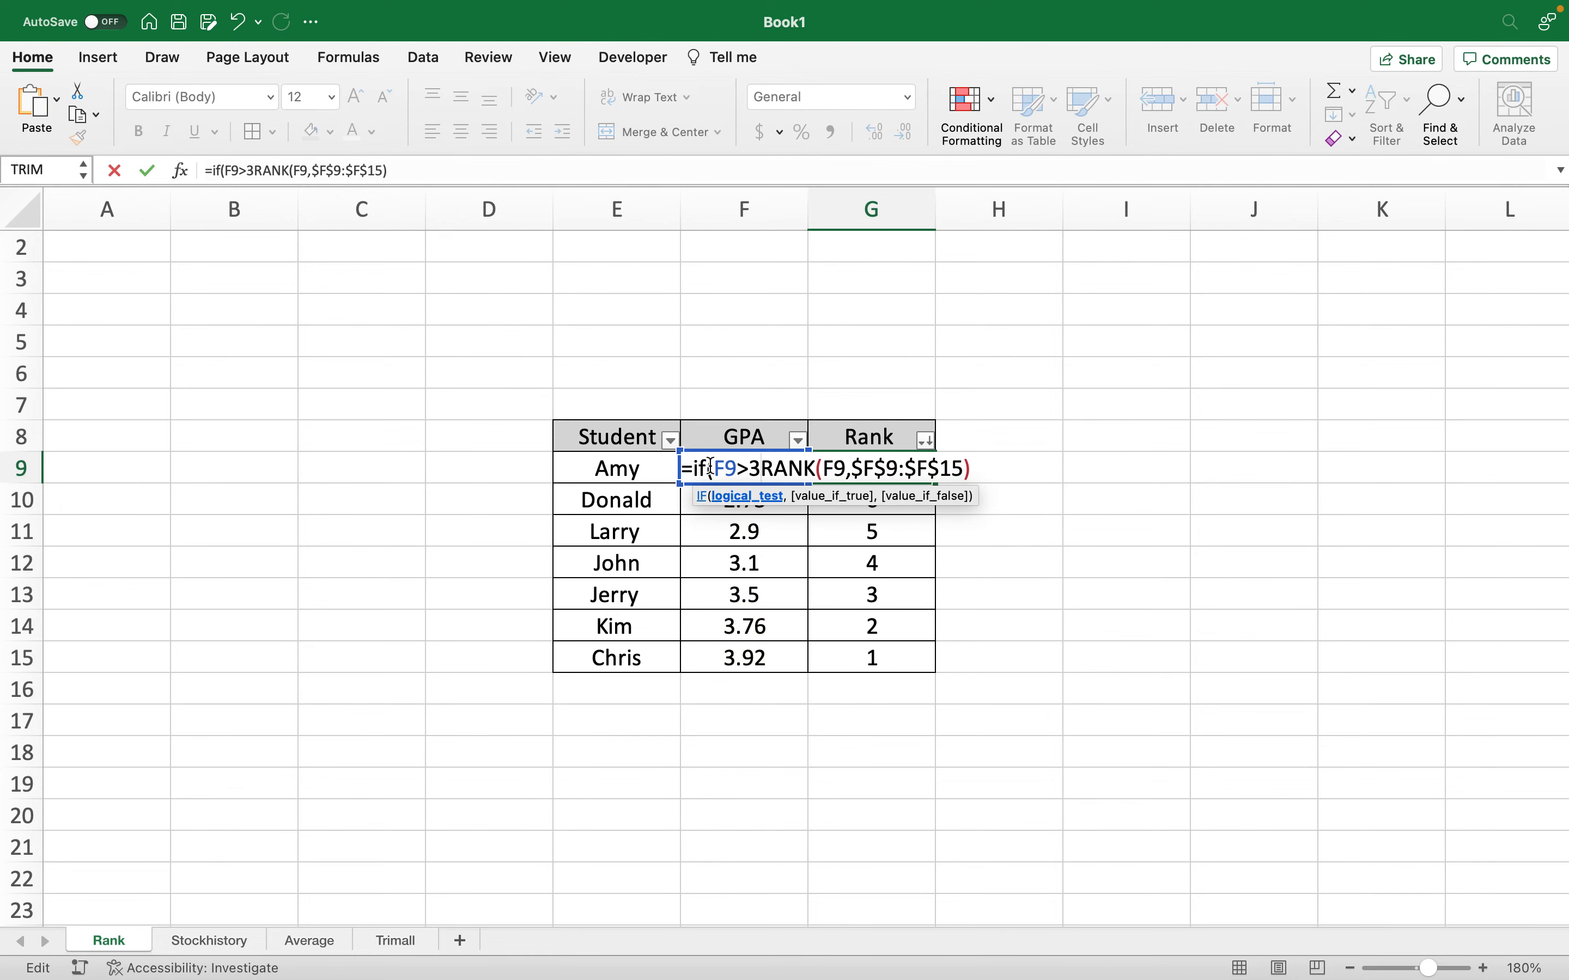
type(",")
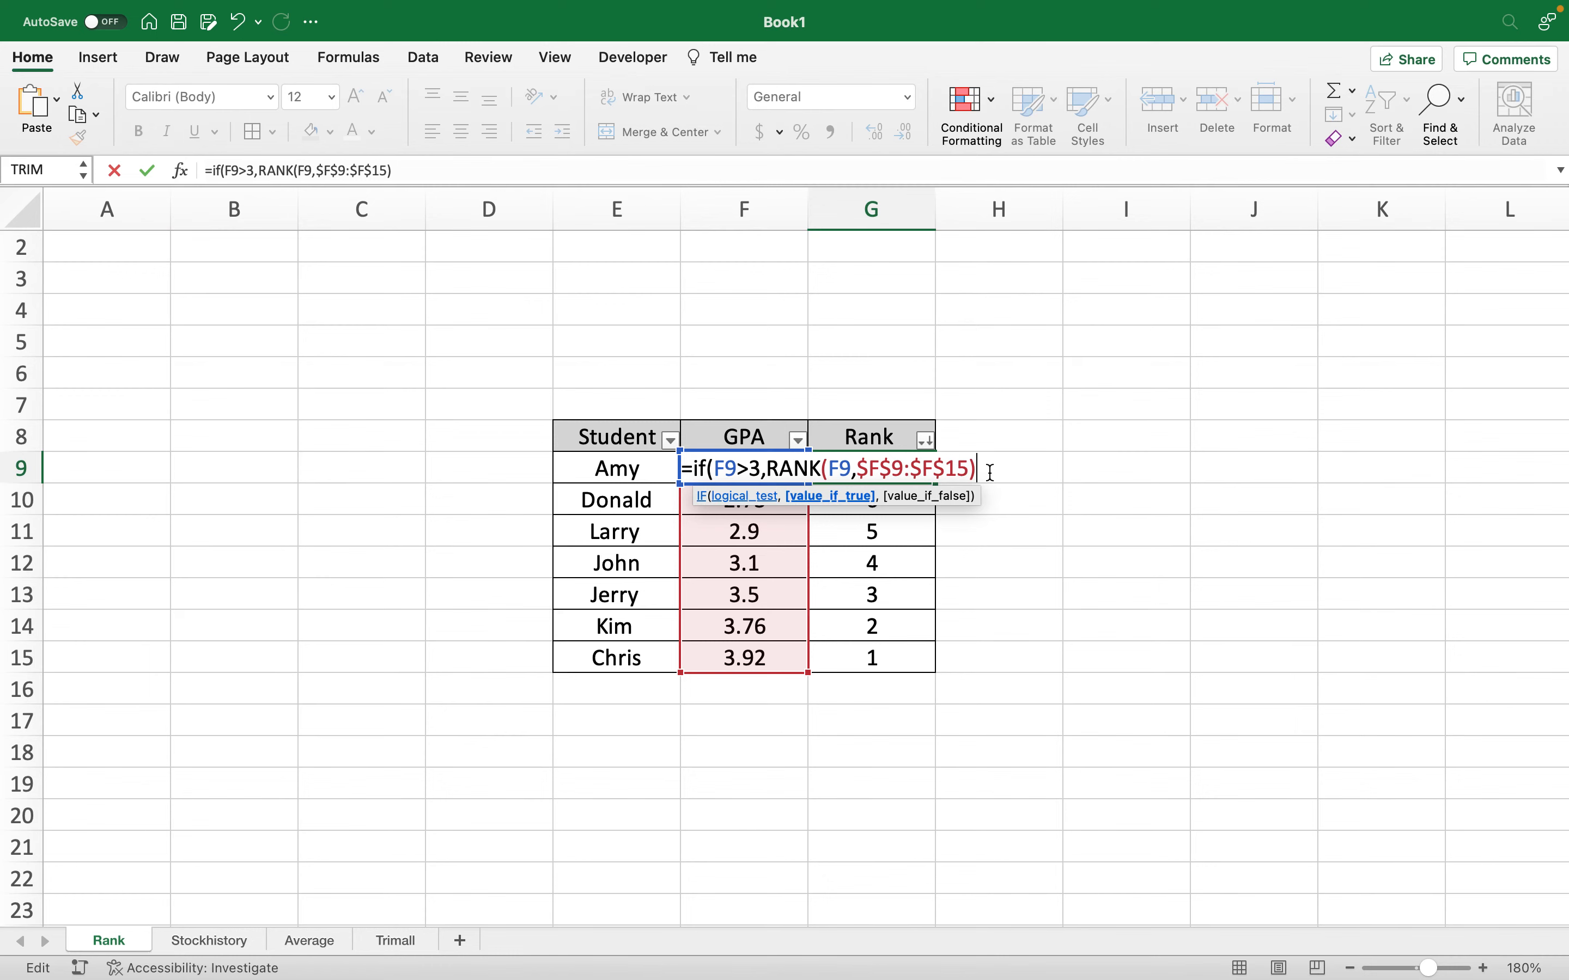
type(",")
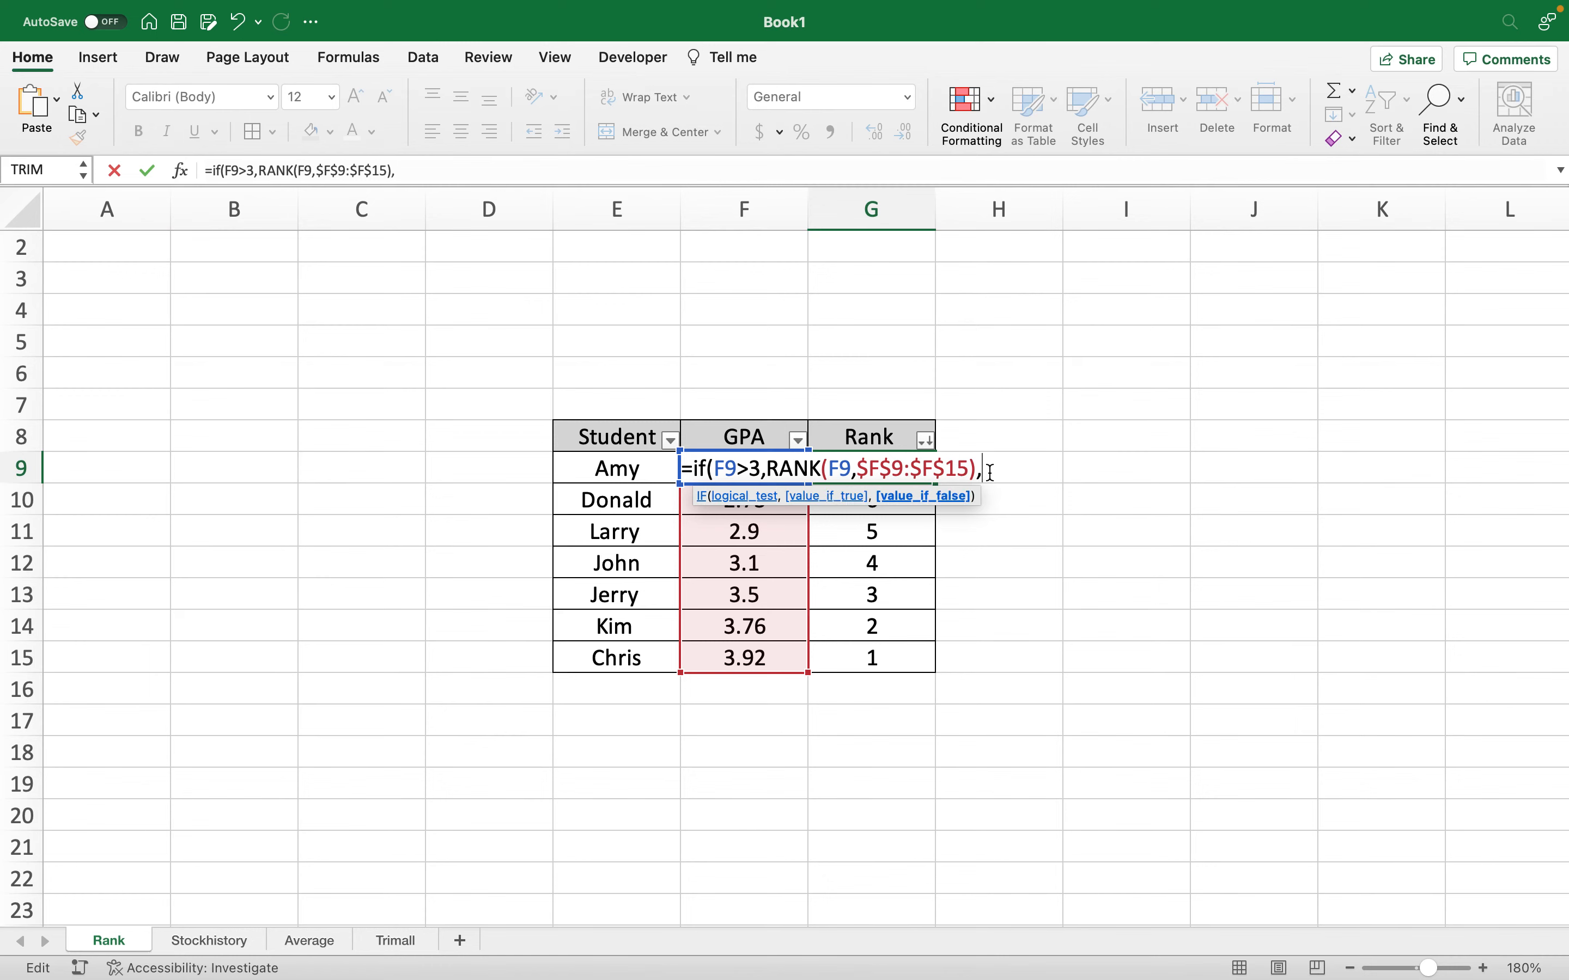
type("\"\")")
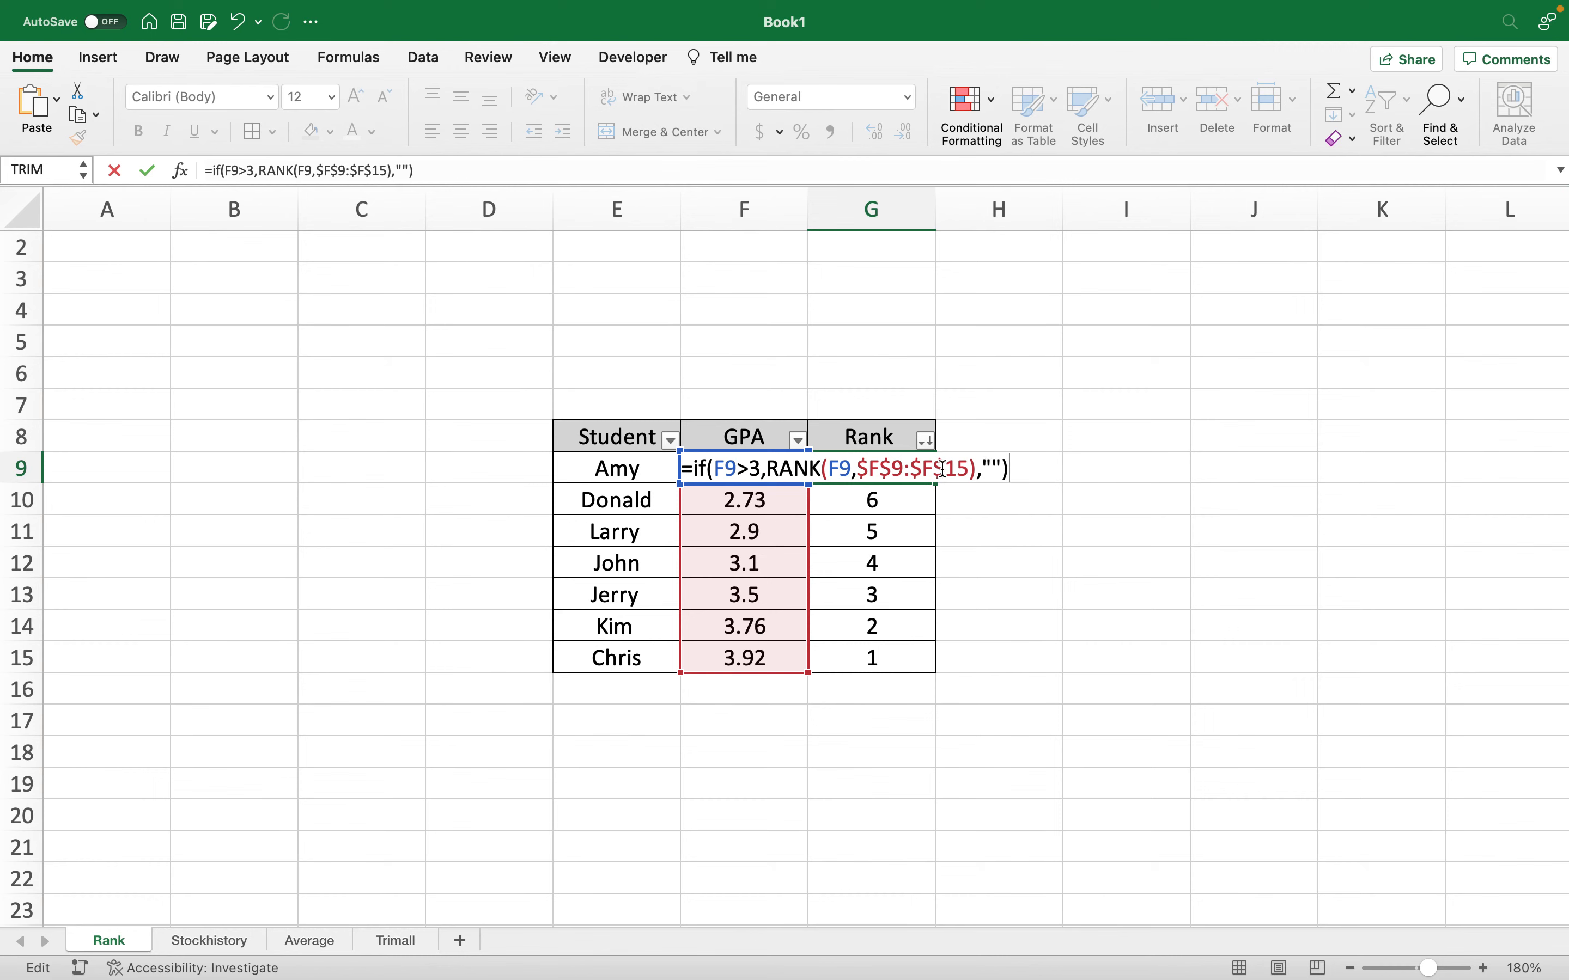
left_click(993, 469)
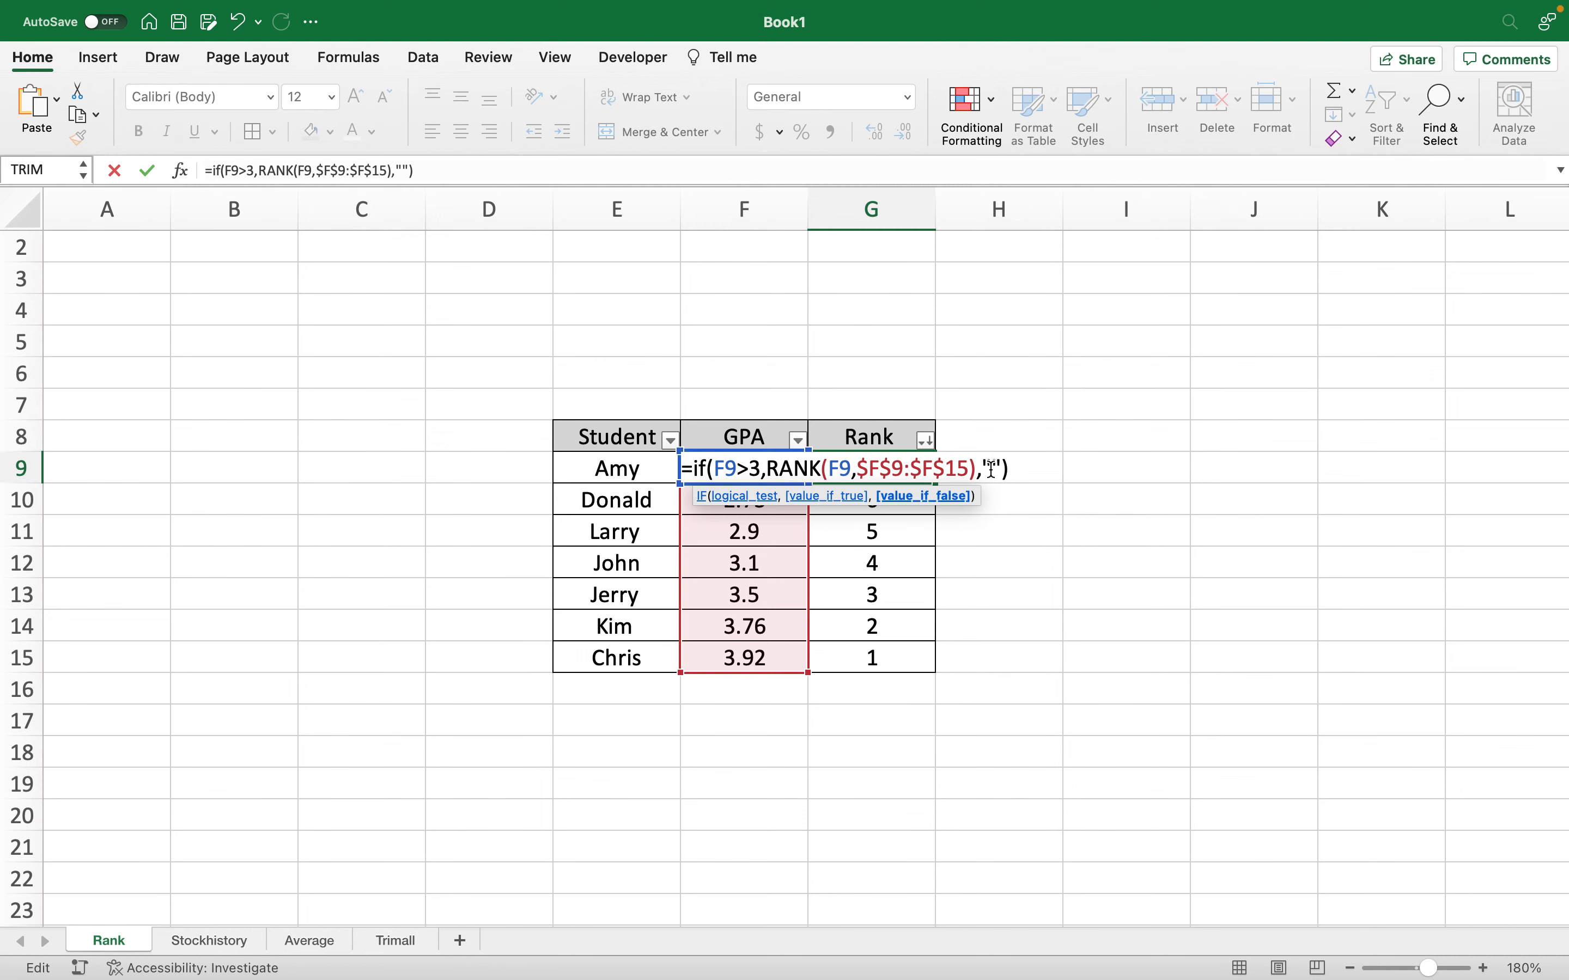
left_click(1016, 469)
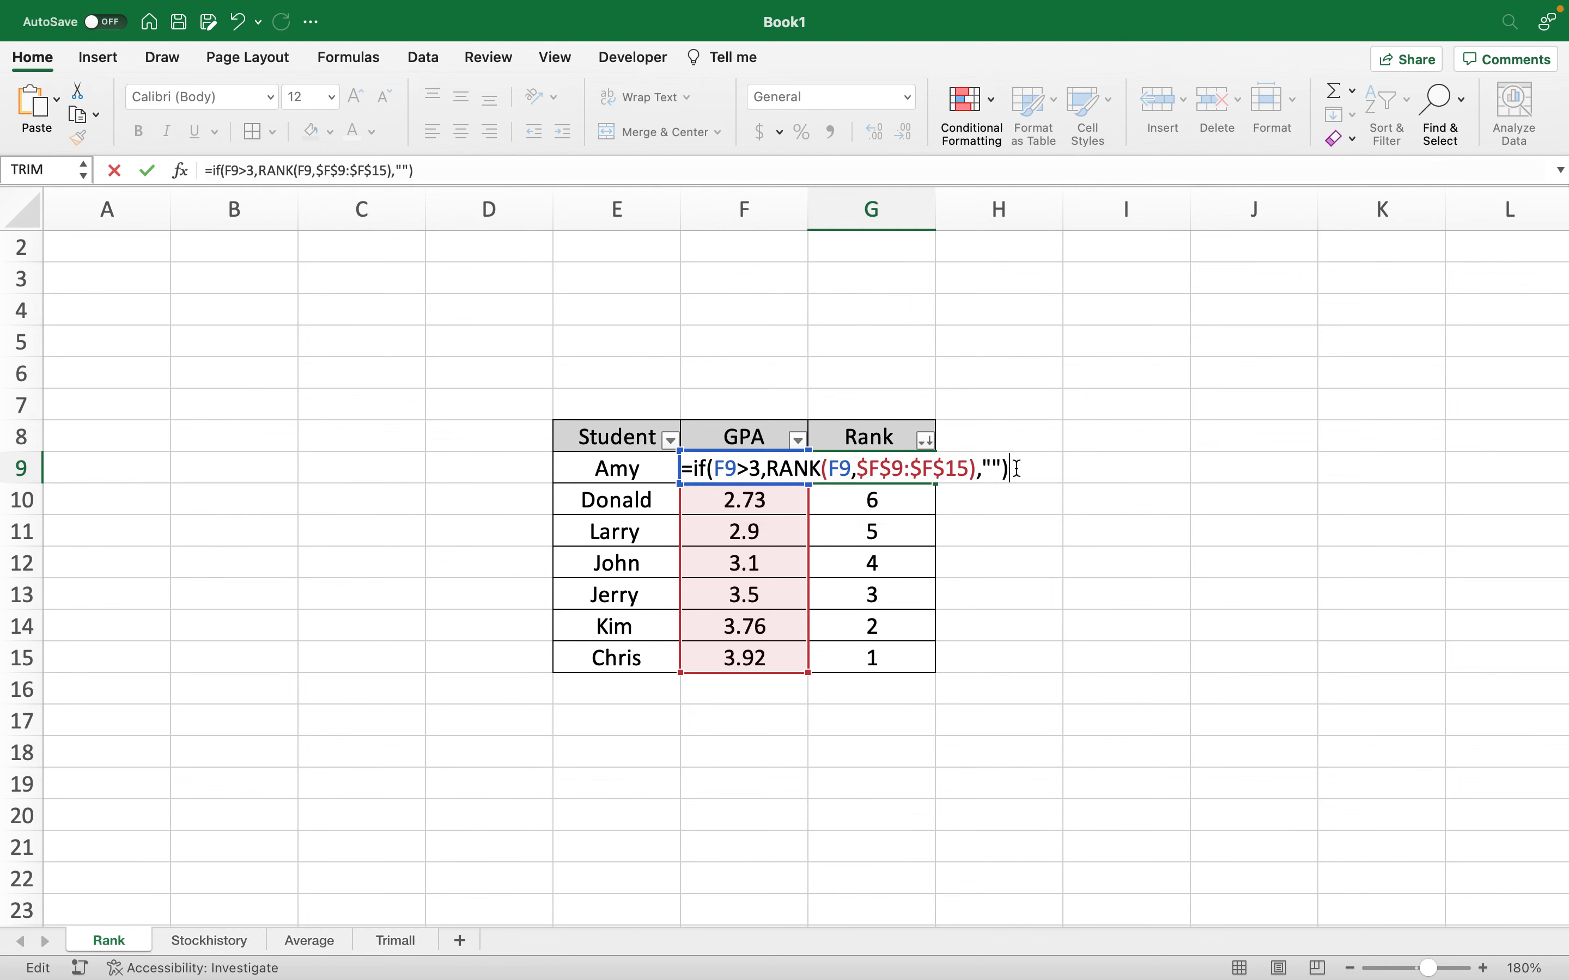
key("Return")
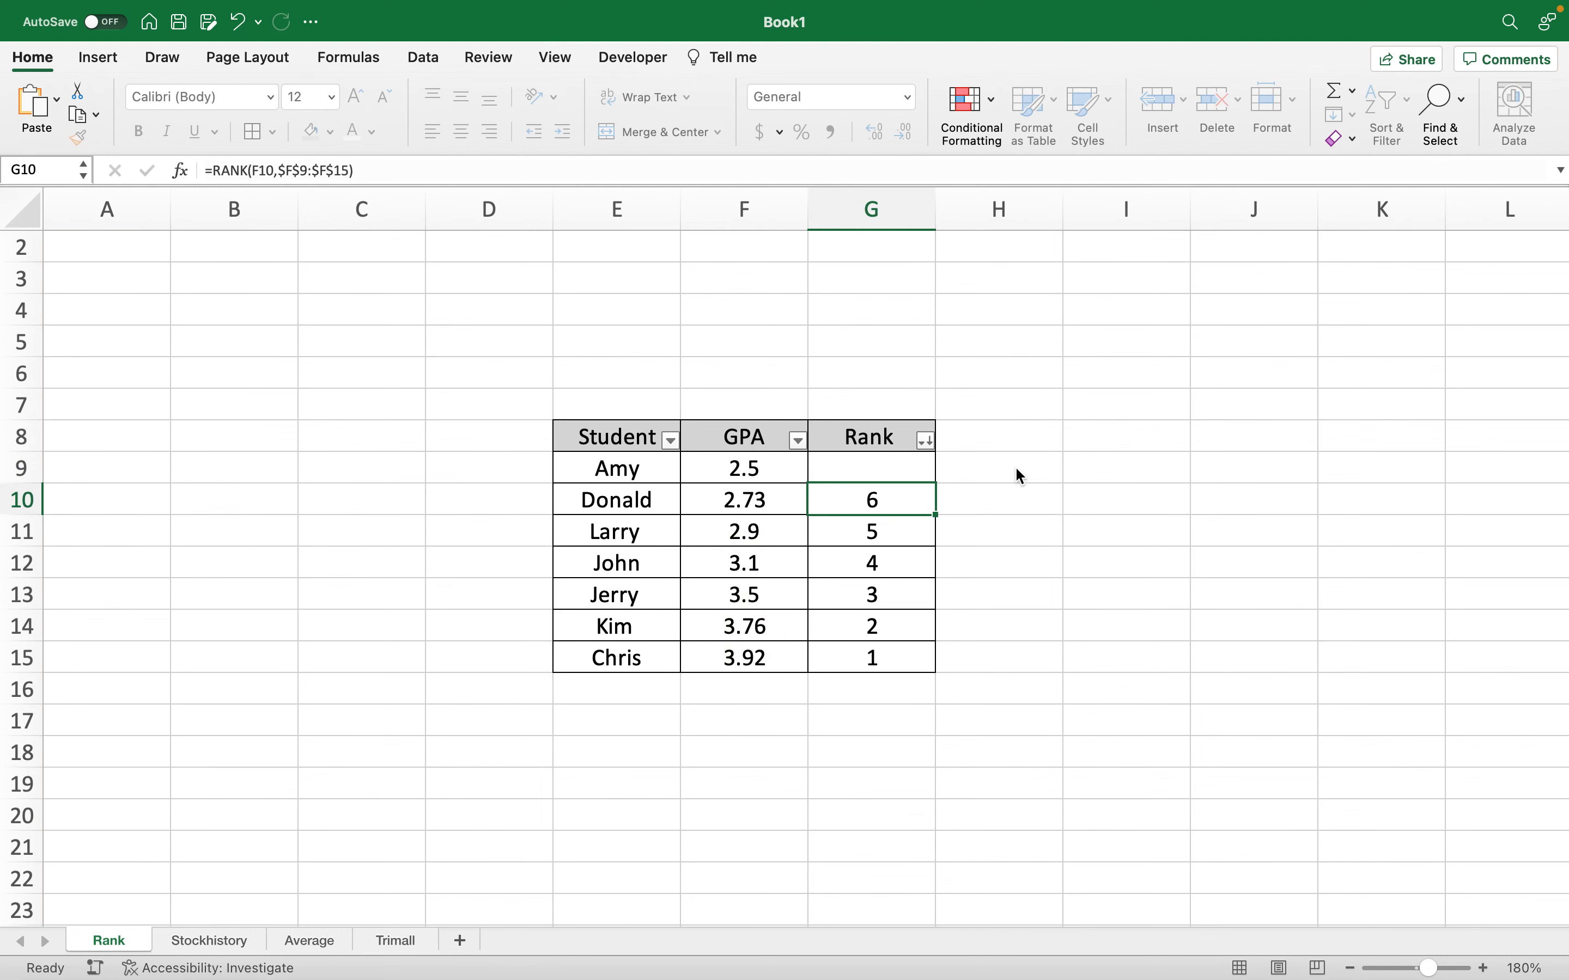
left_click(883, 463)
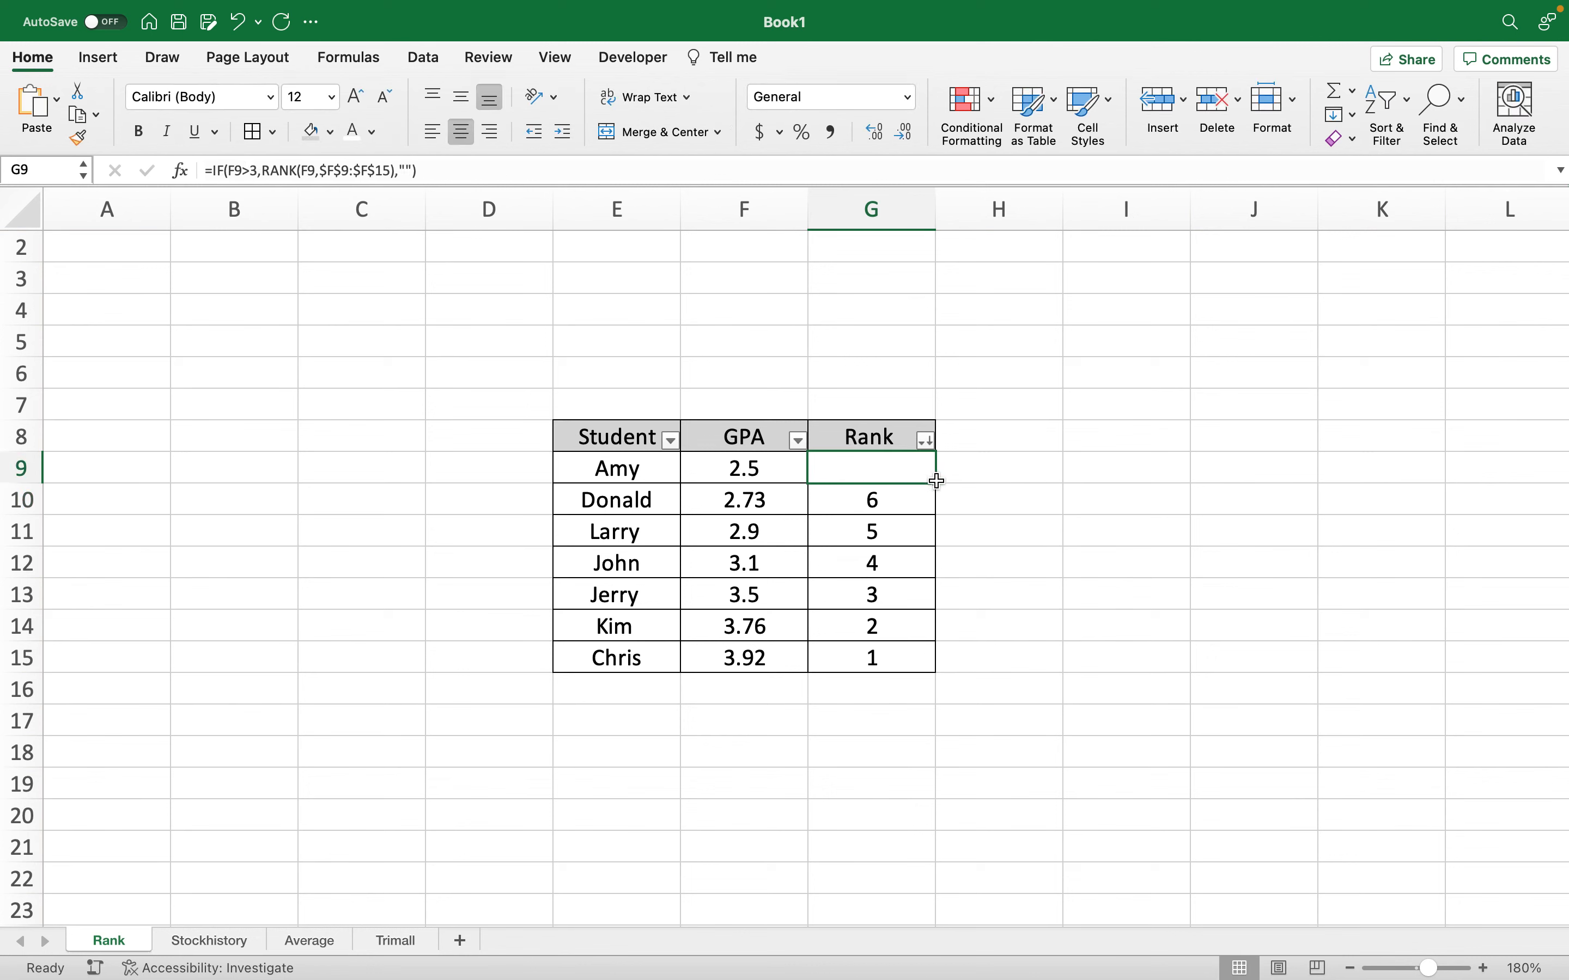
left_click_drag(936, 483, 931, 662)
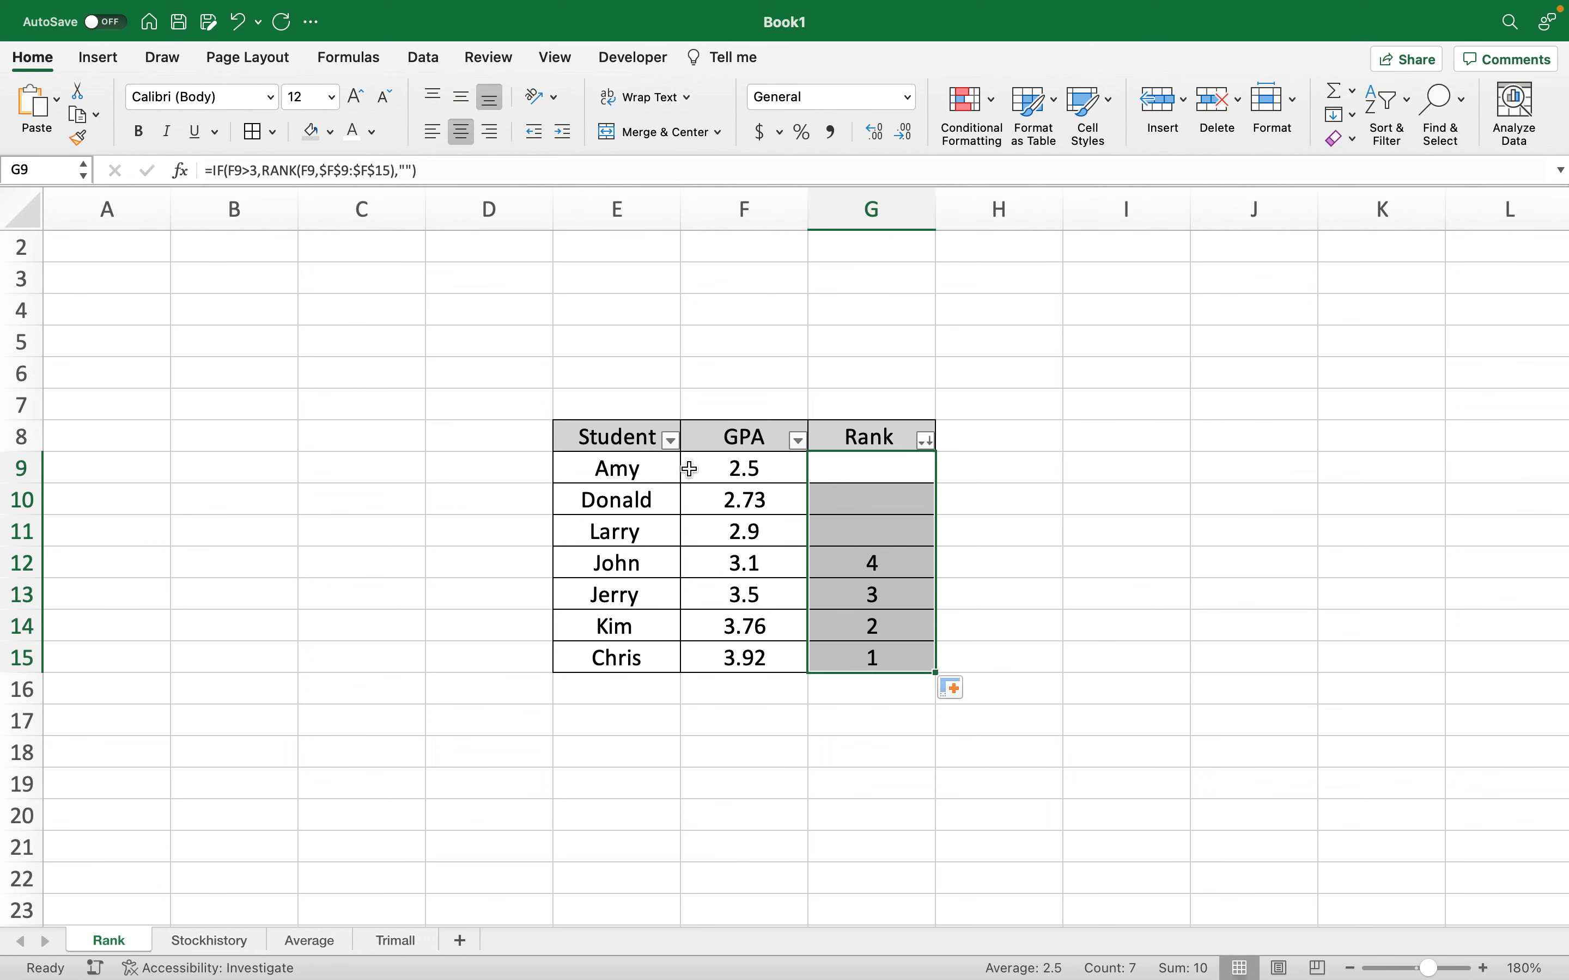
Set the value-if-false argument of the IF formula in G9 to "No Rank" and fill the formula down to G15
left_click(876, 464)
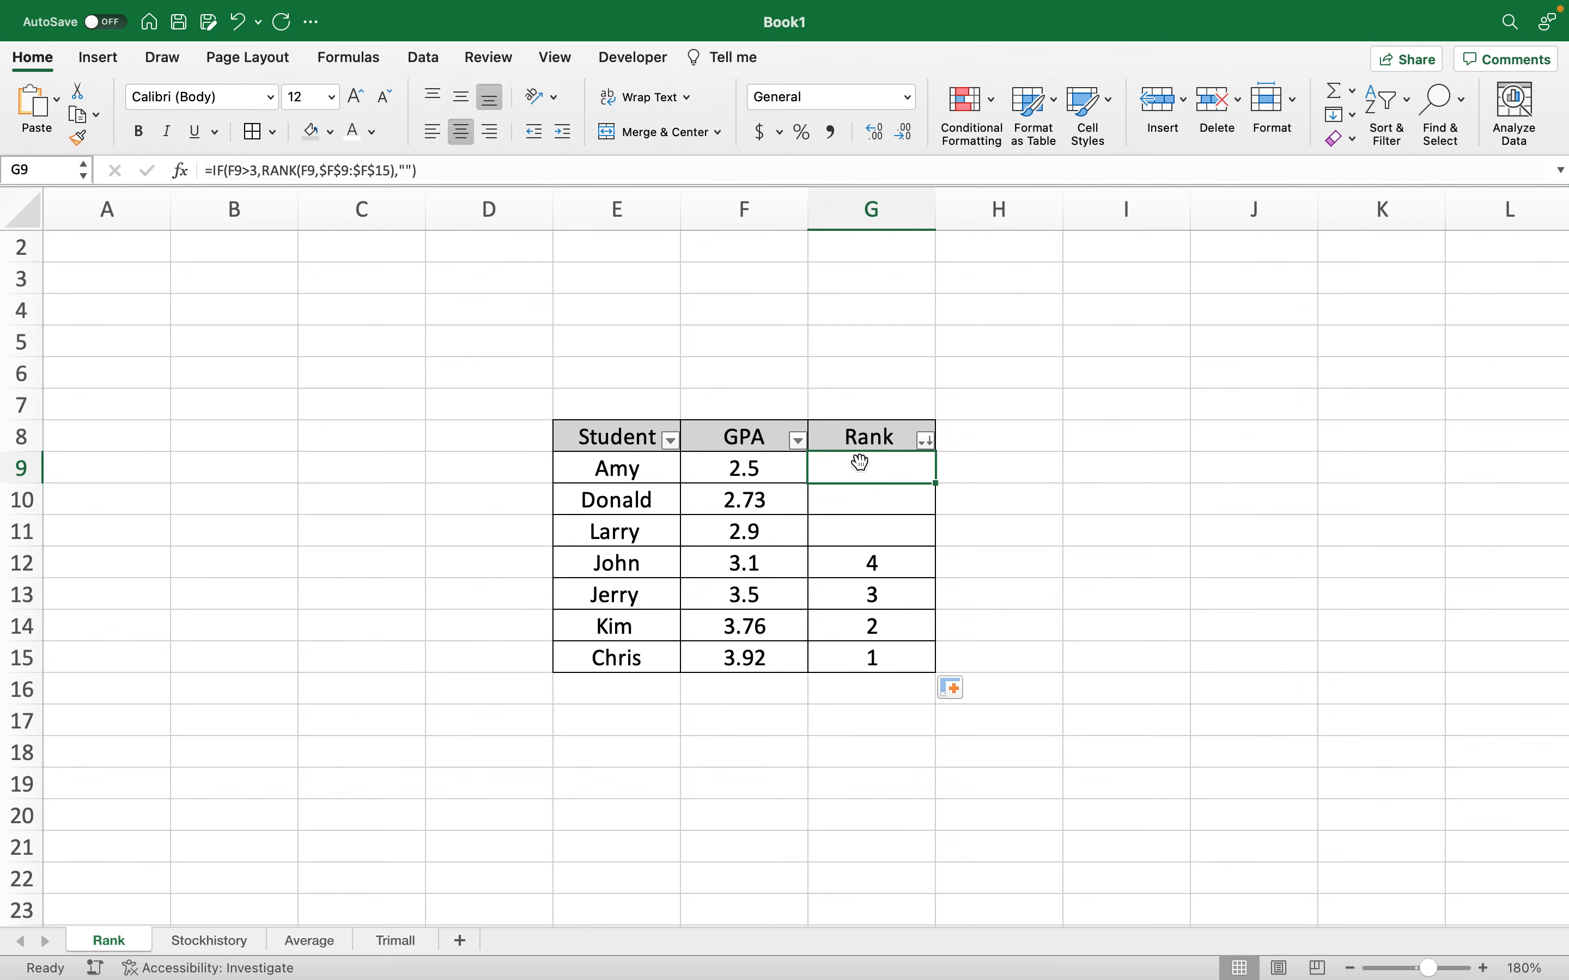
double_click(862, 464)
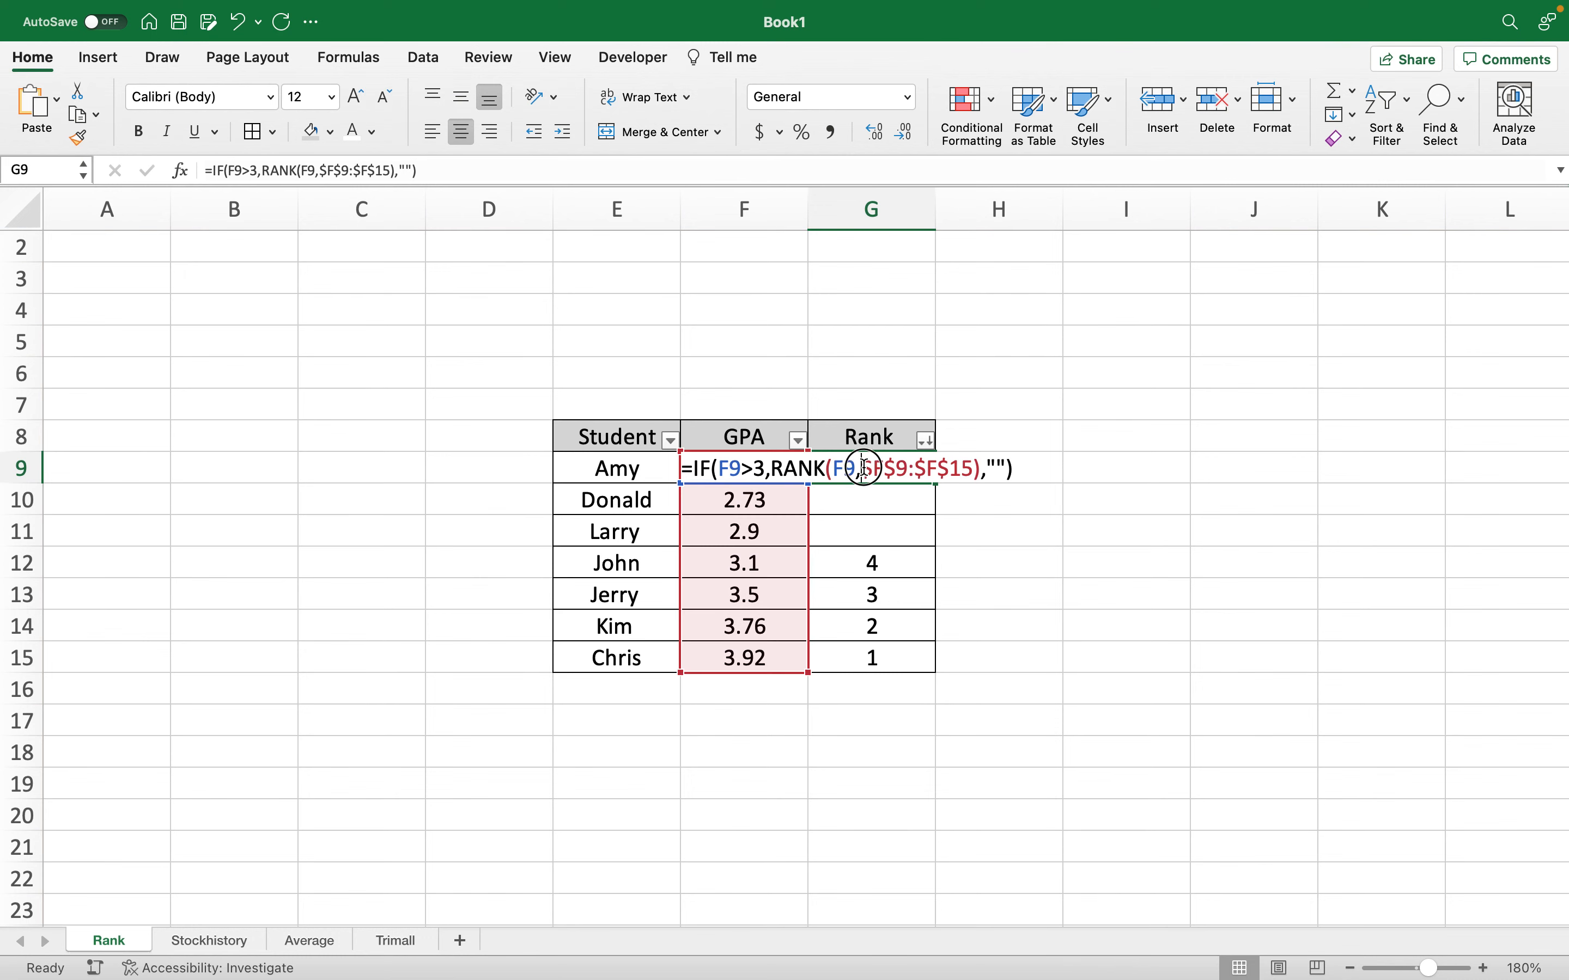
left_click(996, 467)
type("No")
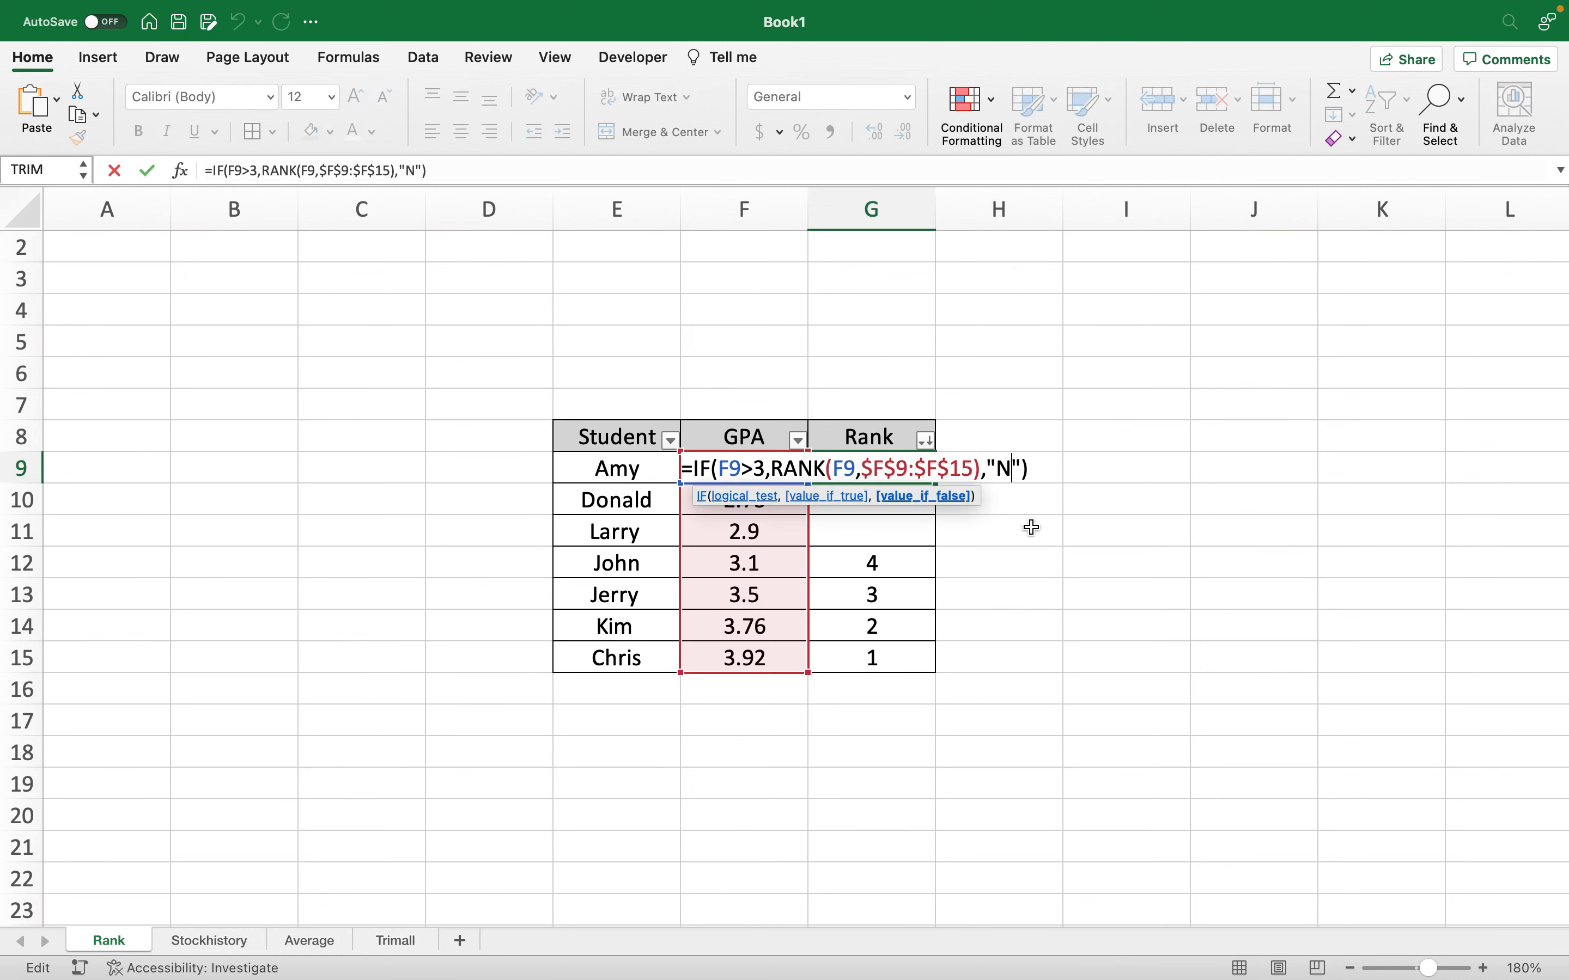
type(" Rank")
key("Return")
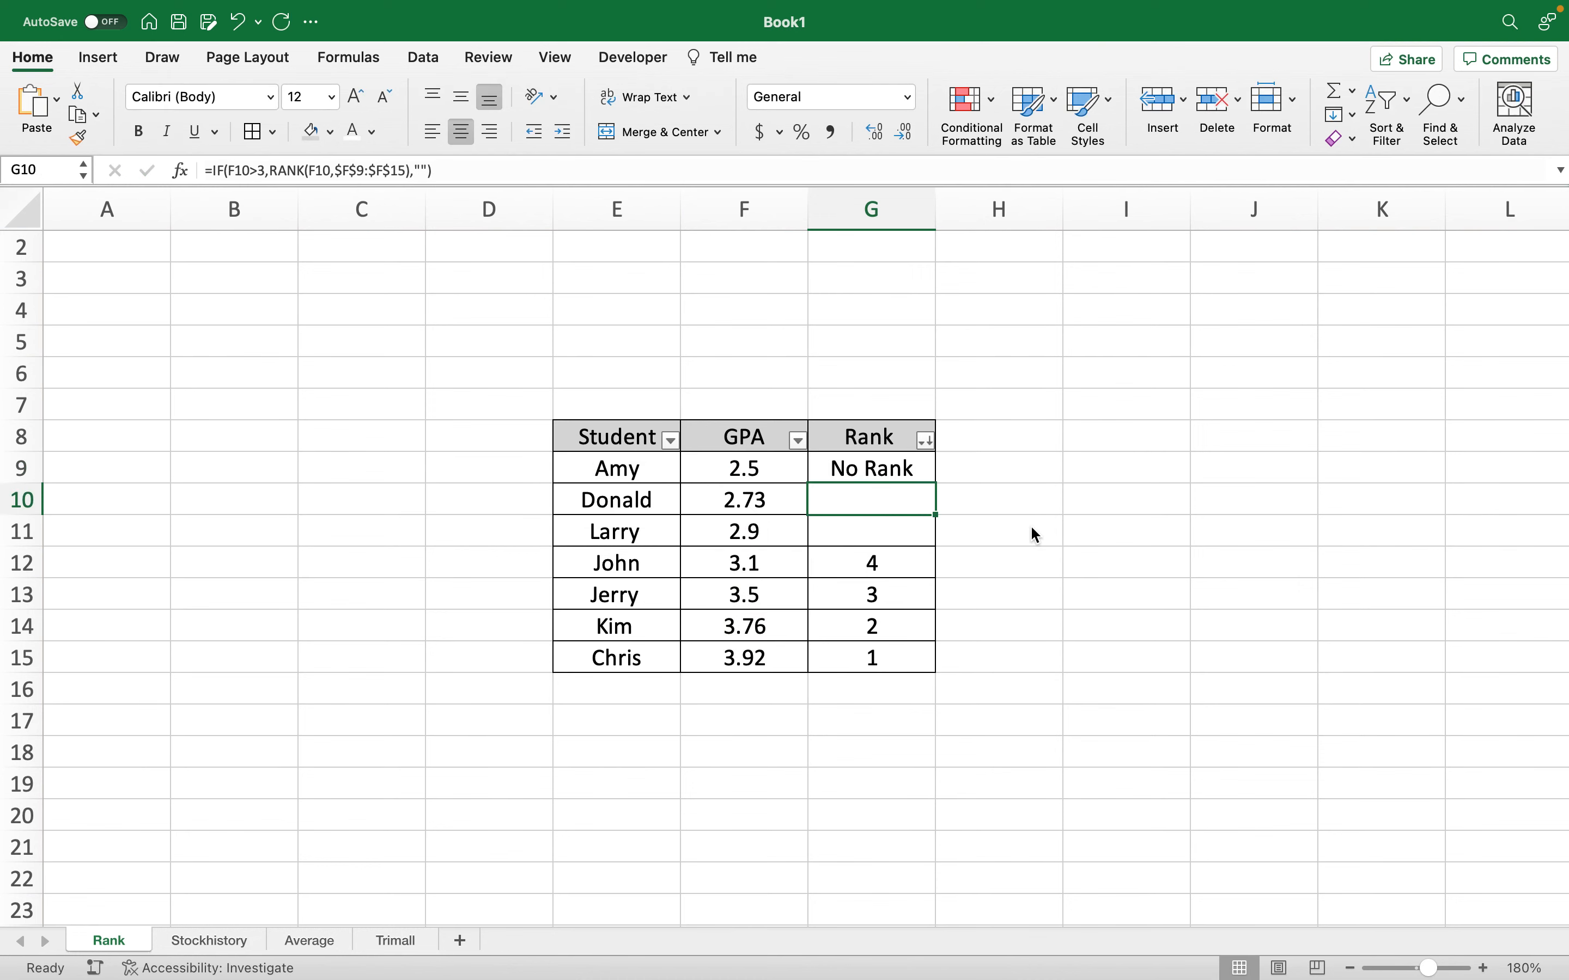
left_click(901, 476)
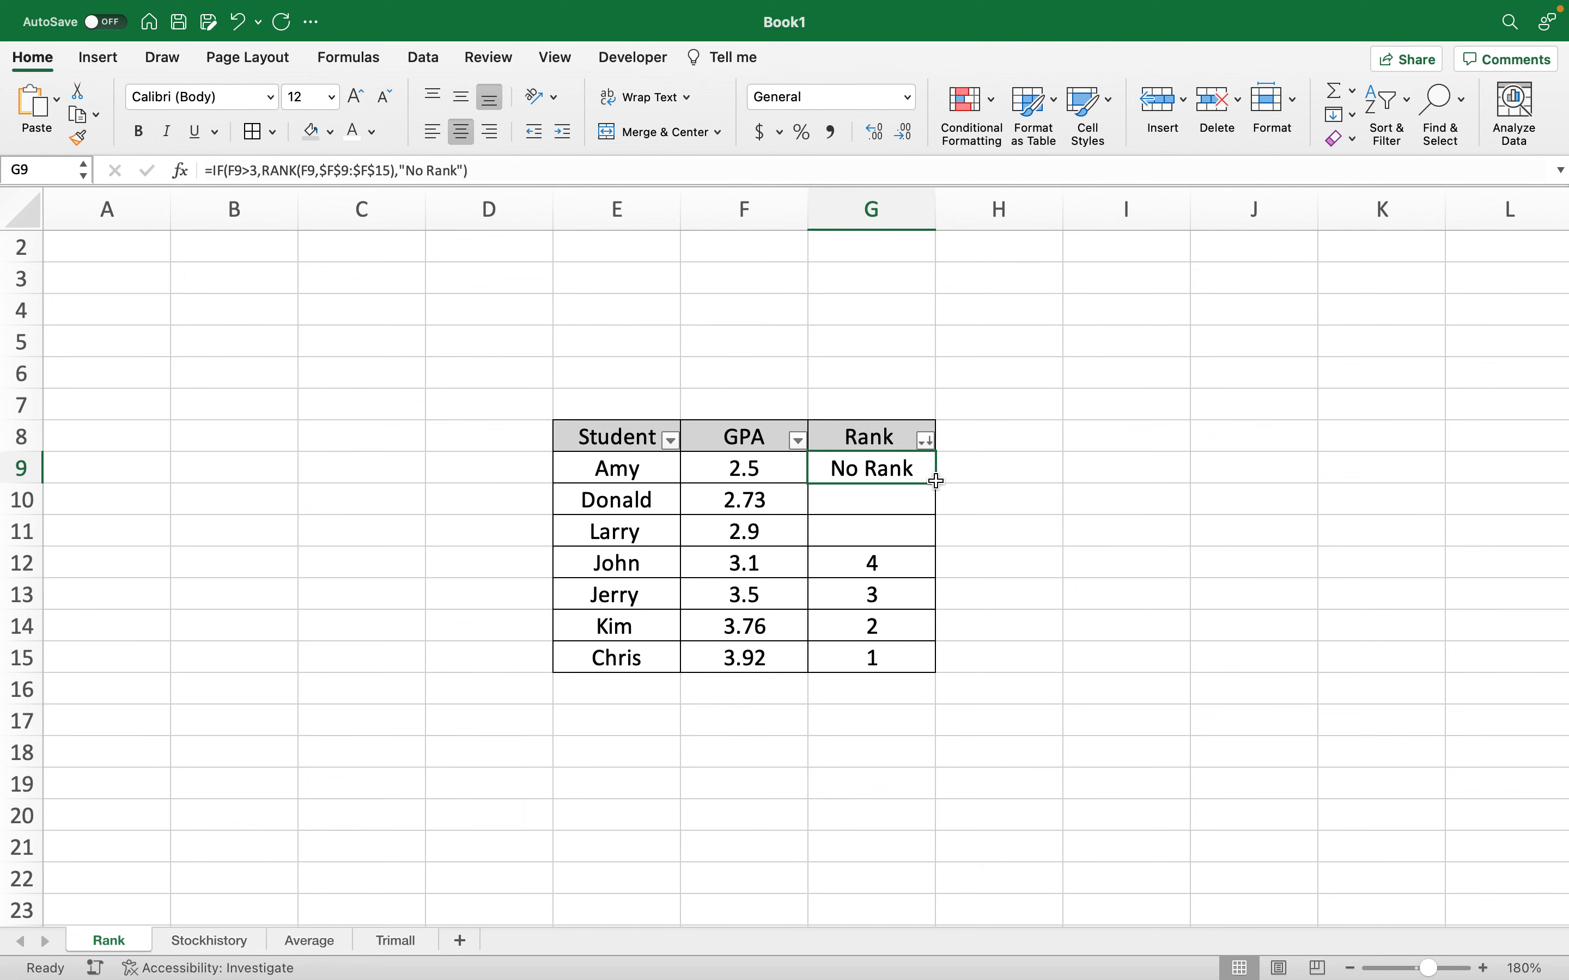
left_click_drag(935, 480, 935, 657)
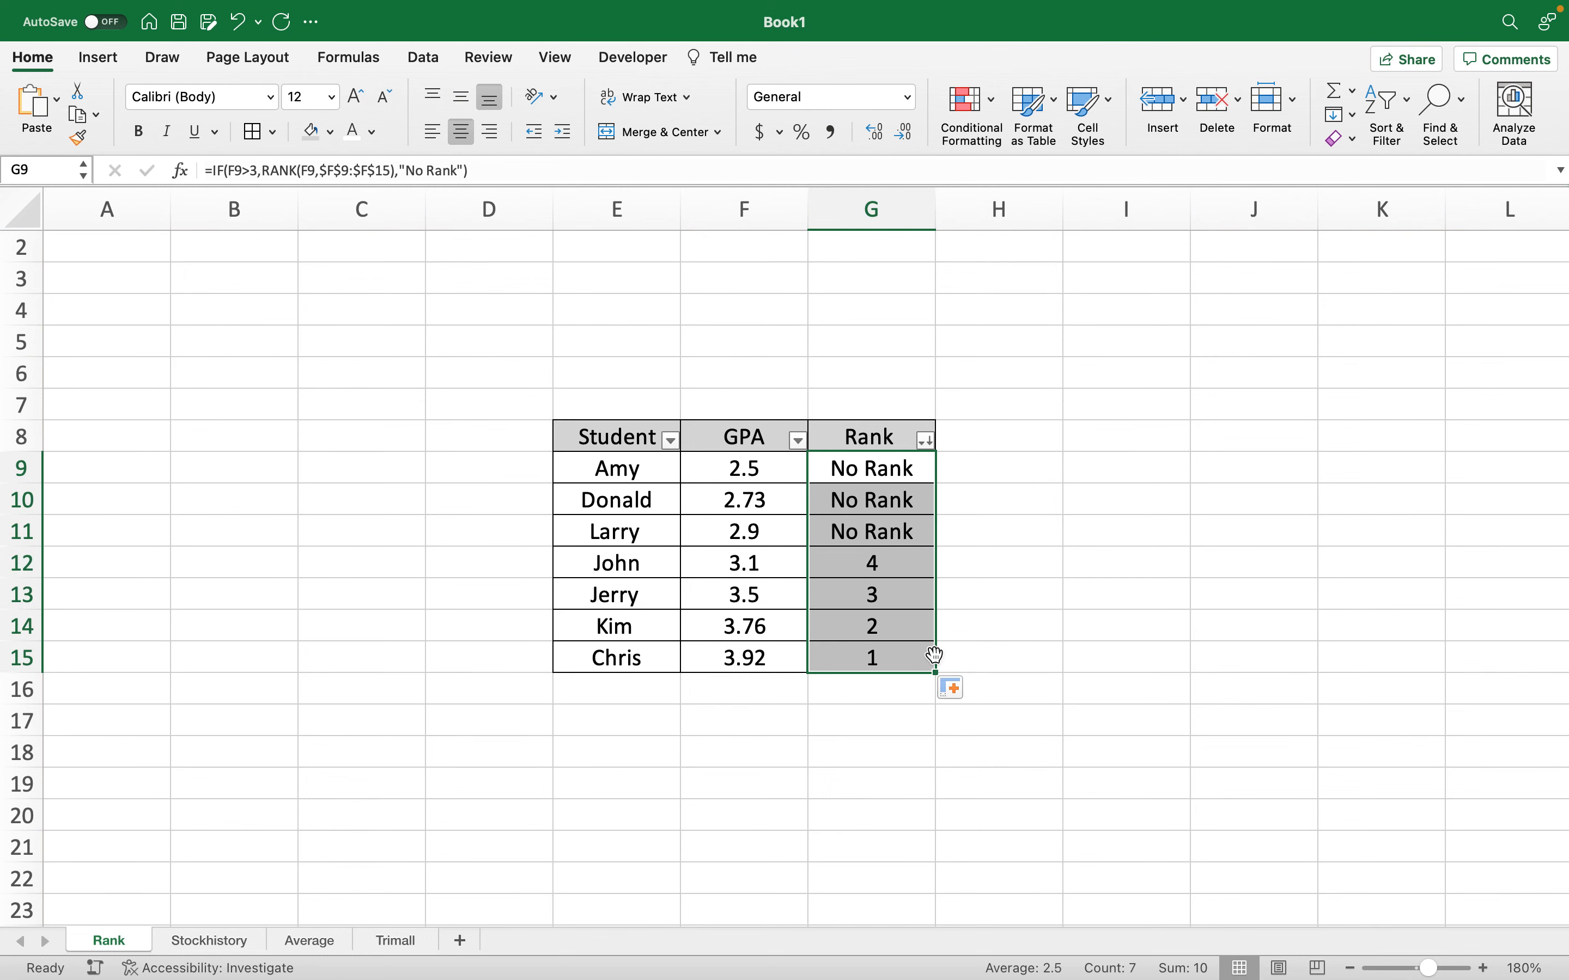
left_click(1019, 430)
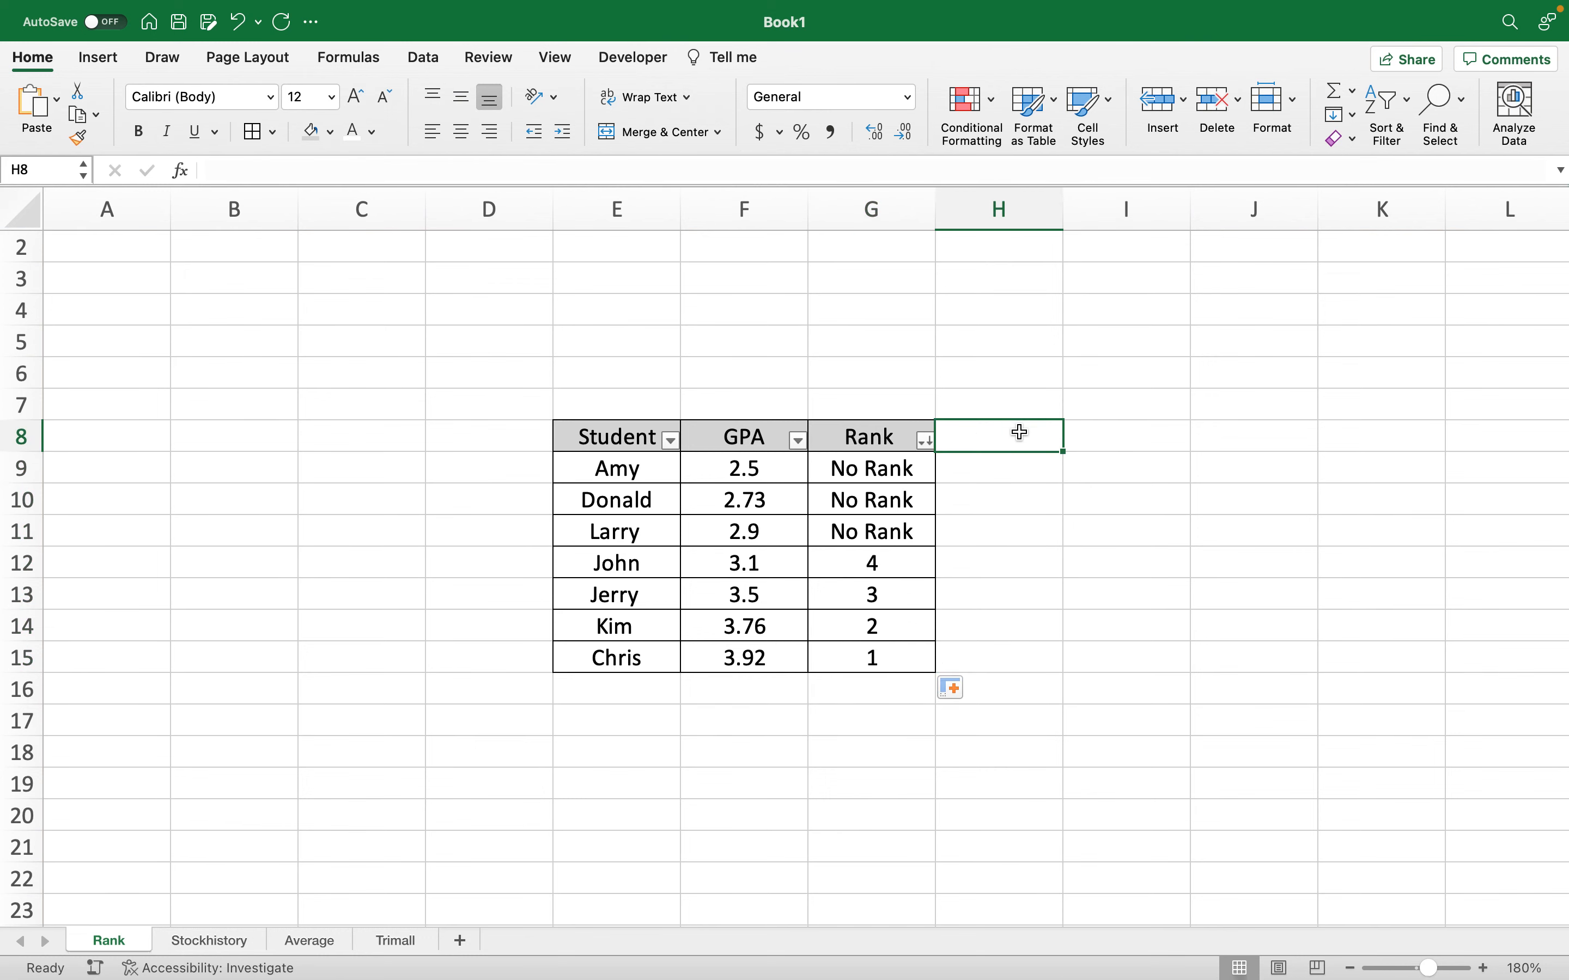